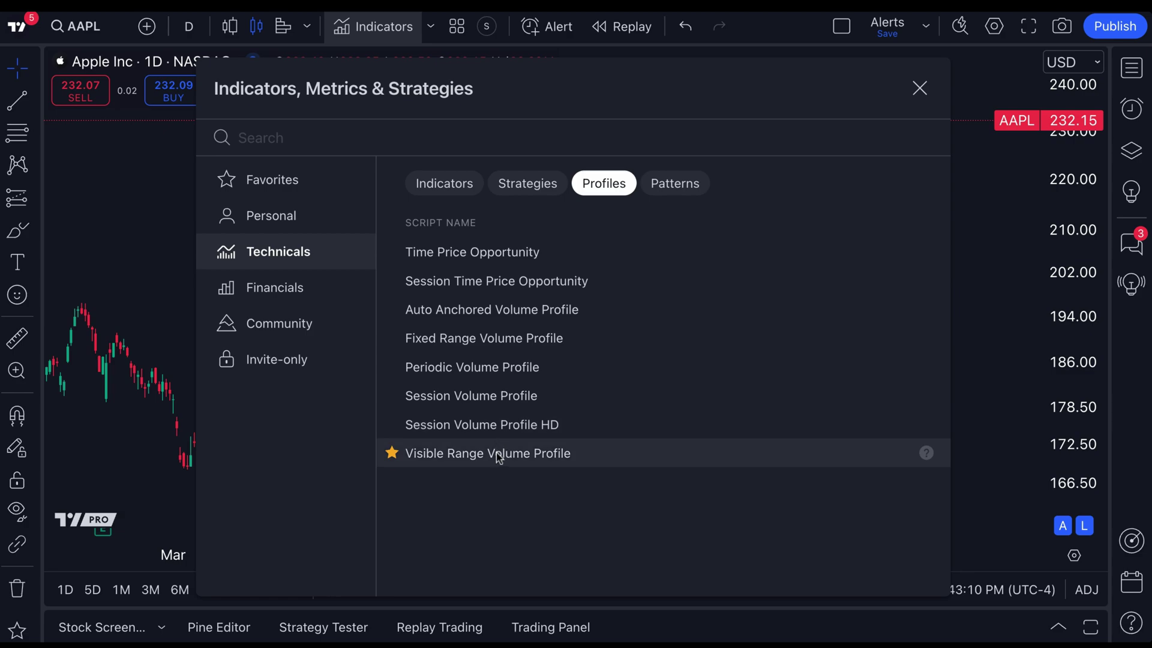
- Add the Visible Range Volume Profile indicator to the AAPL daily chart and close the indicator library
click(440, 454)
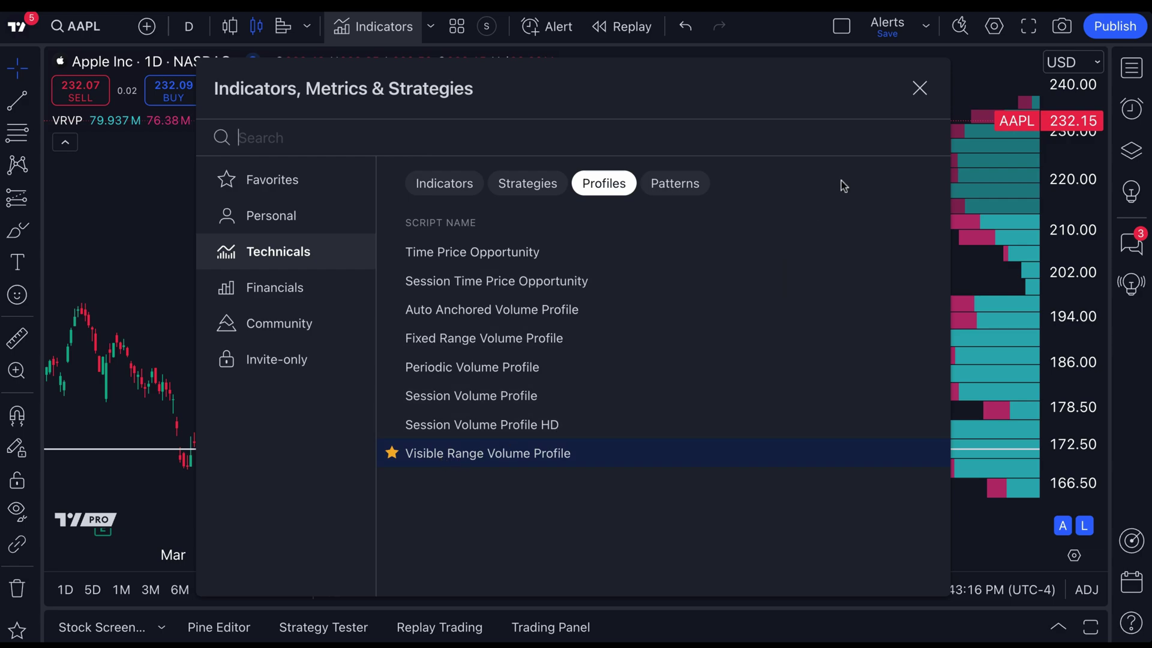
click(919, 88)
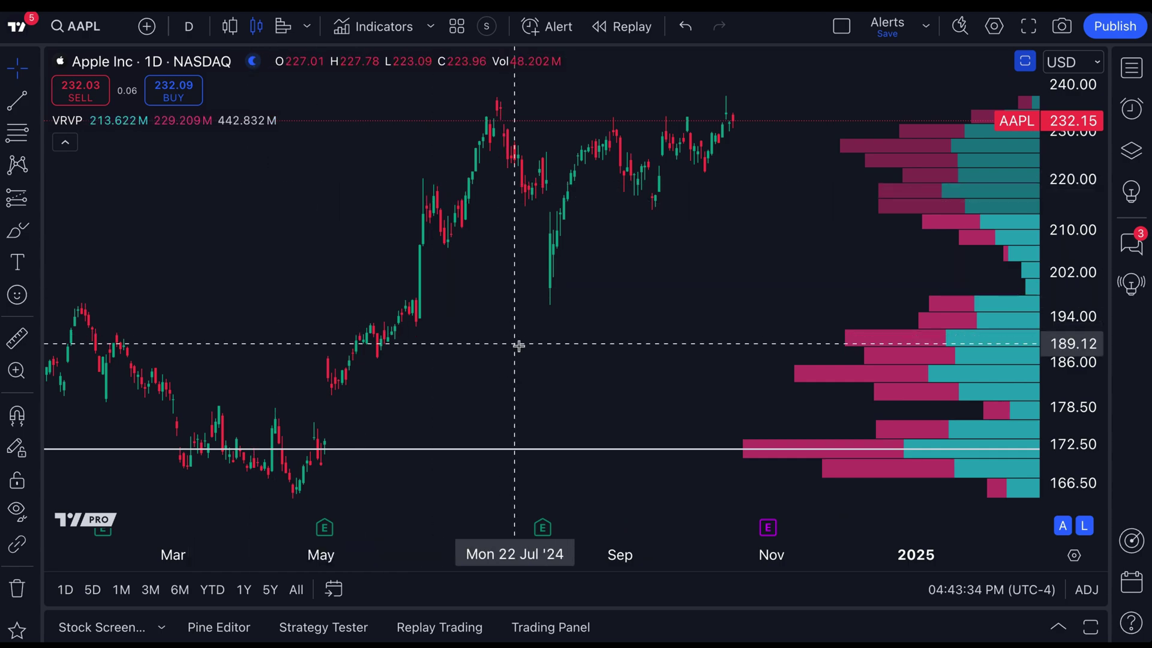
- Turn off the logarithmic price scale on the AAPL chart
scroll(499, 345, right, 5)
scroll(499, 346, left, 5)
scroll(579, 337, up, 3)
scroll(566, 336, left, 4)
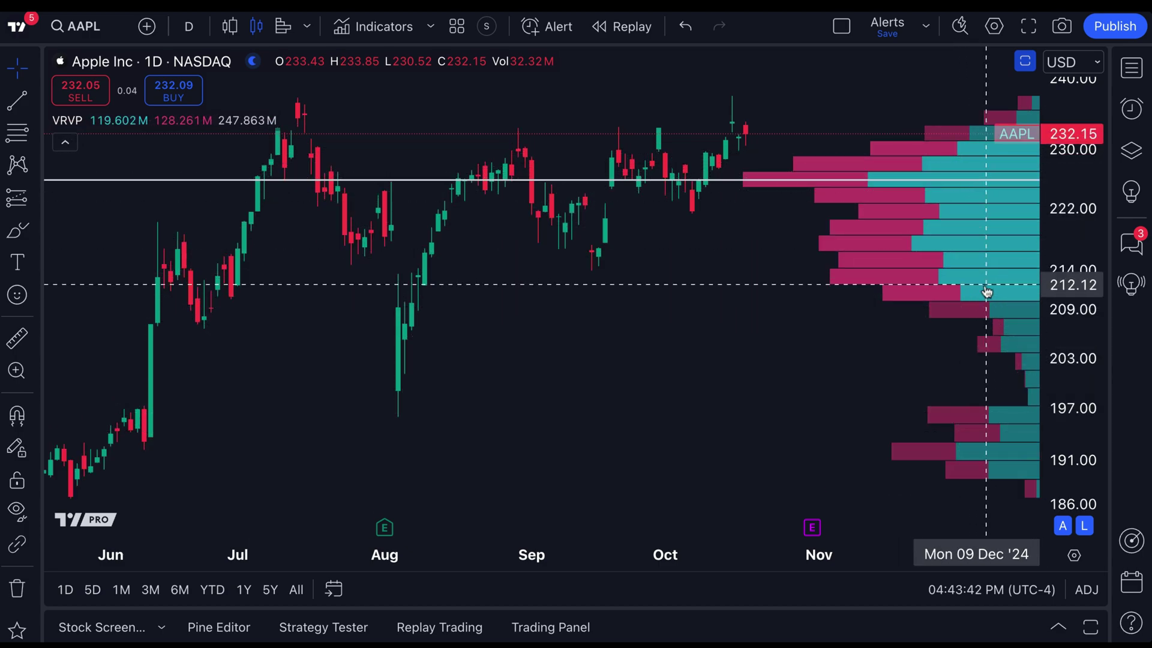
click(1084, 526)
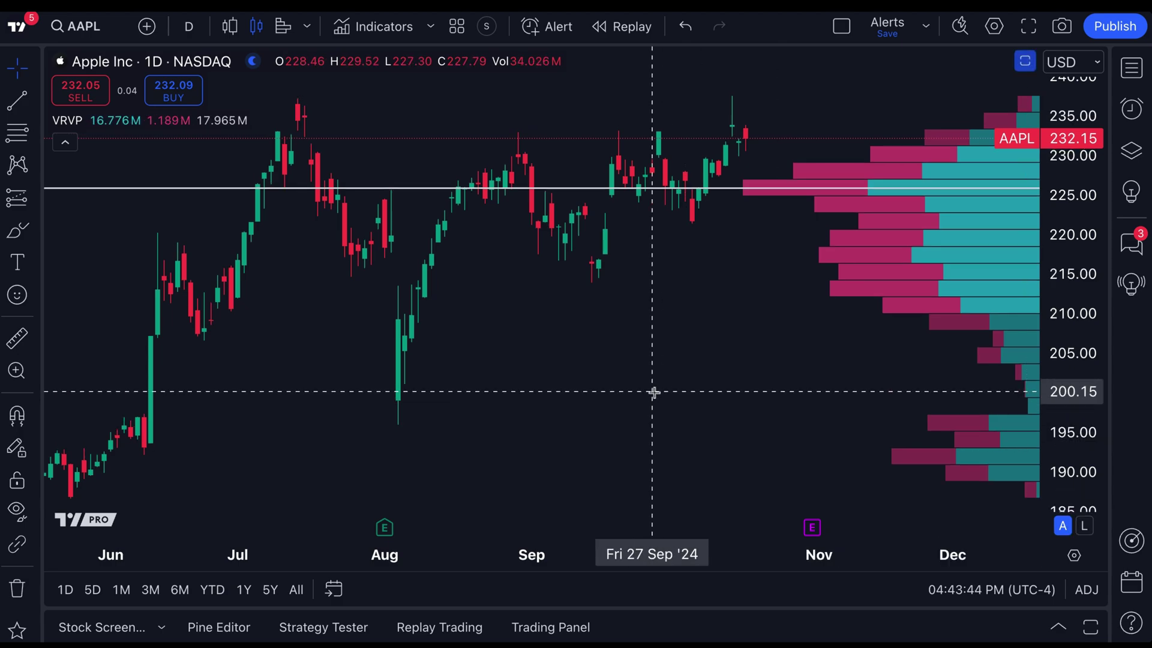
- Find the Volume indicator with the search "volume", add it to the chart, and remove the stray Total revenue pane
key(slash)
text(volume)
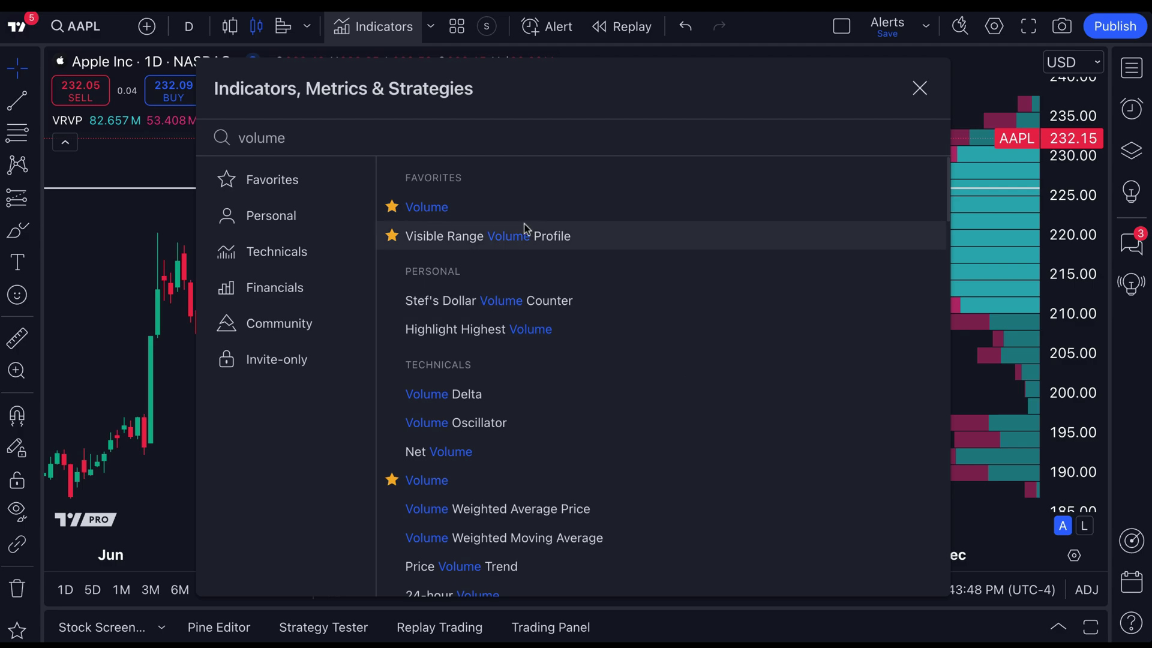
click(502, 215)
click(920, 88)
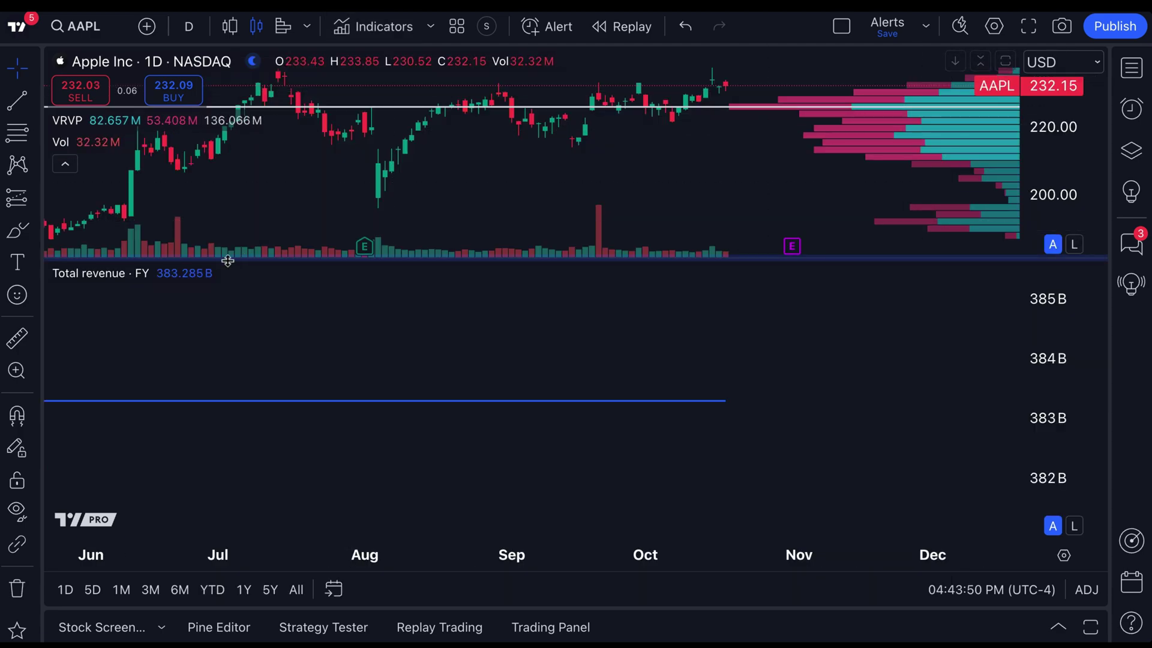
click(201, 273)
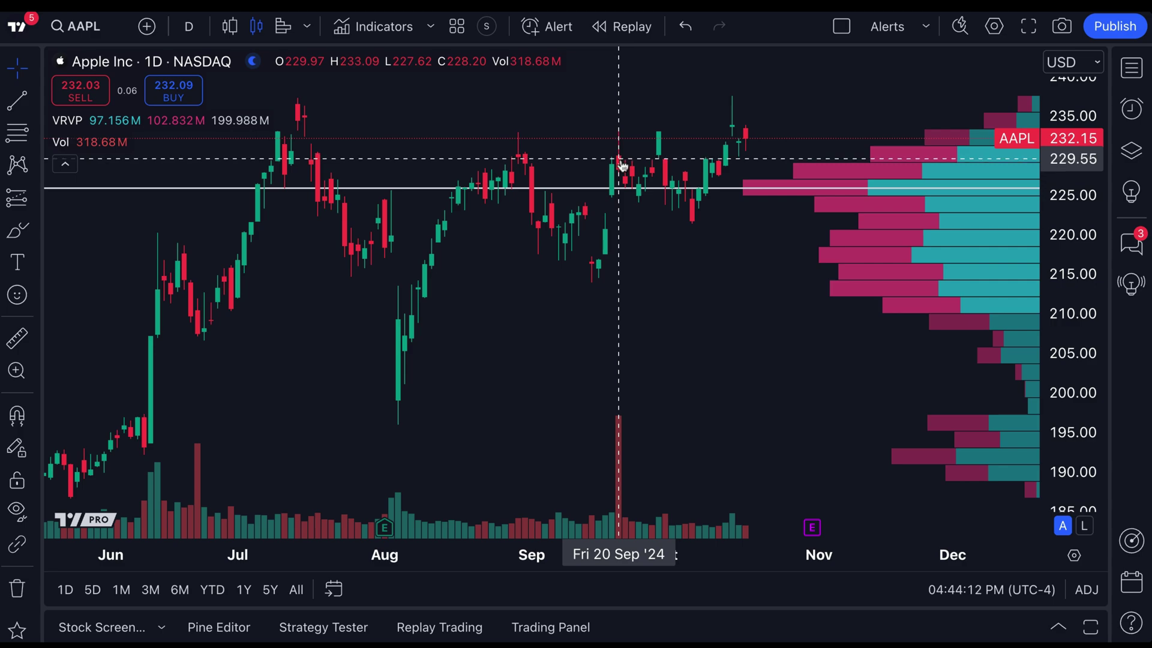
- Check the available chart intervals without changing the current one, and remove the Volume indicator from the chart
click(188, 26)
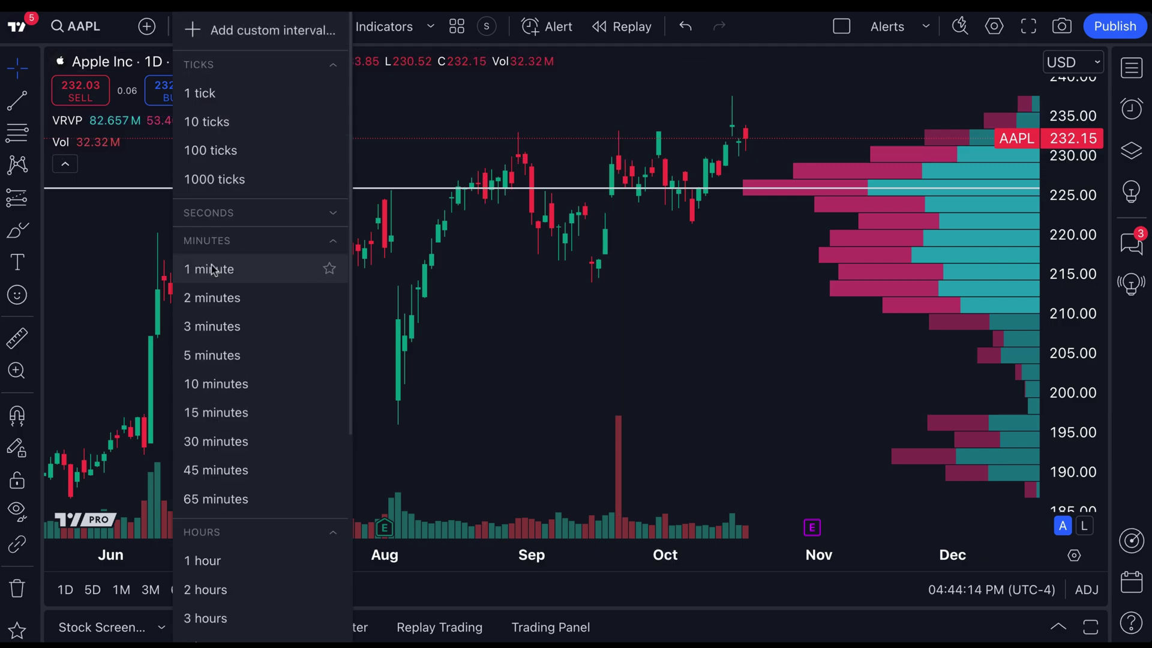
click(567, 336)
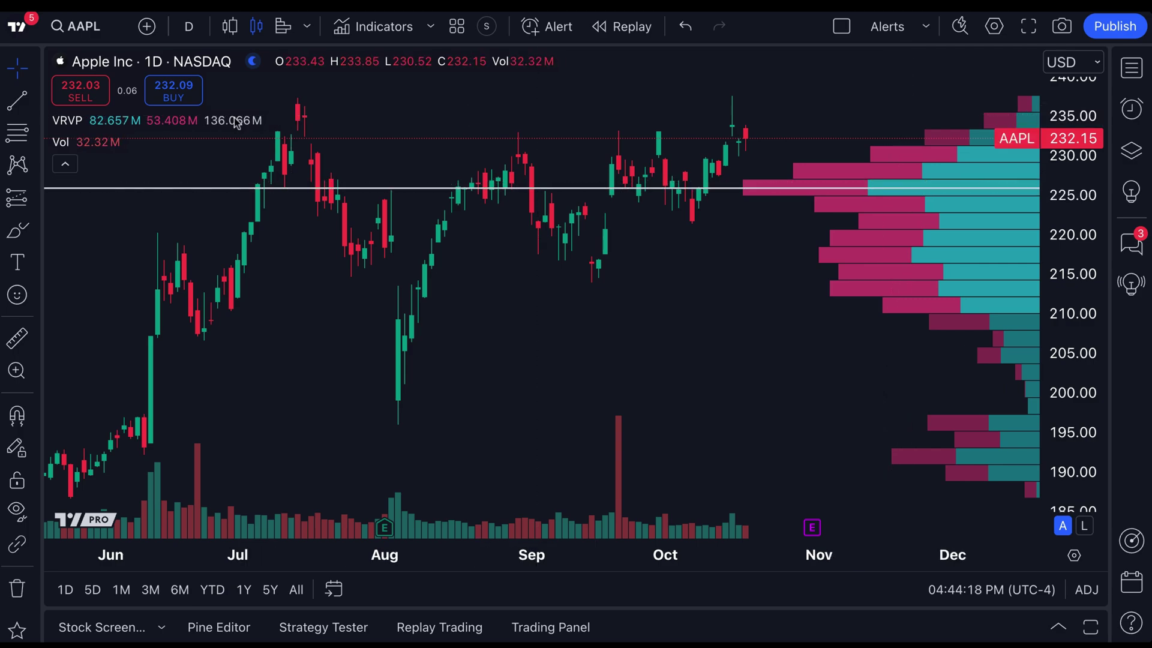
mouse_move(71, 143)
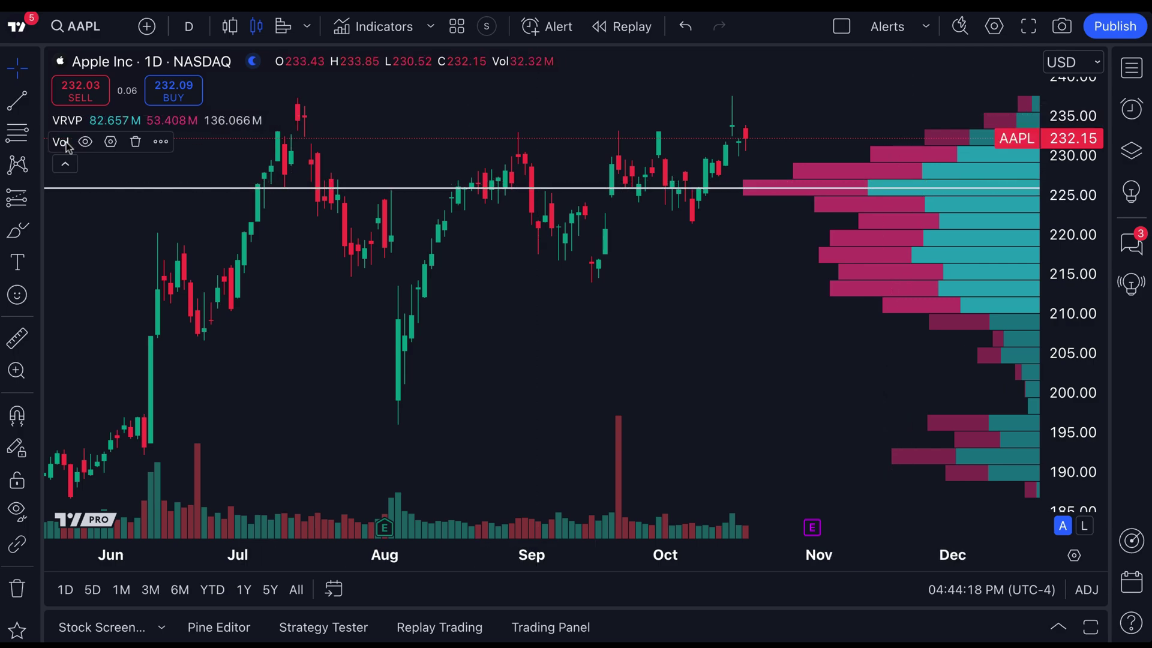
click(135, 144)
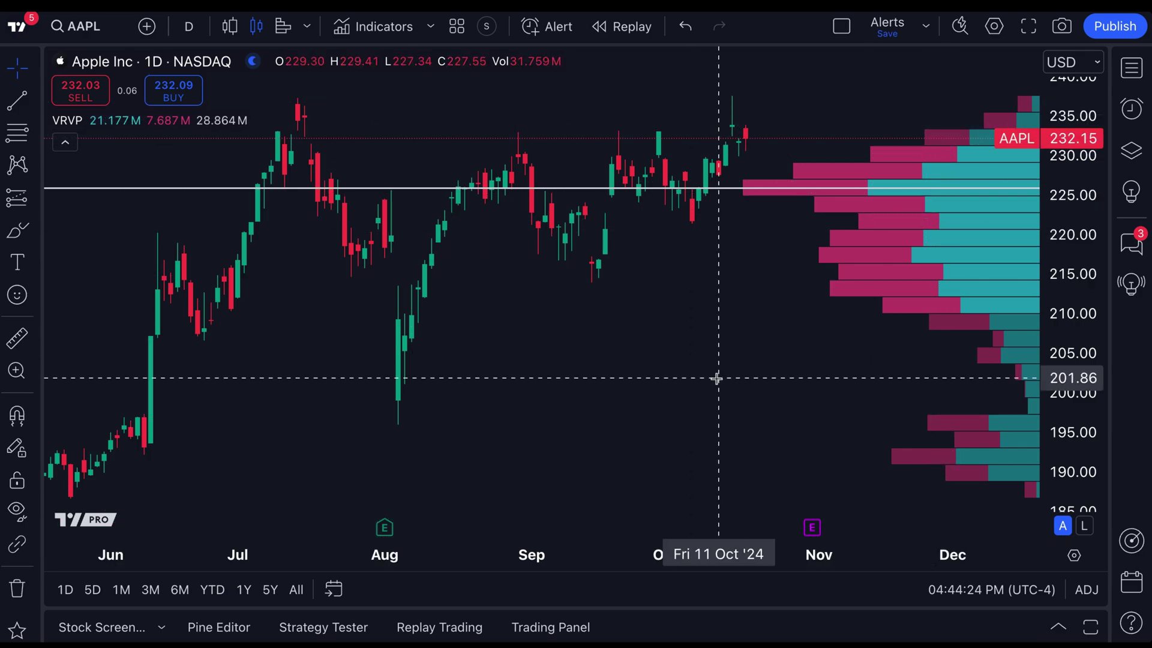
- Locate Visible Range Volume Profile among the technical profile indicators and close the indicator library
scroll(715, 378, down, 2)
drag(716, 377, 544, 360)
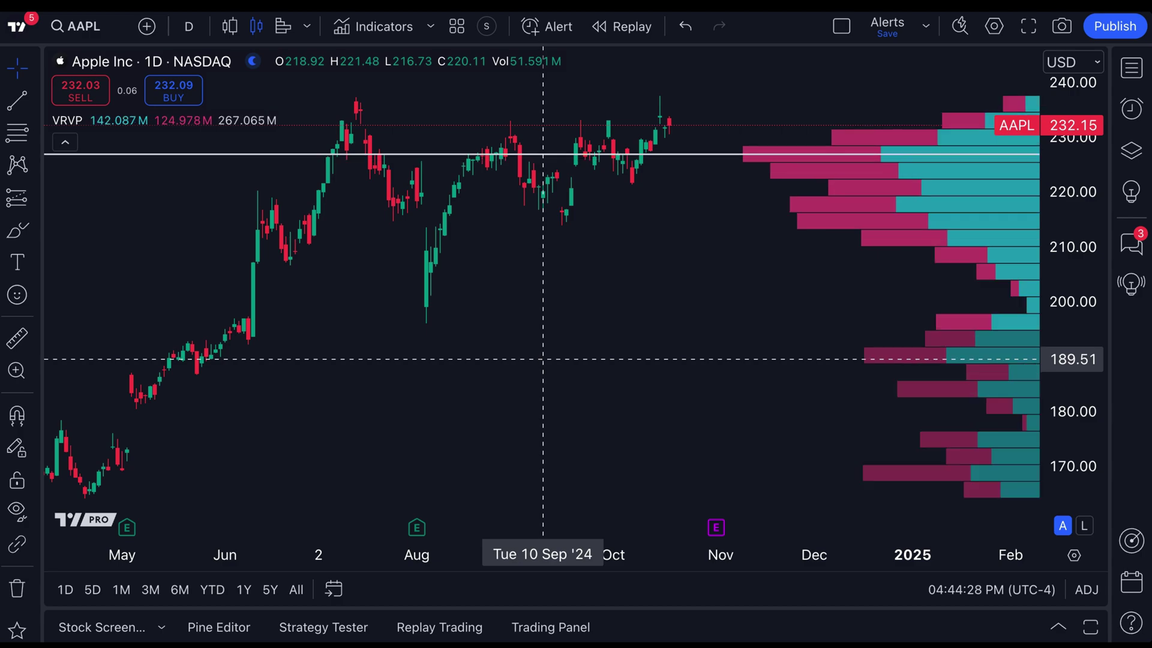
mouse_move(58, 128)
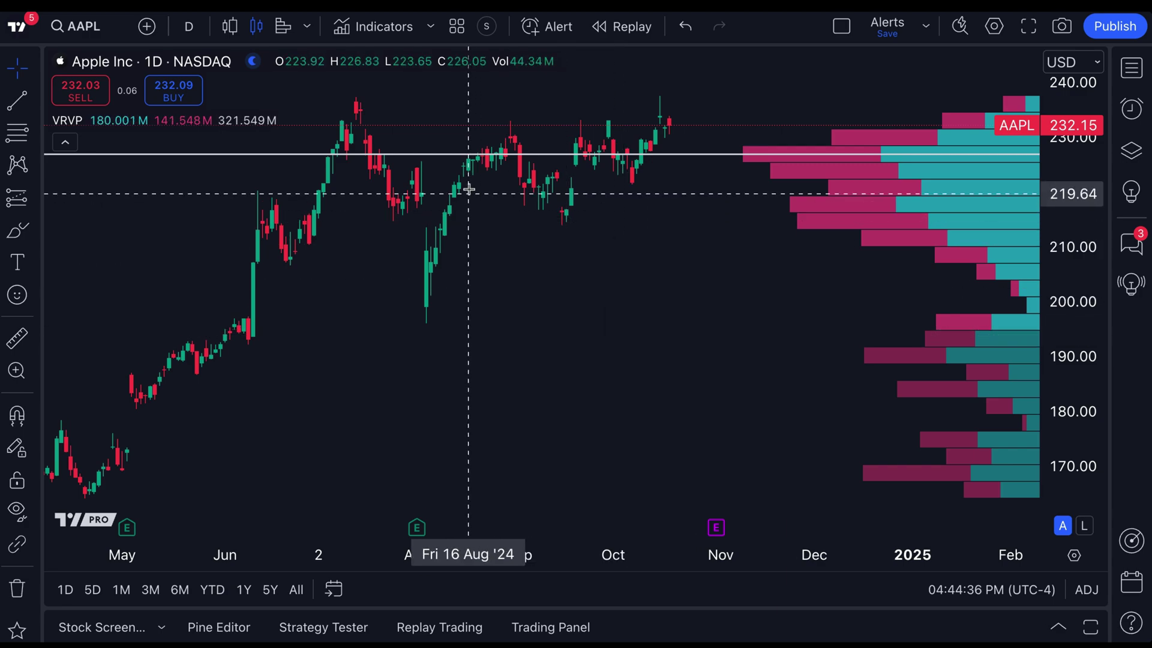
click(380, 33)
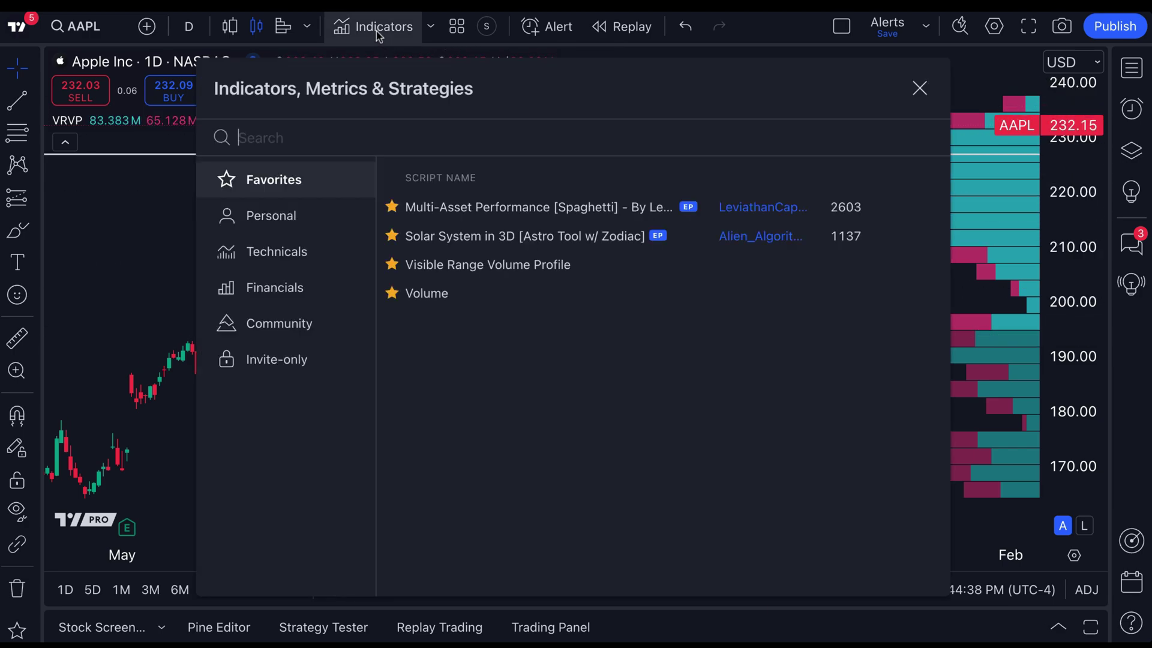
click(318, 263)
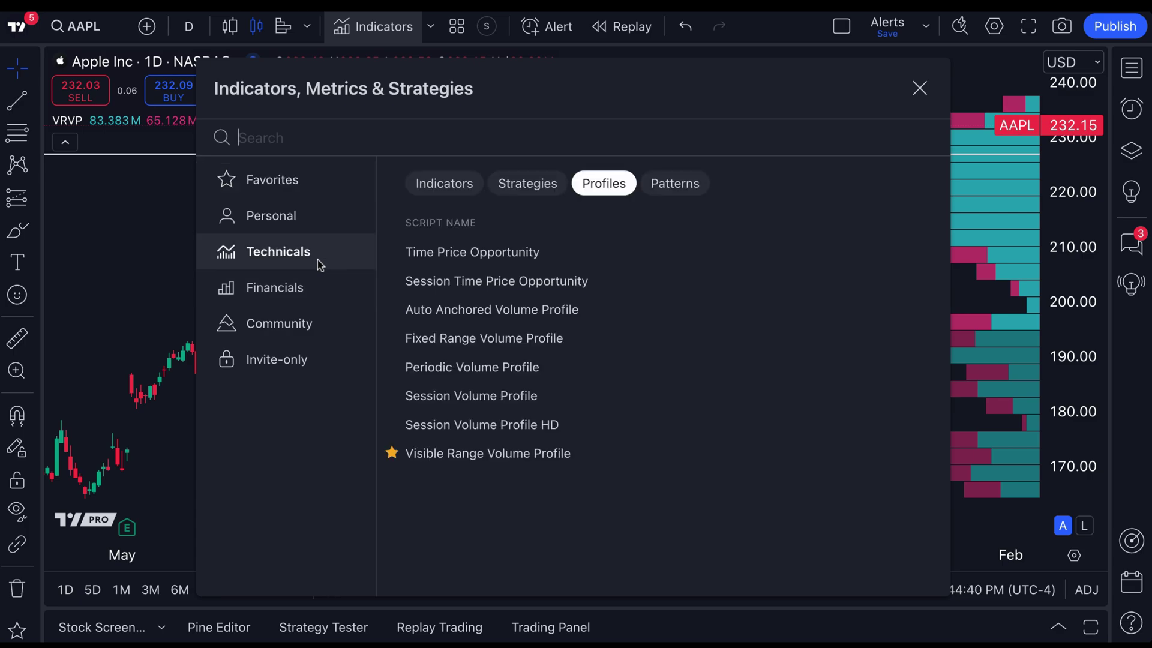
click(462, 456)
click(919, 88)
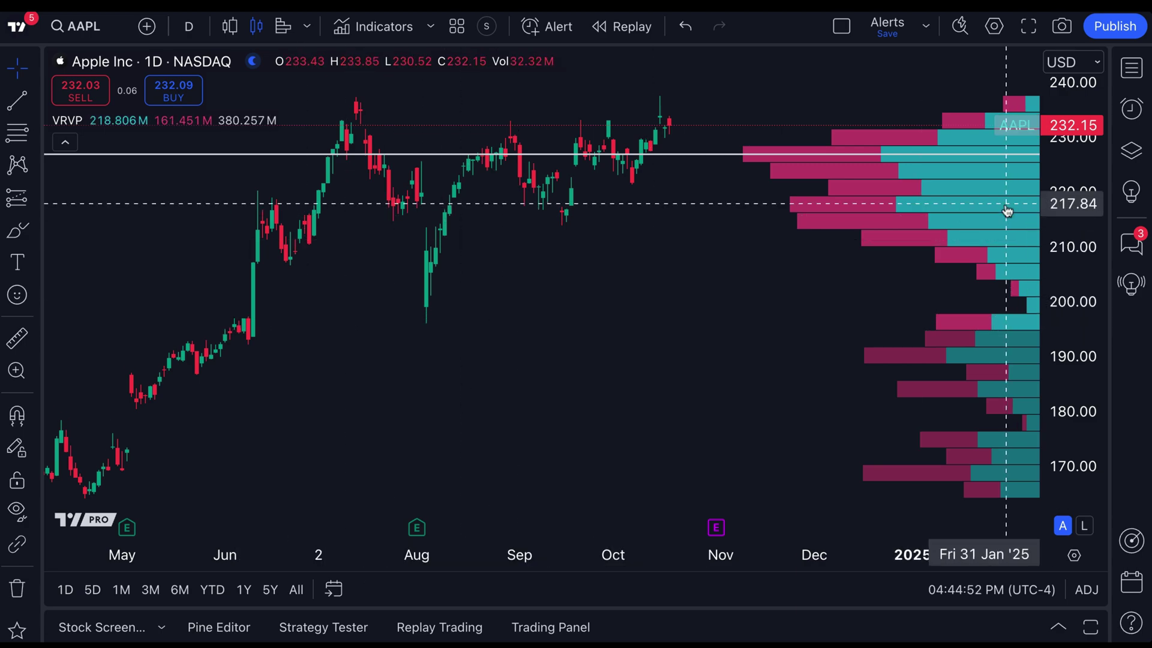
- Zoom the chart out and in to examine how the volume profile responds to the visible date range
scroll(674, 360, down, 5)
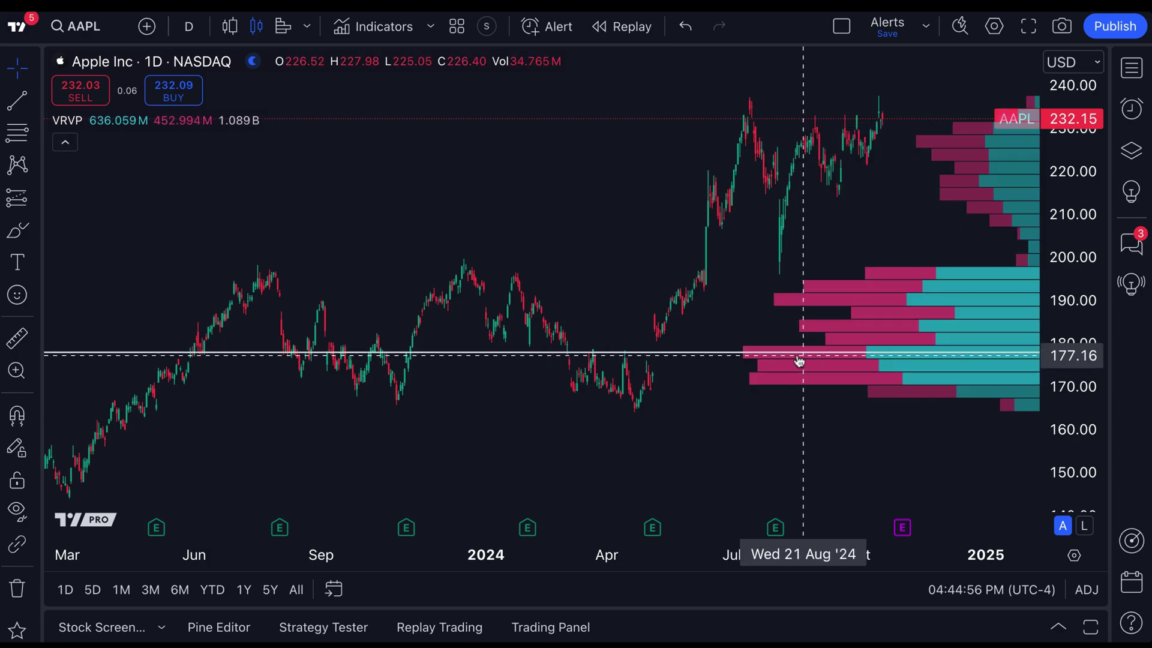
scroll(640, 360, up, 10)
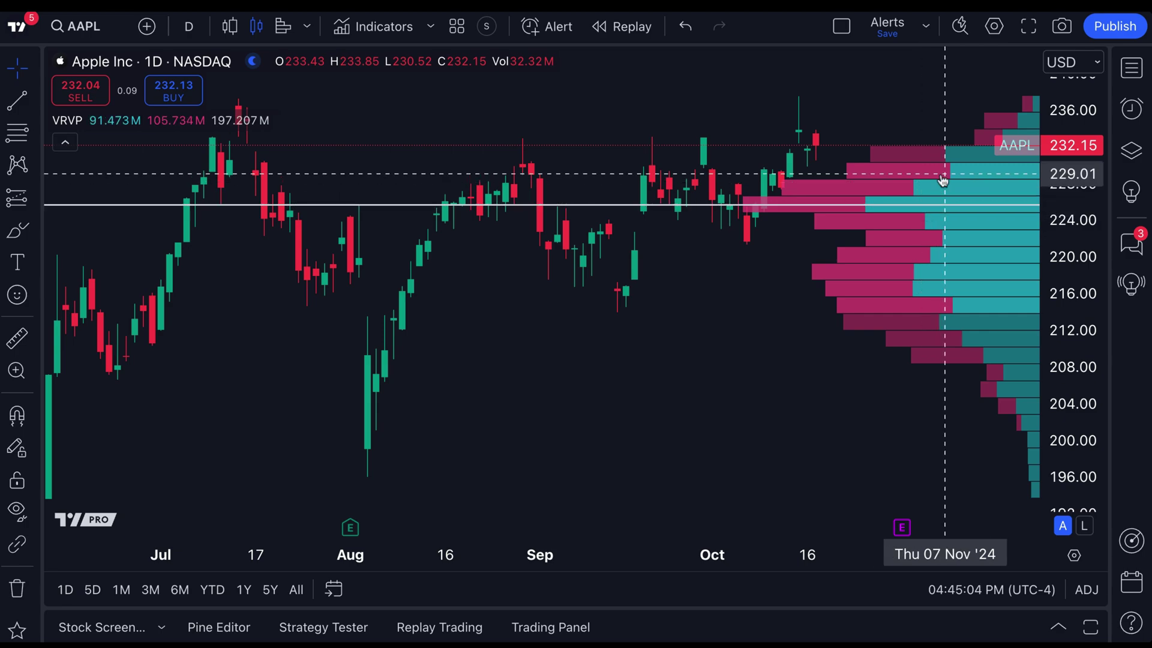
scroll(793, 345, down, 3)
drag(792, 345, 380, 347)
scroll(462, 370, down, 3)
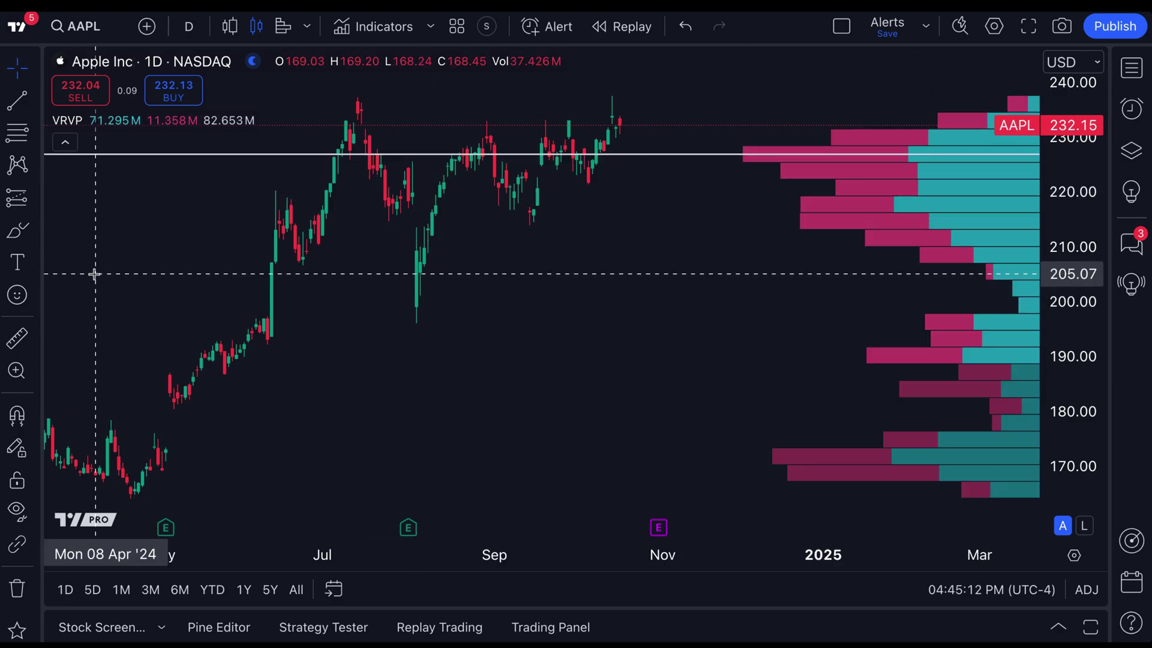
- Circle the first and last visible candles with the brush and undo the markings
click(18, 237)
mouse_move(53, 422)
mouse_down()
mouse_move(45, 444)
mouse_move(78, 441)
mouse_move(45, 425)
mouse_up()
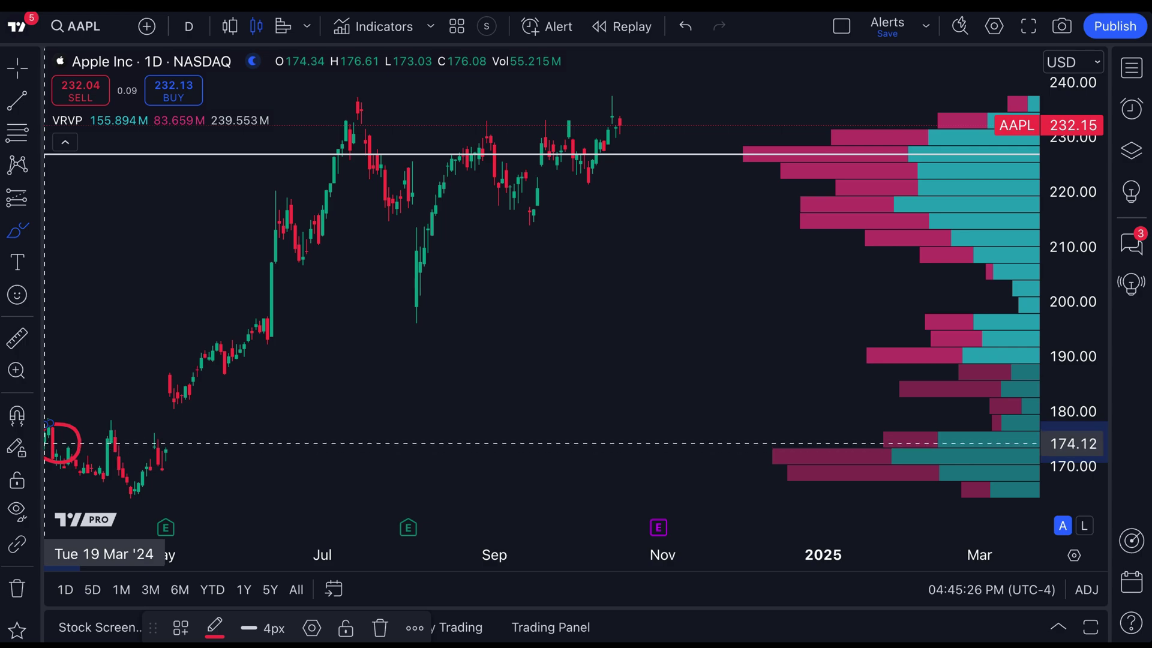
mouse_move(619, 108)
mouse_down()
mouse_move(624, 133)
mouse_move(620, 123)
mouse_up()
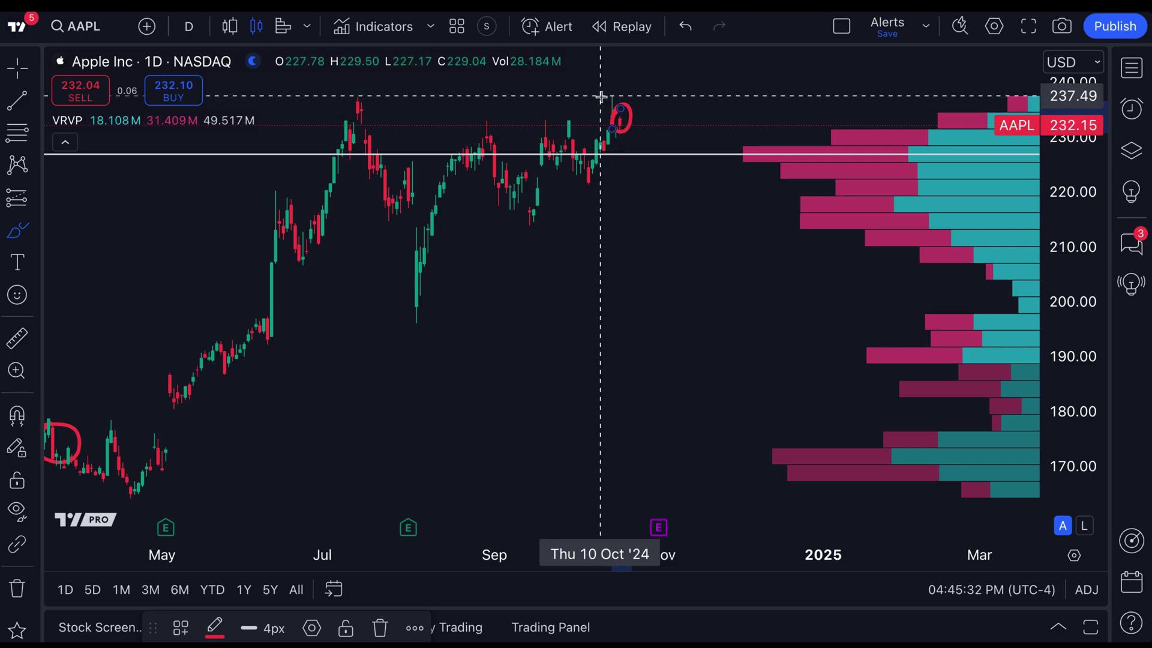
mouse_move(572, 85)
mouse_down()
mouse_move(399, 111)
mouse_move(232, 222)
mouse_move(48, 455)
mouse_move(387, 387)
mouse_move(526, 206)
mouse_up()
key(ctrl+z)
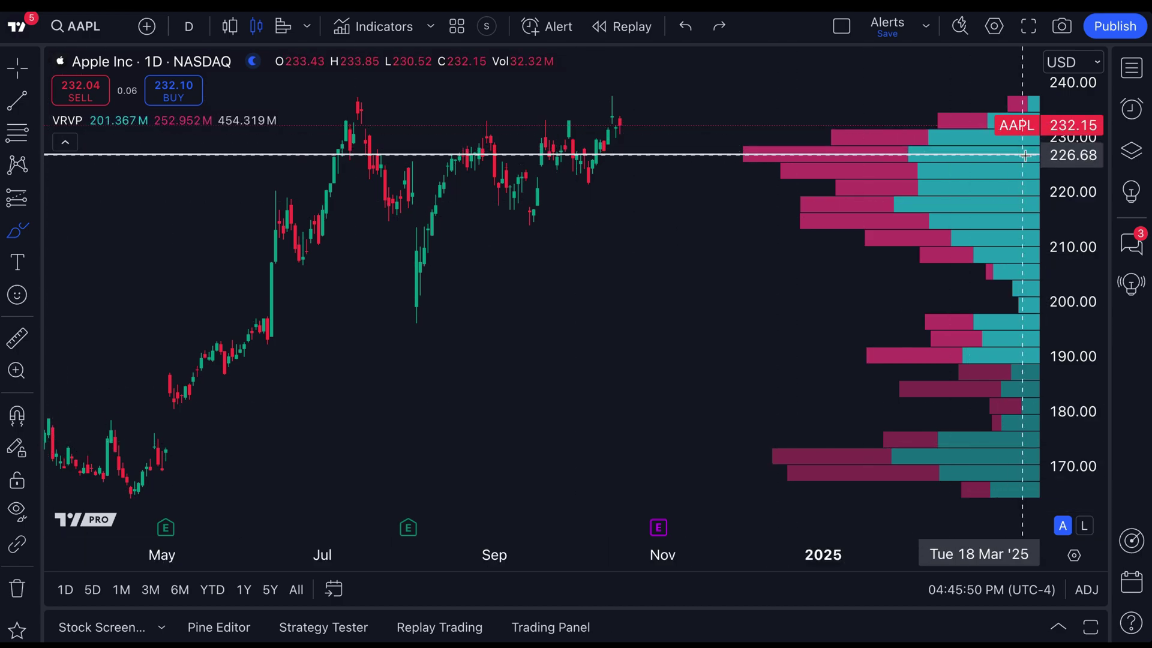
- Outline the volume profile's longest row with two brush strokes, undo both, and return to the cursor
mouse_move(729, 144)
mouse_down()
mouse_move(726, 170)
mouse_move(793, 177)
mouse_up()
drag(733, 137, 855, 135)
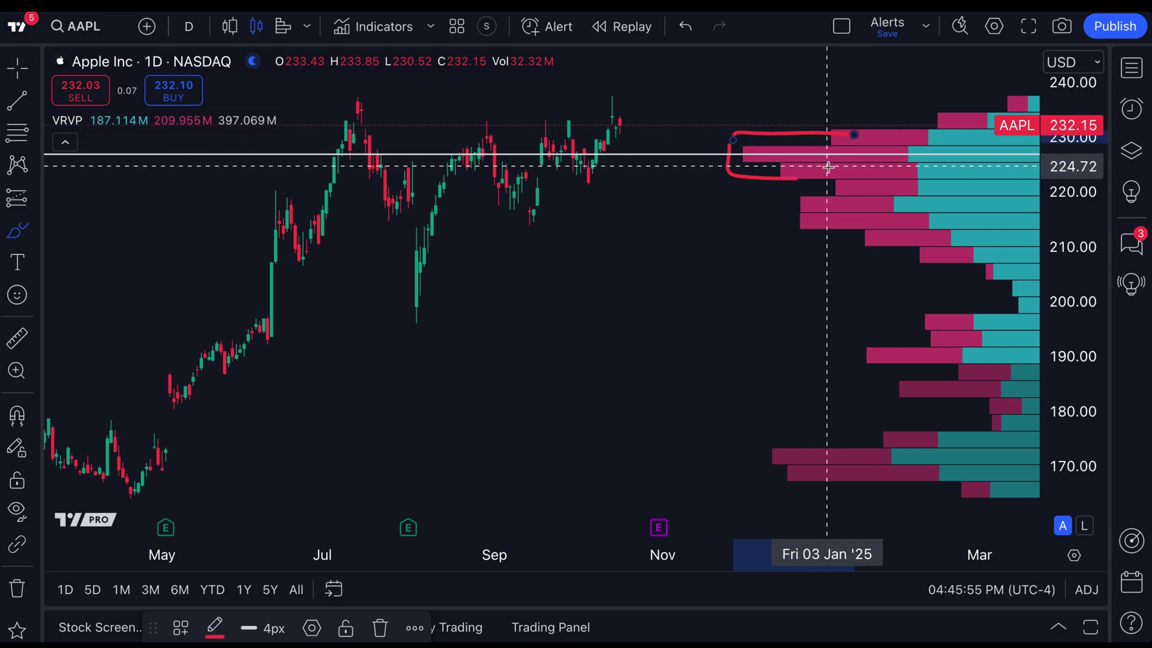
key(ctrl+z)
key(ctrl+z)
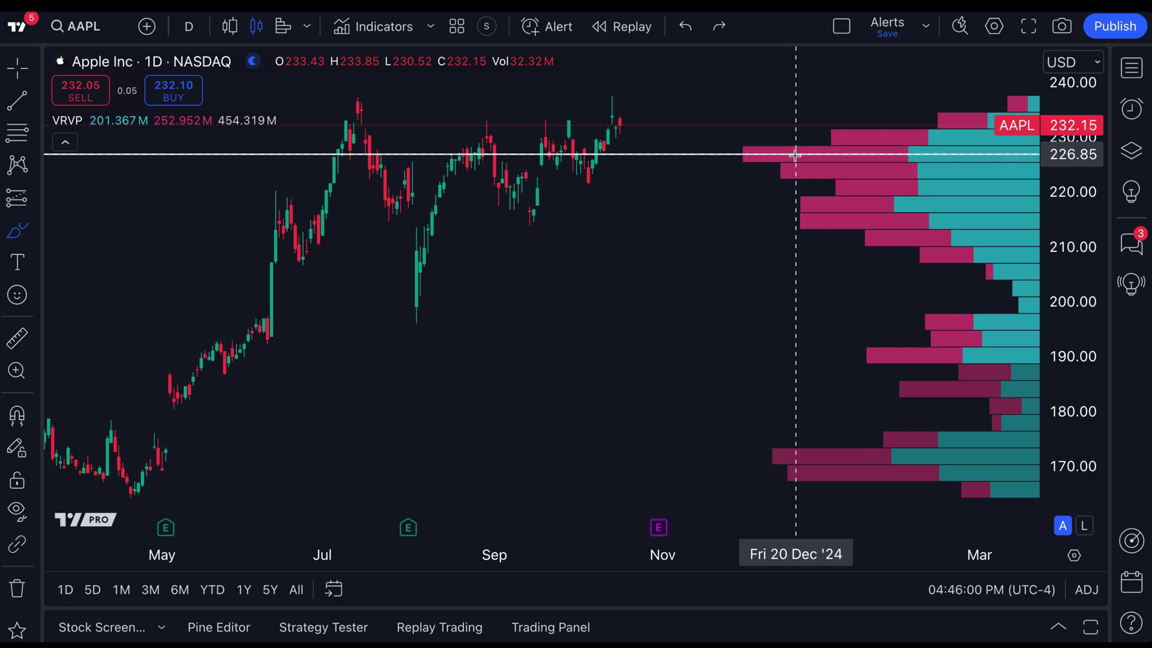
click(969, 156)
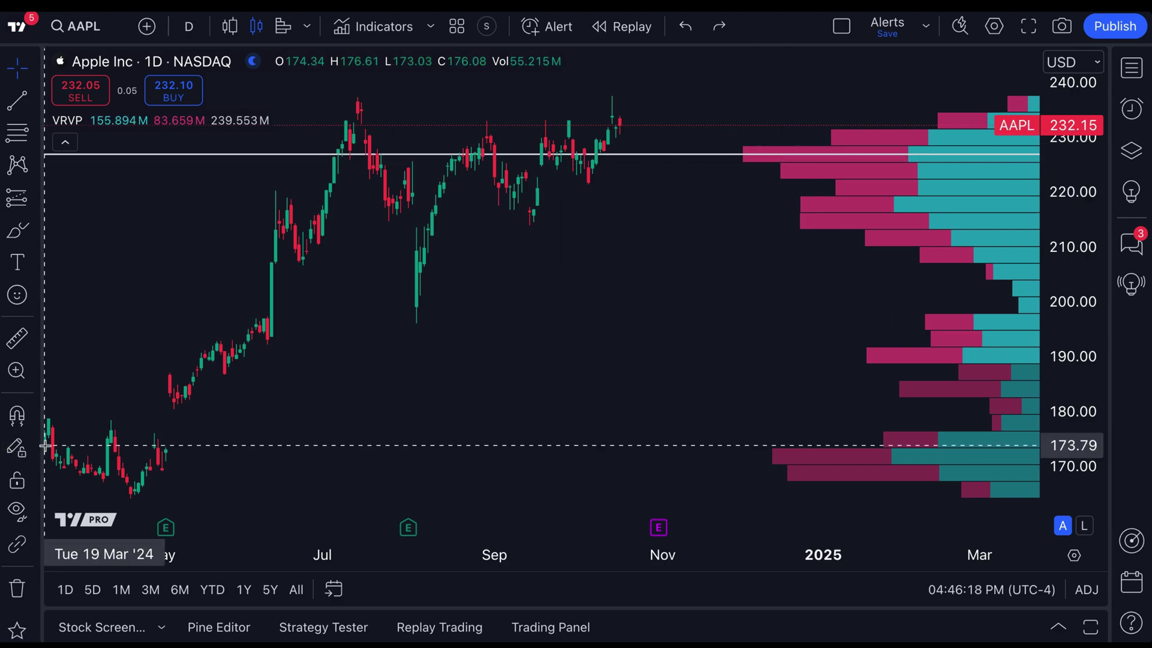
- Open the volume profile's settings, review its Inputs, Style and Visibility options, and move the dialog clear of the profile
double_click(874, 162)
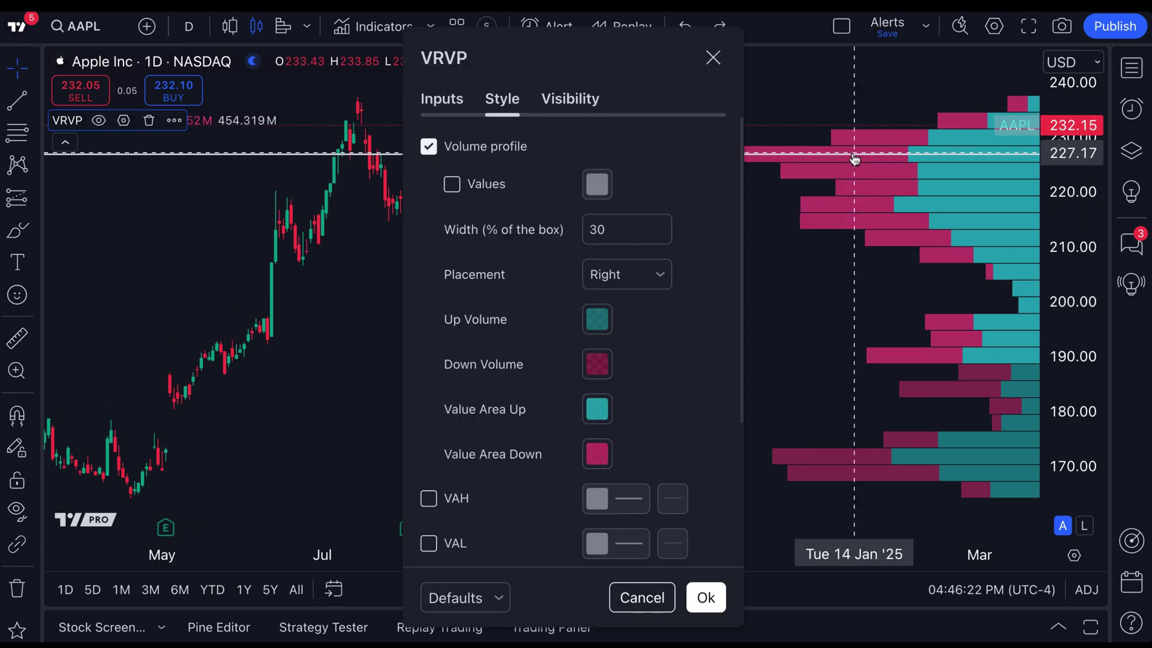
click(441, 112)
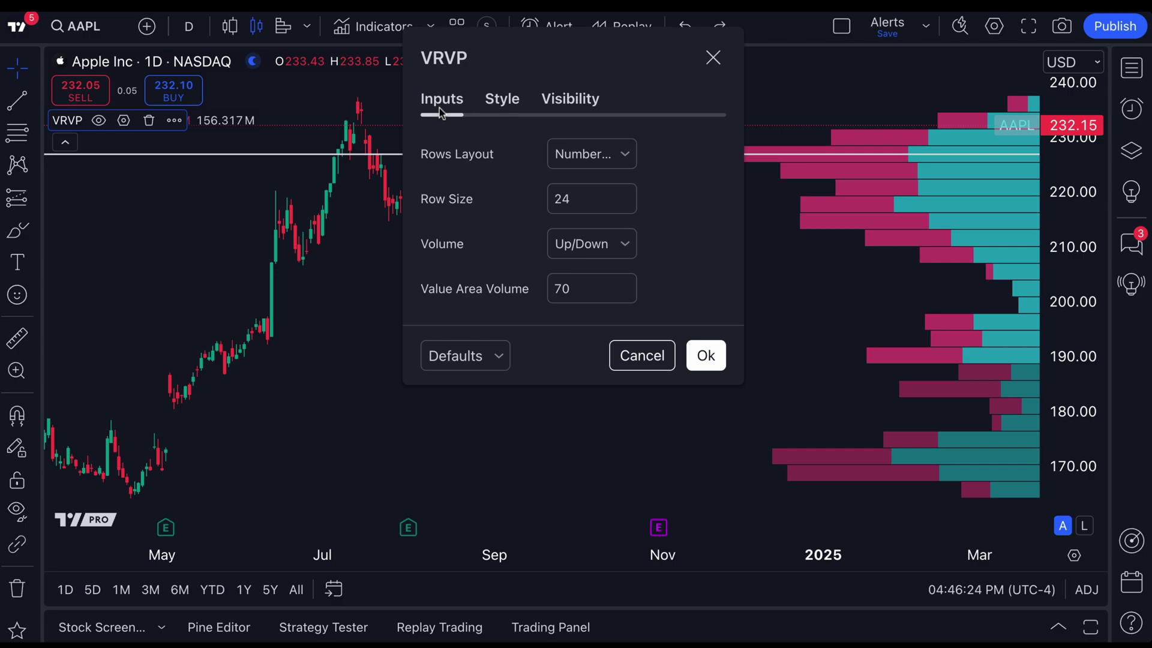
click(510, 112)
click(548, 103)
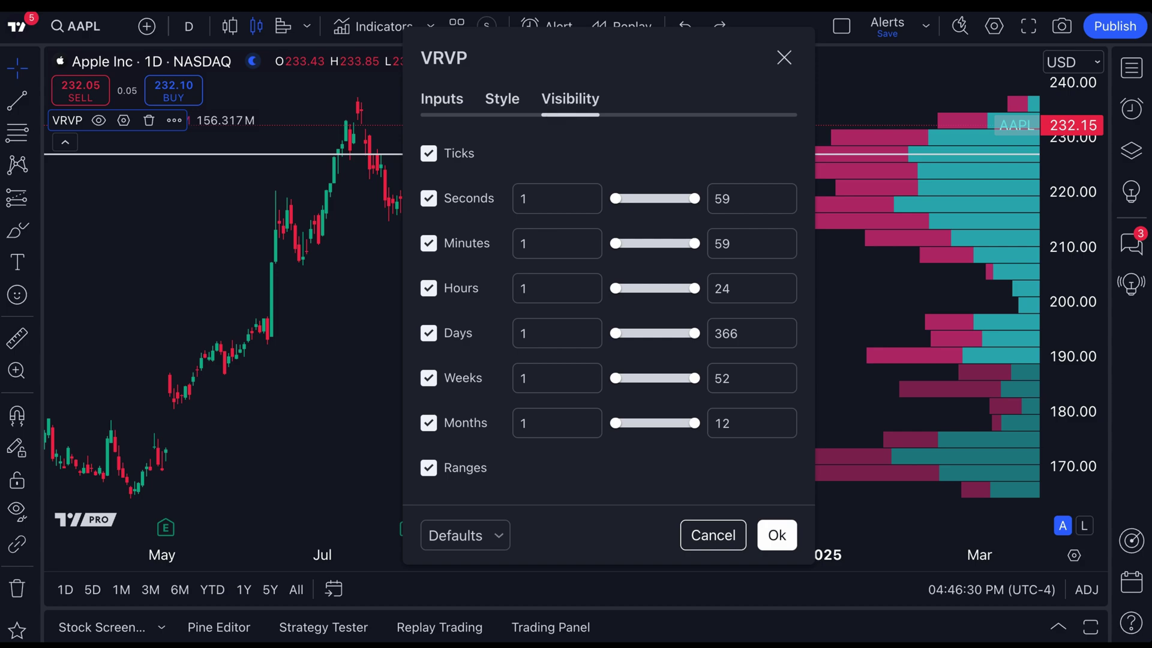
drag(579, 70, 307, 50)
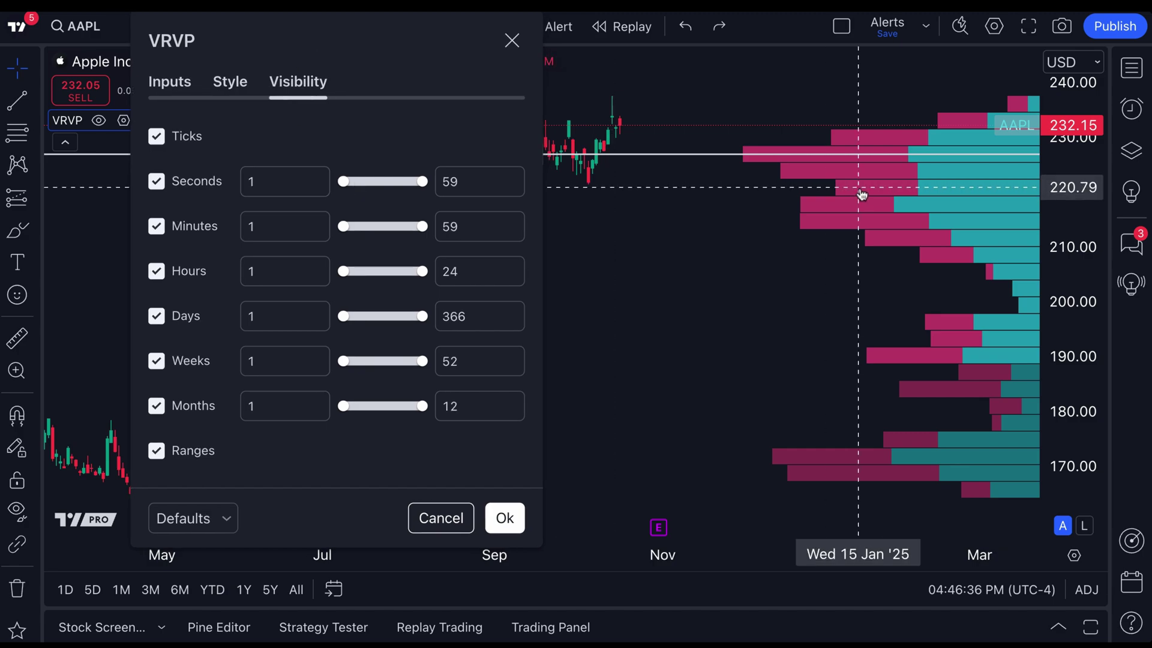
- Disable the volume profile's visibility for Days intervals and enable it again
click(157, 317)
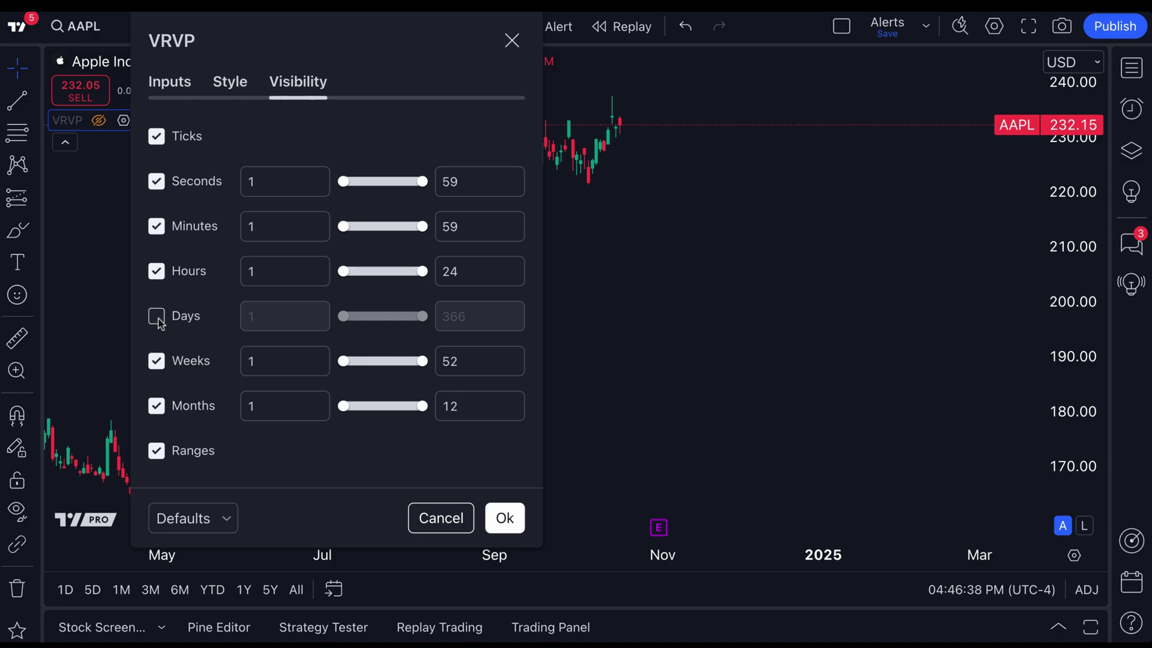
drag(289, 43, 546, 61)
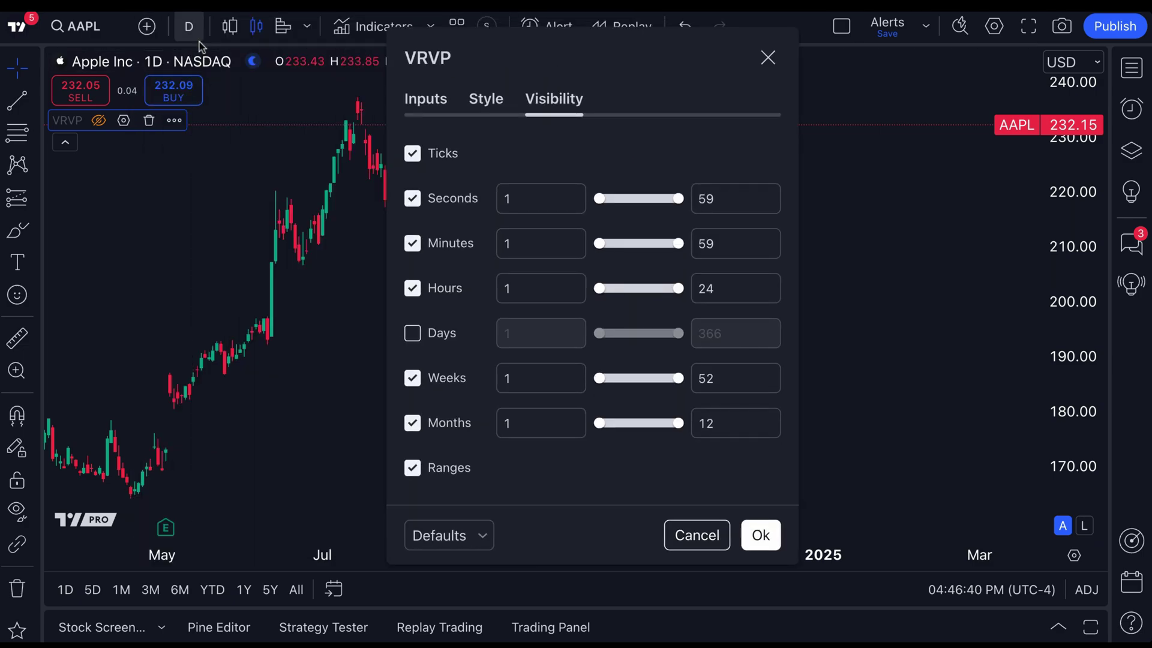
click(415, 336)
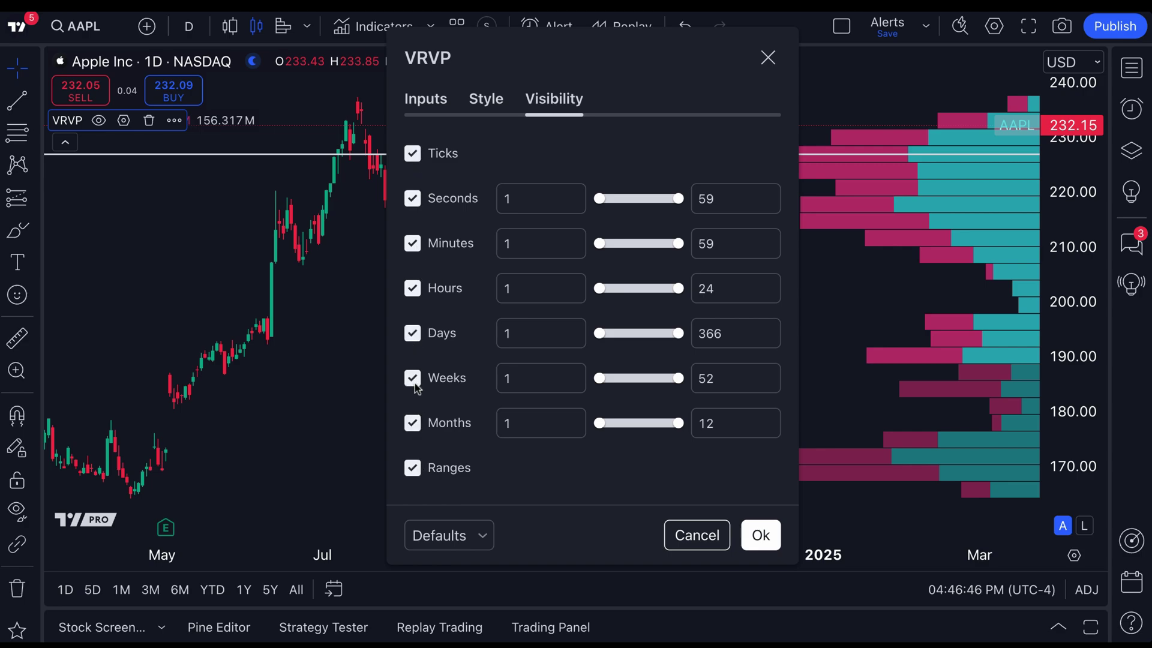
- Review all of the volume profile's Style options and move the dialog clear of the profile
click(480, 102)
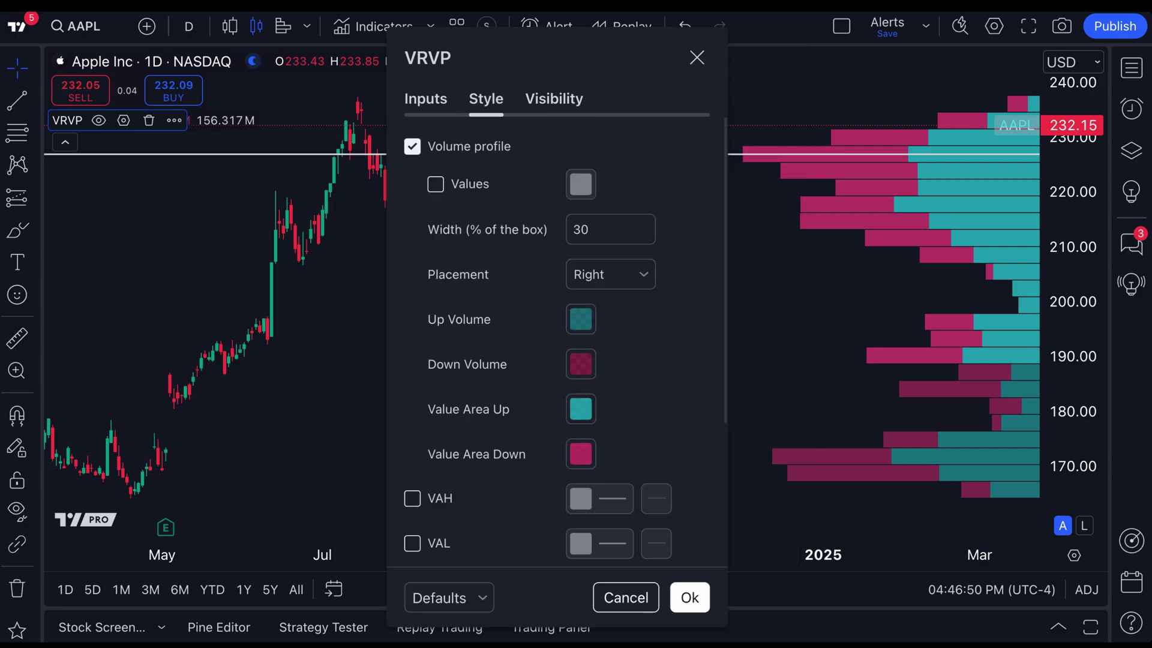
scroll(509, 246, down, 1)
scroll(509, 246, down, 4)
scroll(510, 246, up, 4)
drag(547, 64, 352, 32)
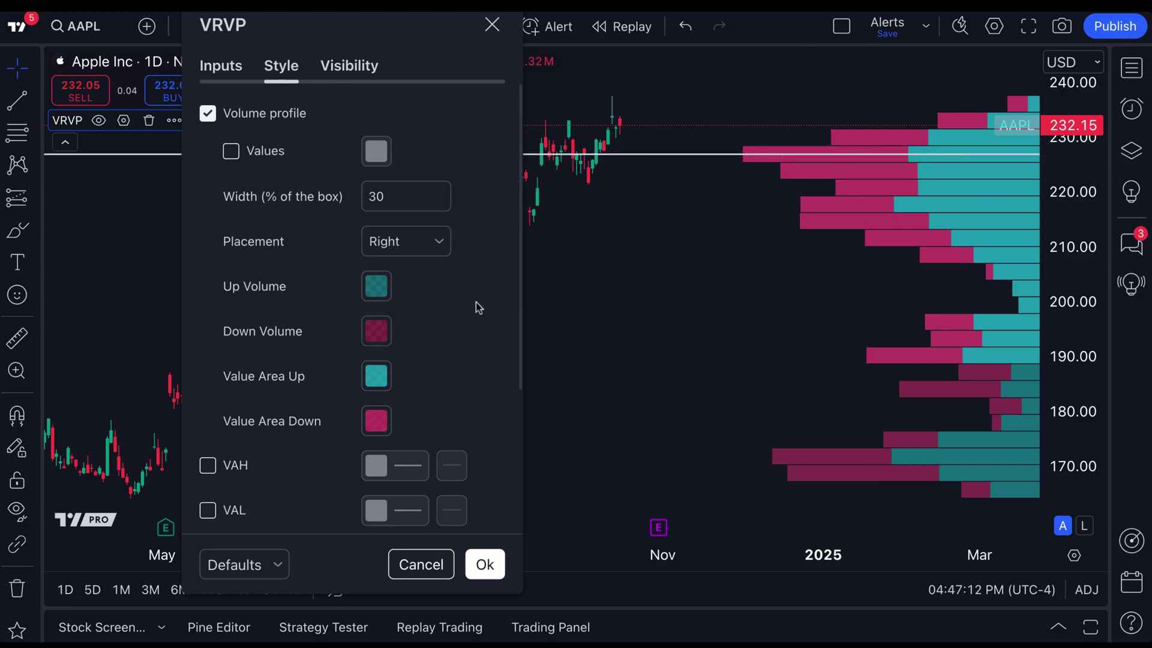
- Examine the volume profile's Up Volume, Down Volume and Value Area colour and opacity options, along with the remaining Style options, without changing them
click(378, 330)
click(379, 331)
click(382, 415)
click(400, 349)
click(378, 378)
click(375, 287)
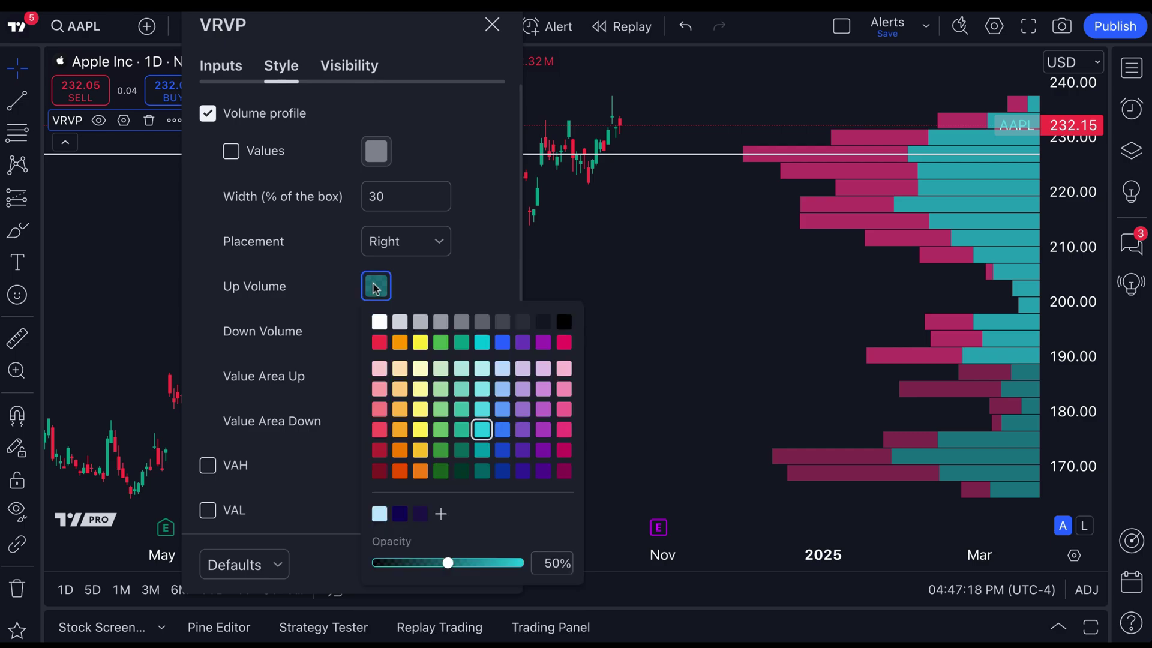
click(374, 288)
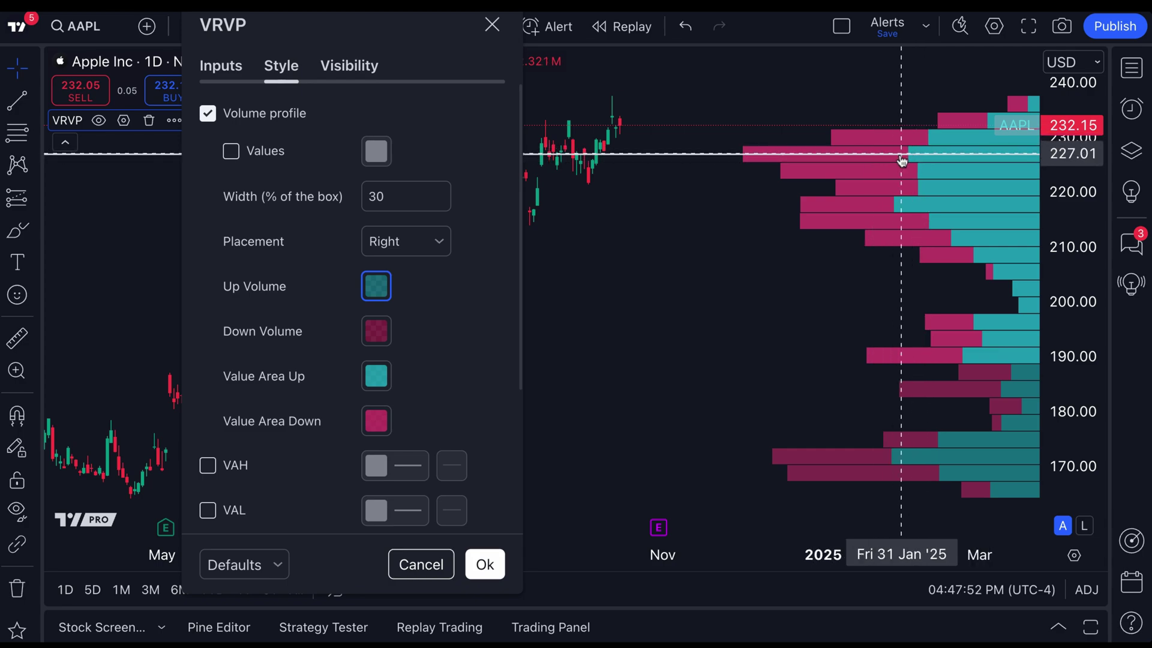
click(374, 294)
click(373, 295)
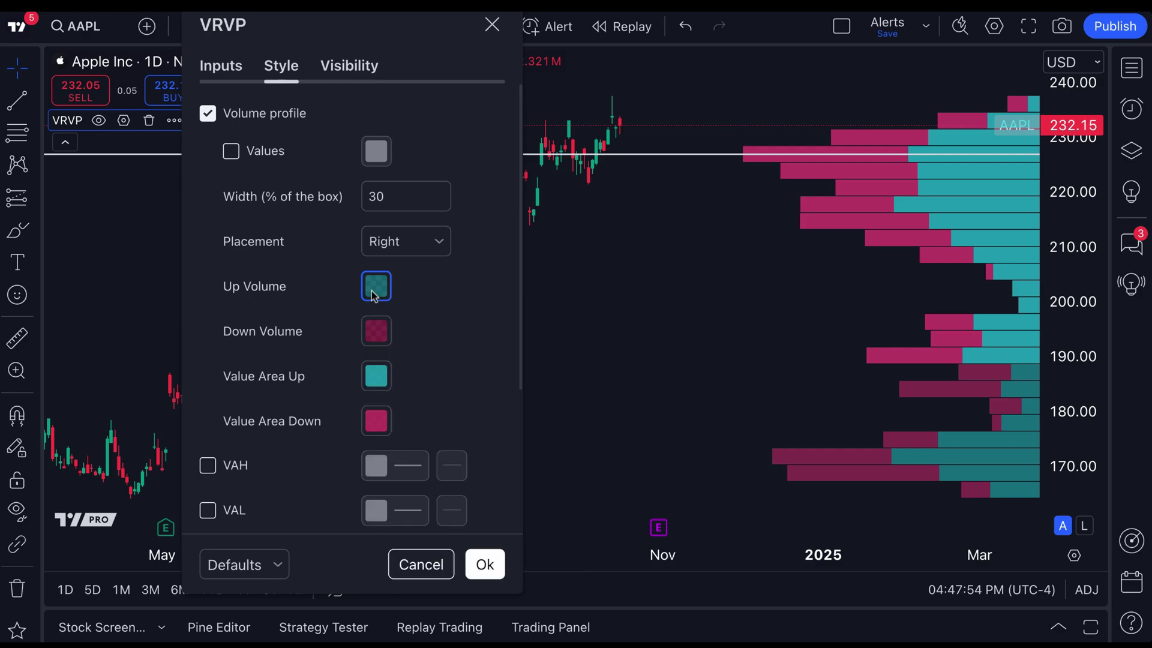
click(376, 383)
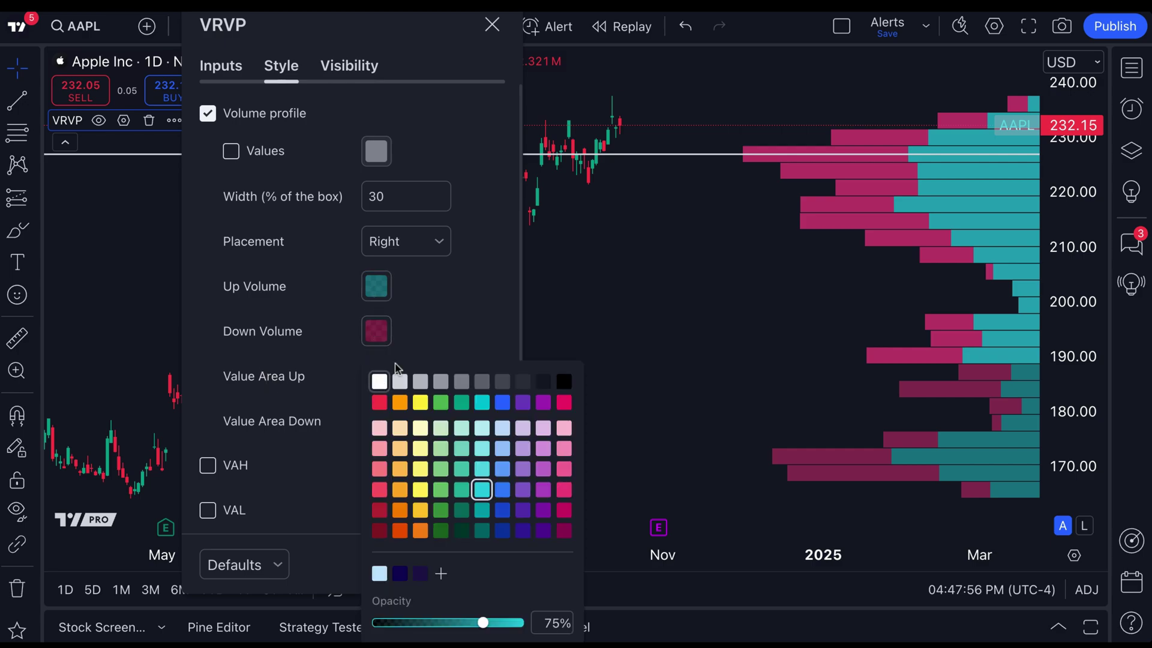
click(449, 313)
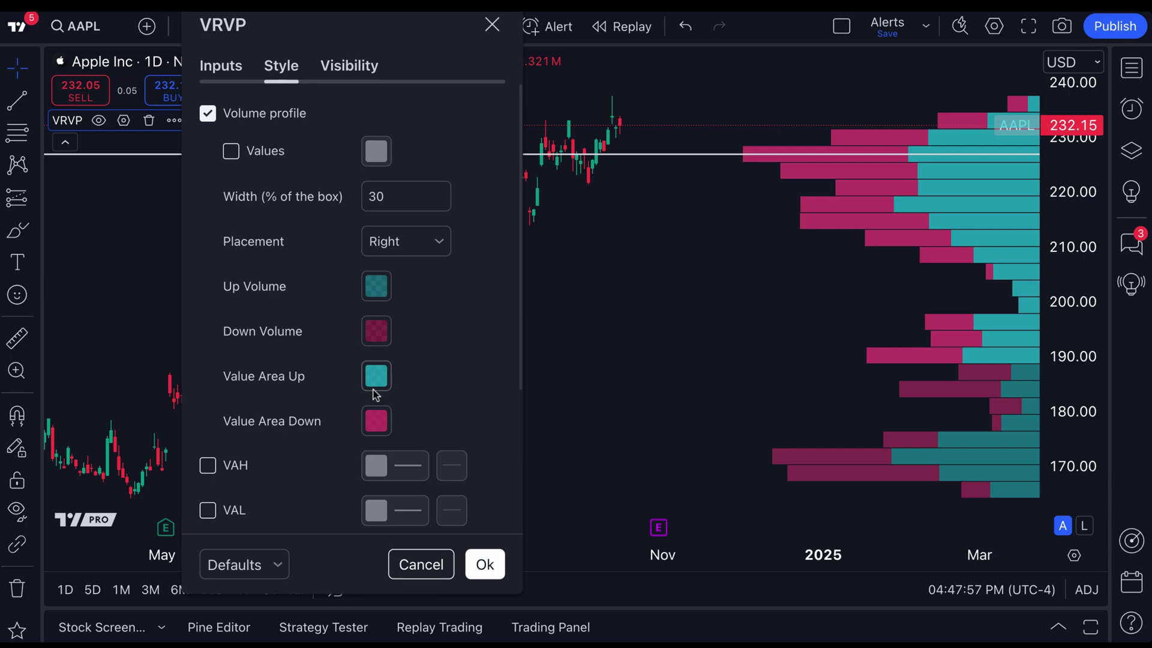
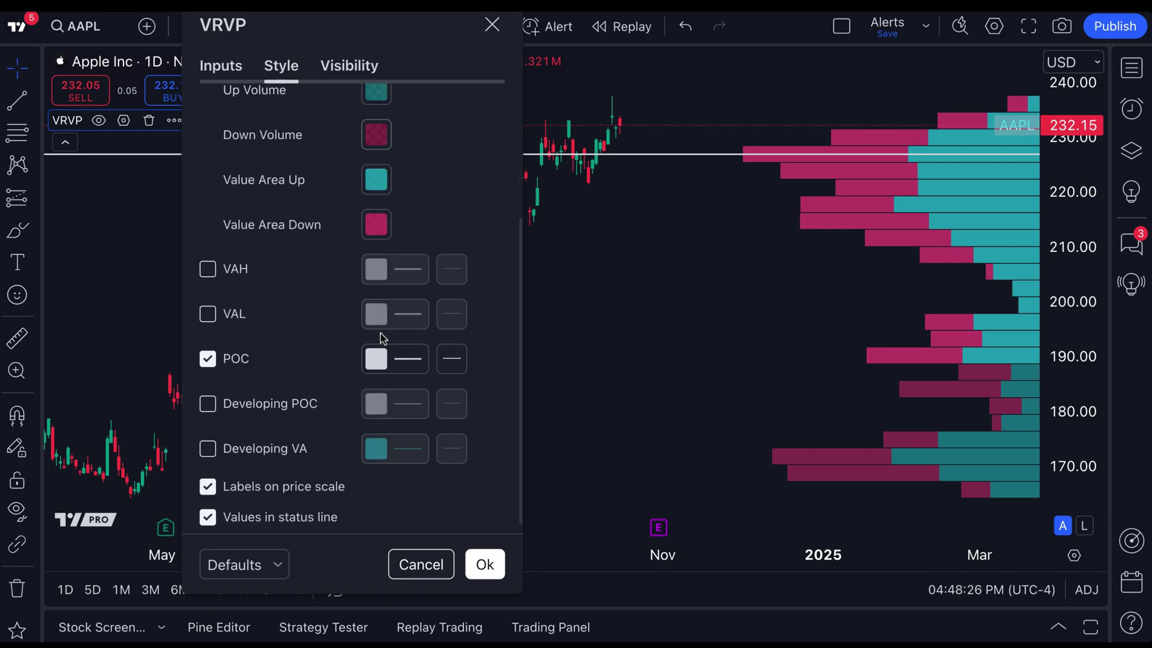
scroll(380, 334, up, 4)
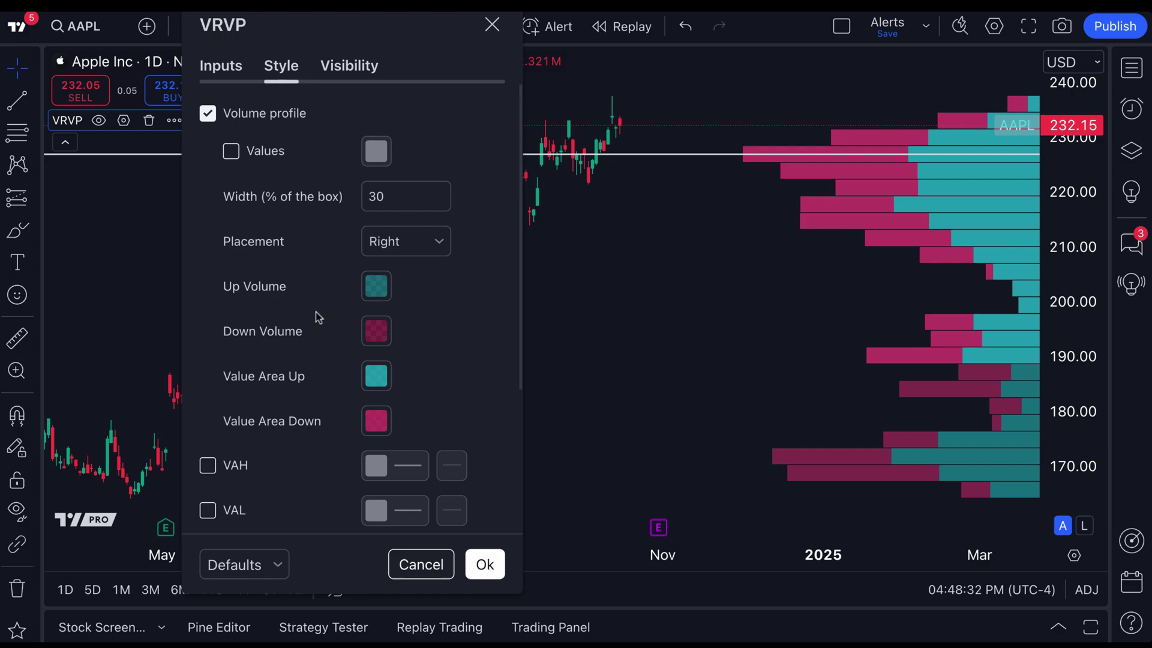
scroll(400, 305, down, 3)
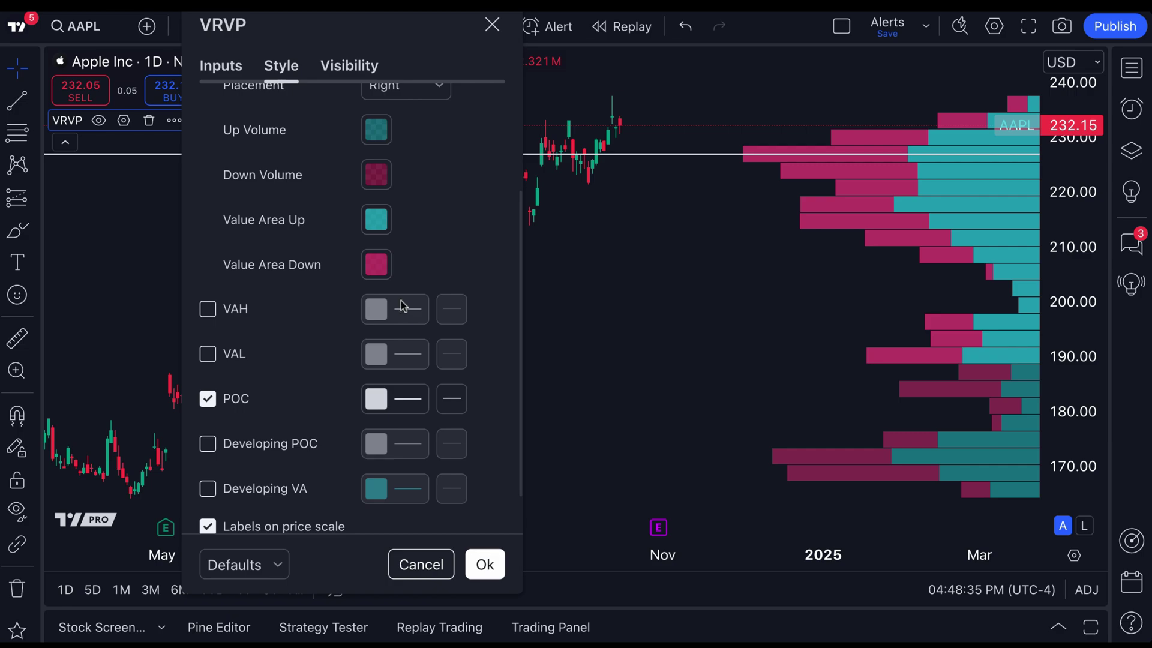
- Set the volume profile's Volume input to Total, restore it to Up/Down, and close the settings
click(231, 69)
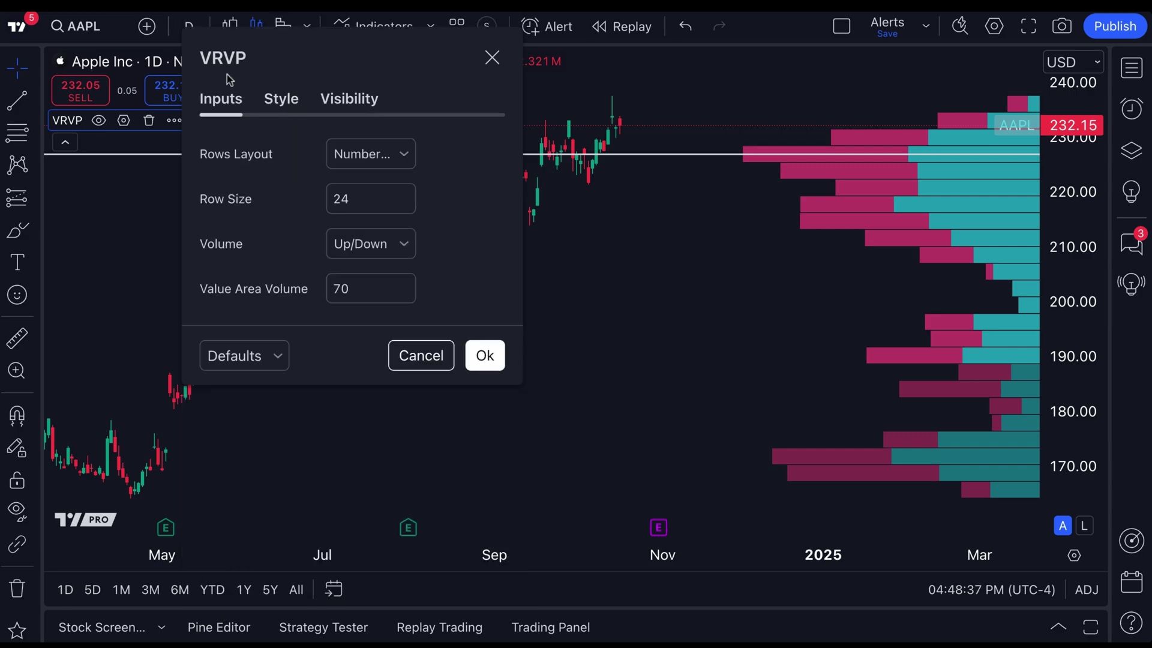
click(372, 246)
click(368, 300)
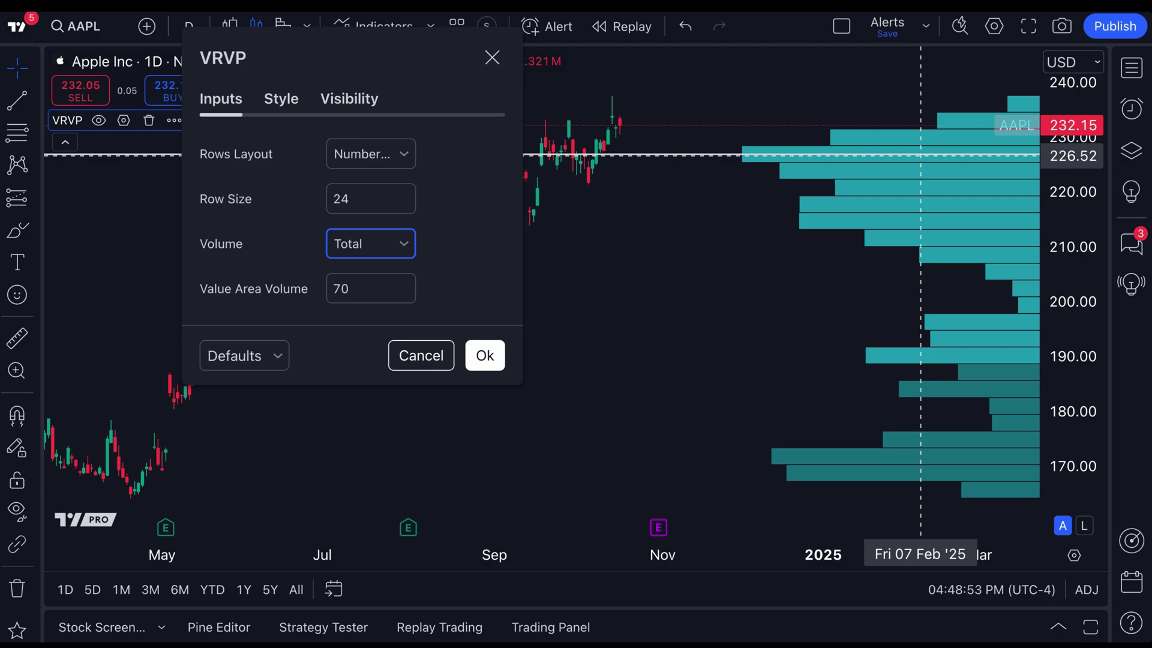
click(396, 243)
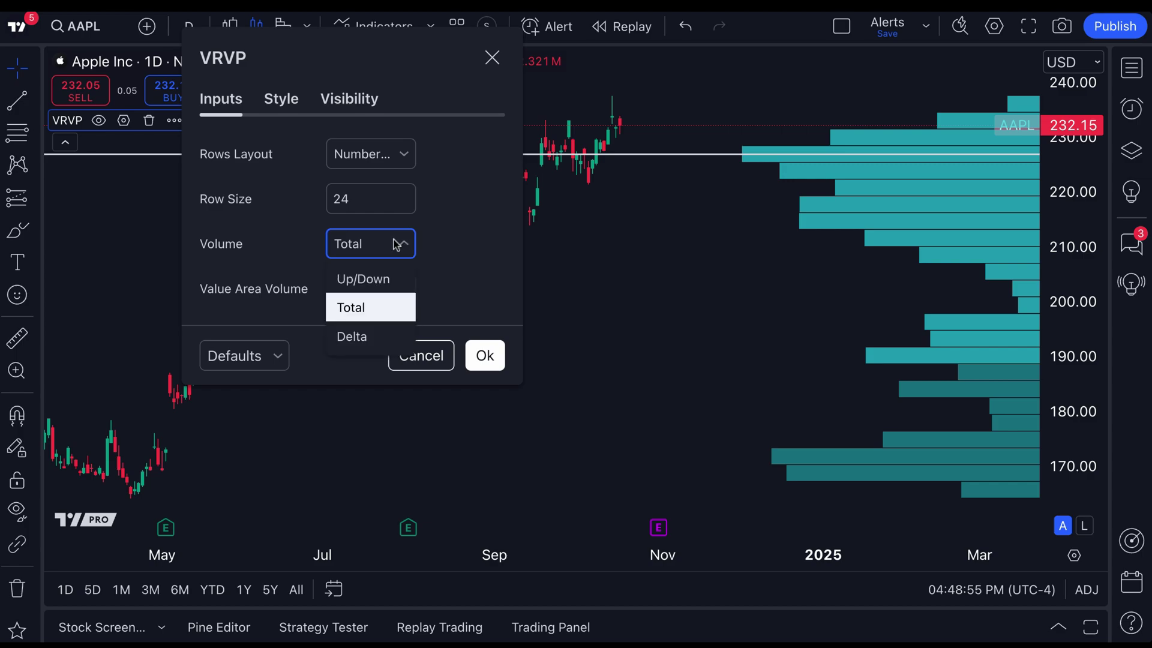
click(384, 277)
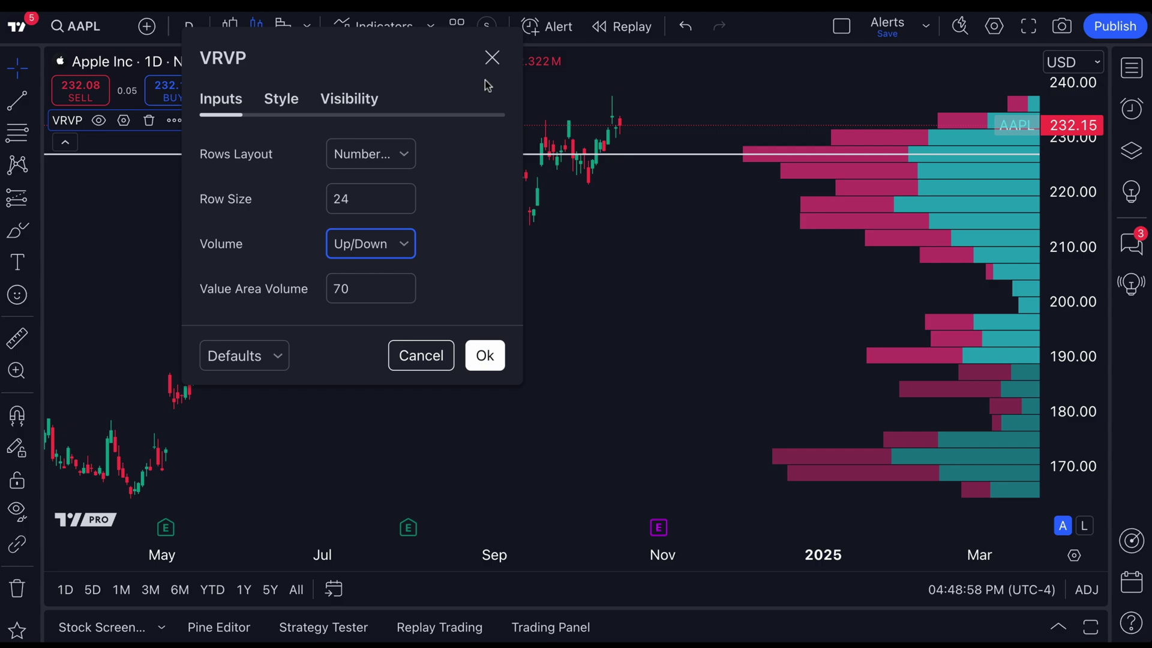
click(492, 58)
- View the volume profile on the NFLX chart and on the GOOGL chart
scroll(506, 340, down, 2)
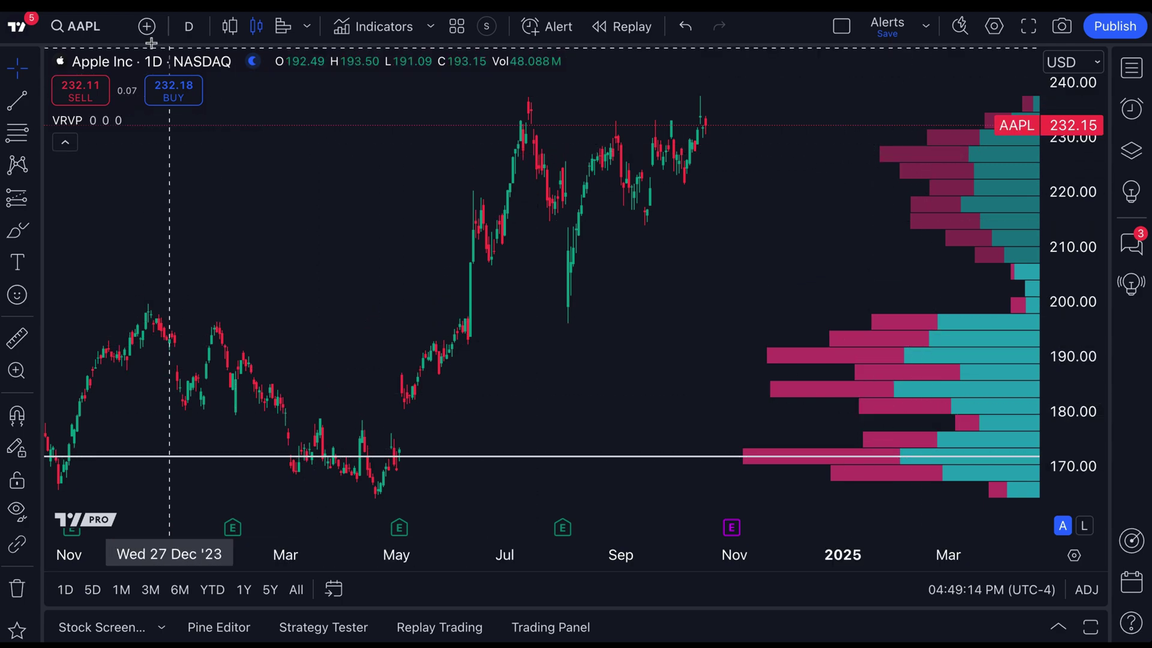
click(87, 28)
text(NFLX)
key(Return)
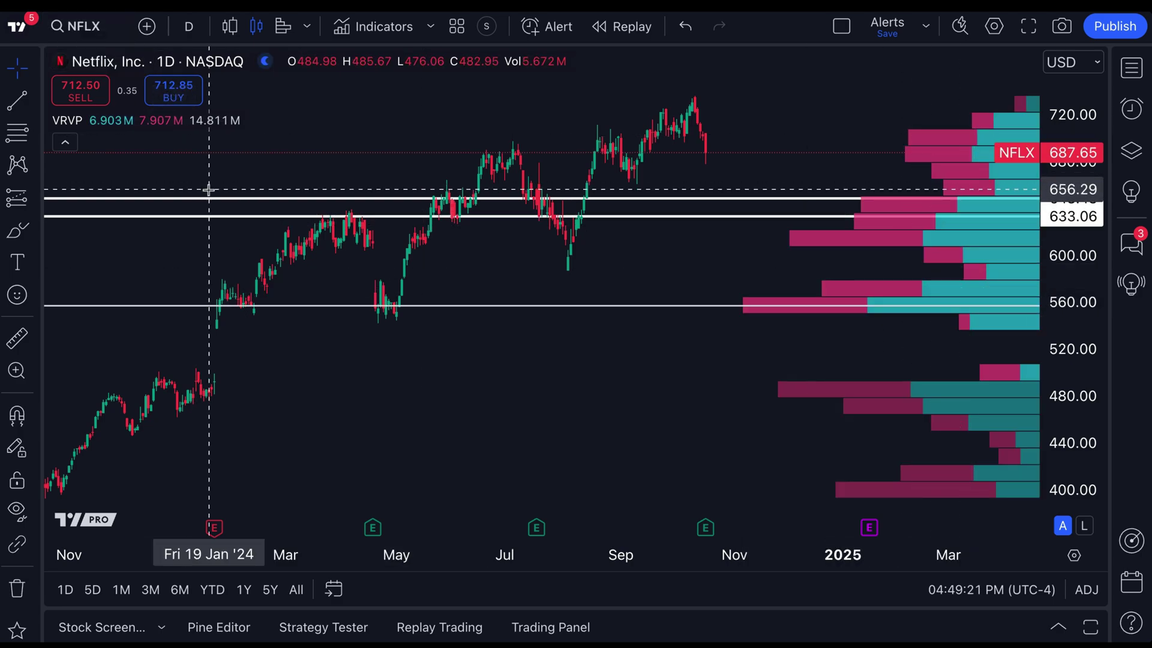
click(75, 28)
text(GOOGL)
key(Return)
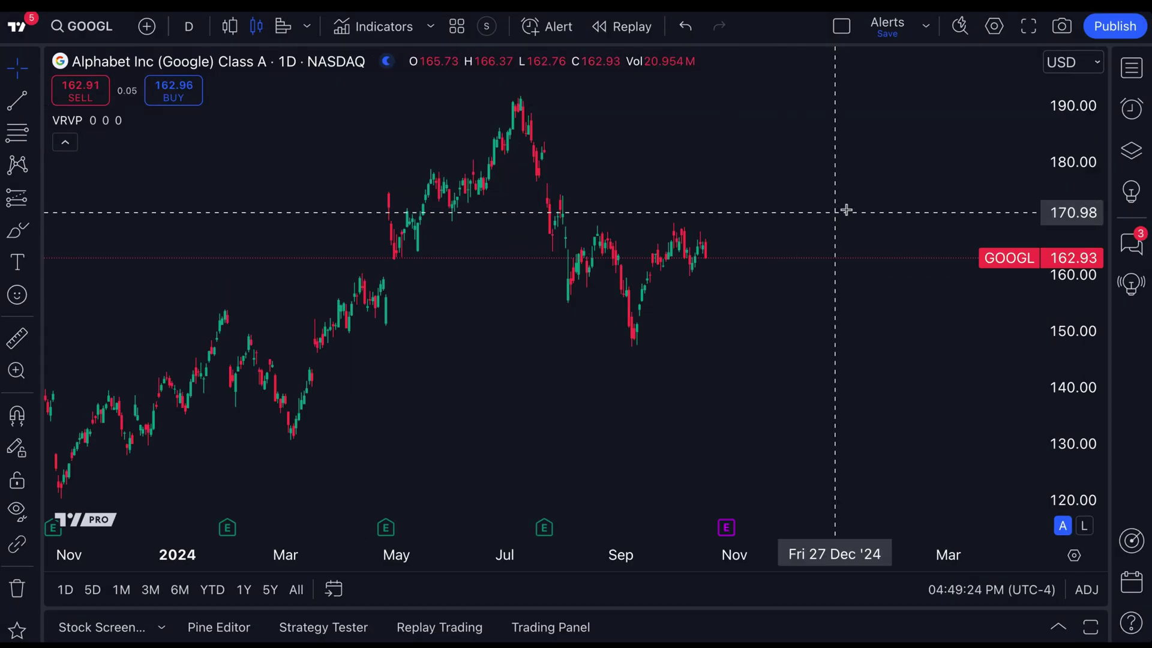
- View the volume profile on the BTCUSD chart and on the EURUSD chart
click(88, 27)
text(BTCUSD)
key(Return)
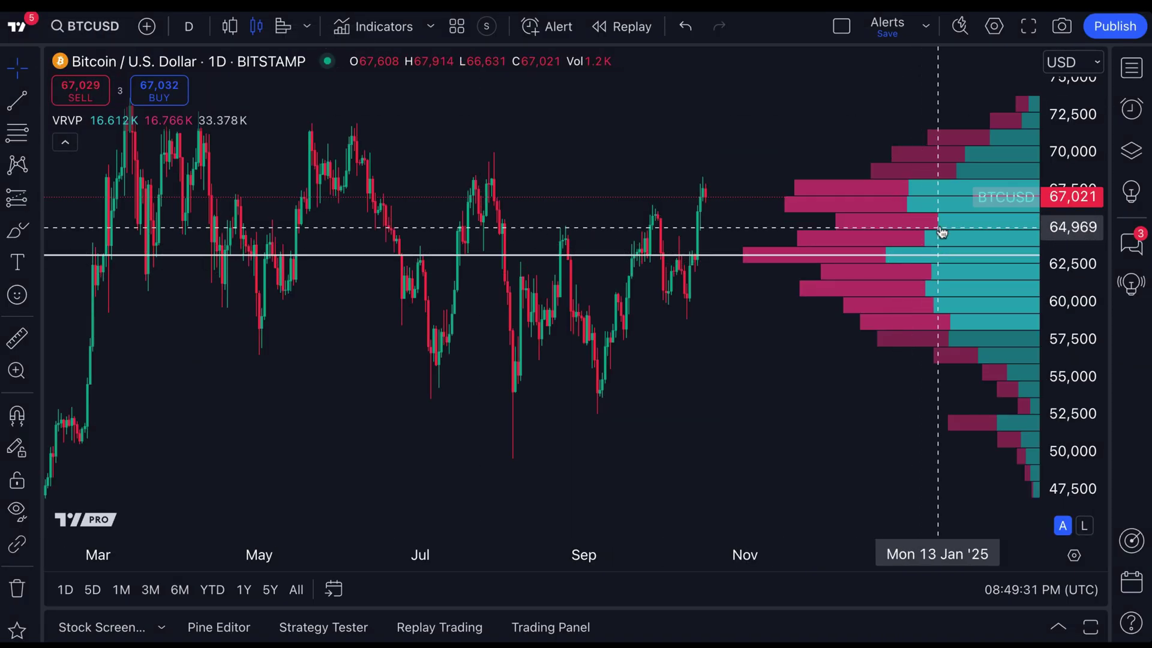
click(78, 29)
text(EURUSD)
key(Return)
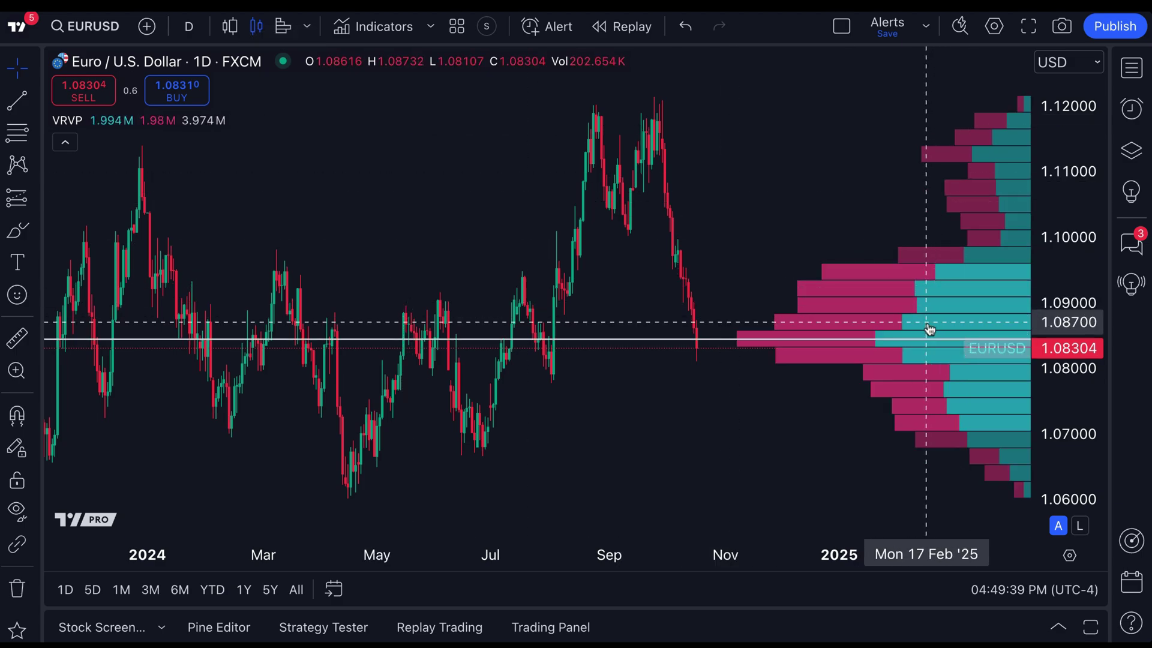
- Switch the chart to AMZN and widen its visible range to start in early 2022
click(96, 27)
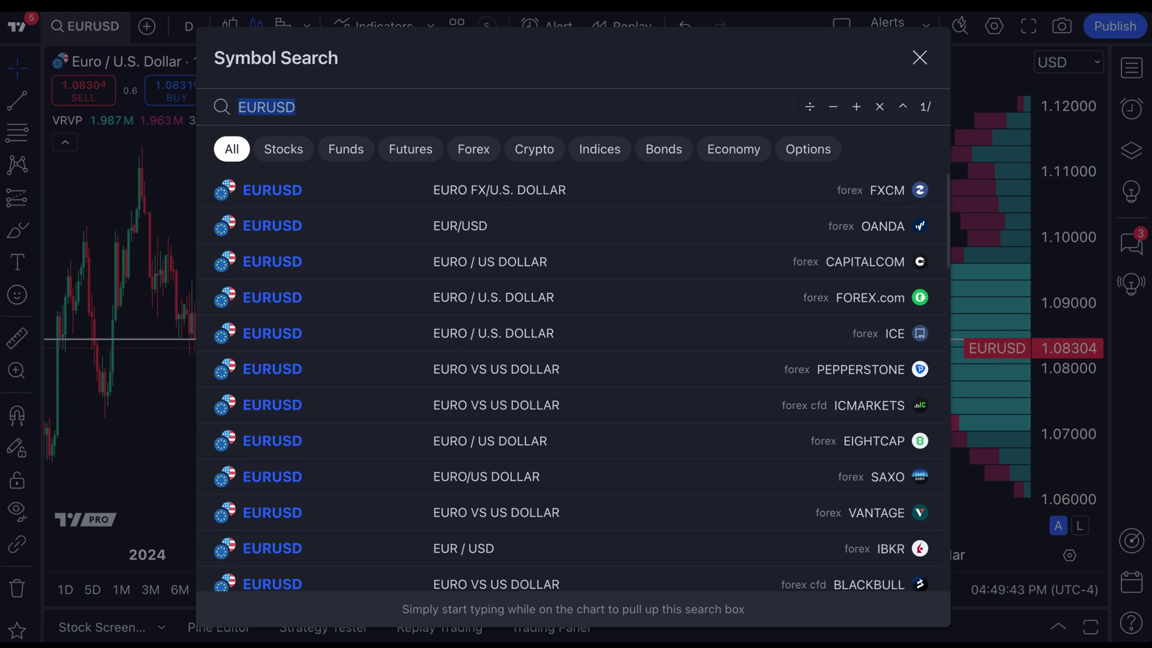
text(AMZN)
key(Return)
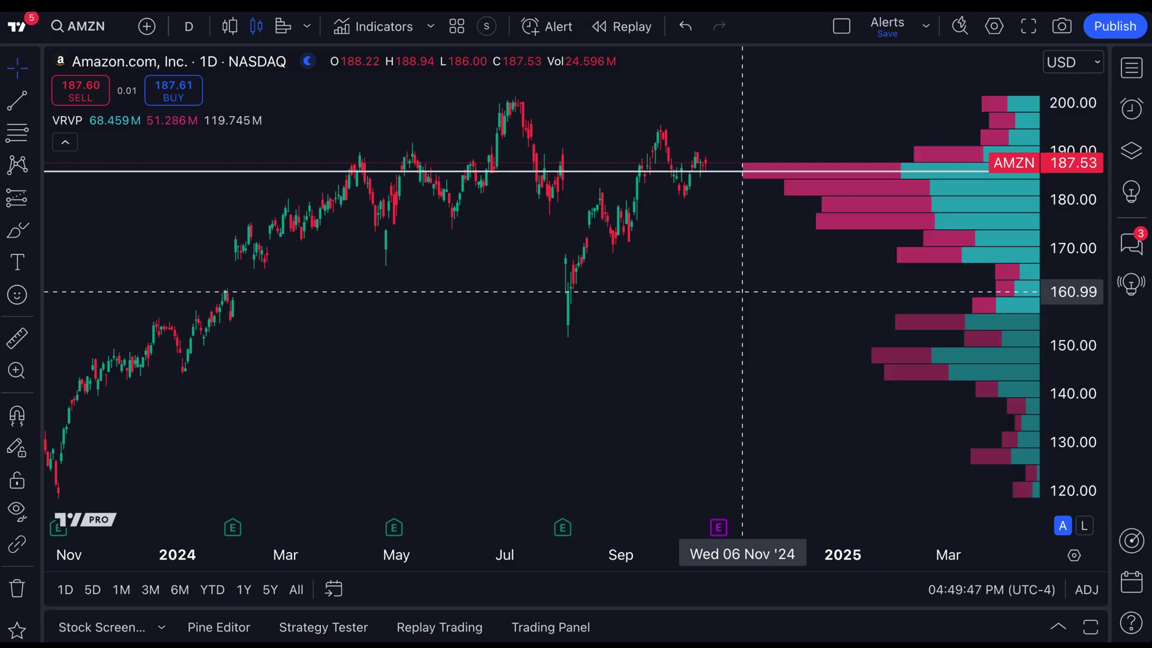
scroll(734, 403, down, 5)
scroll(734, 403, down, 3)
drag(754, 198, 288, 174)
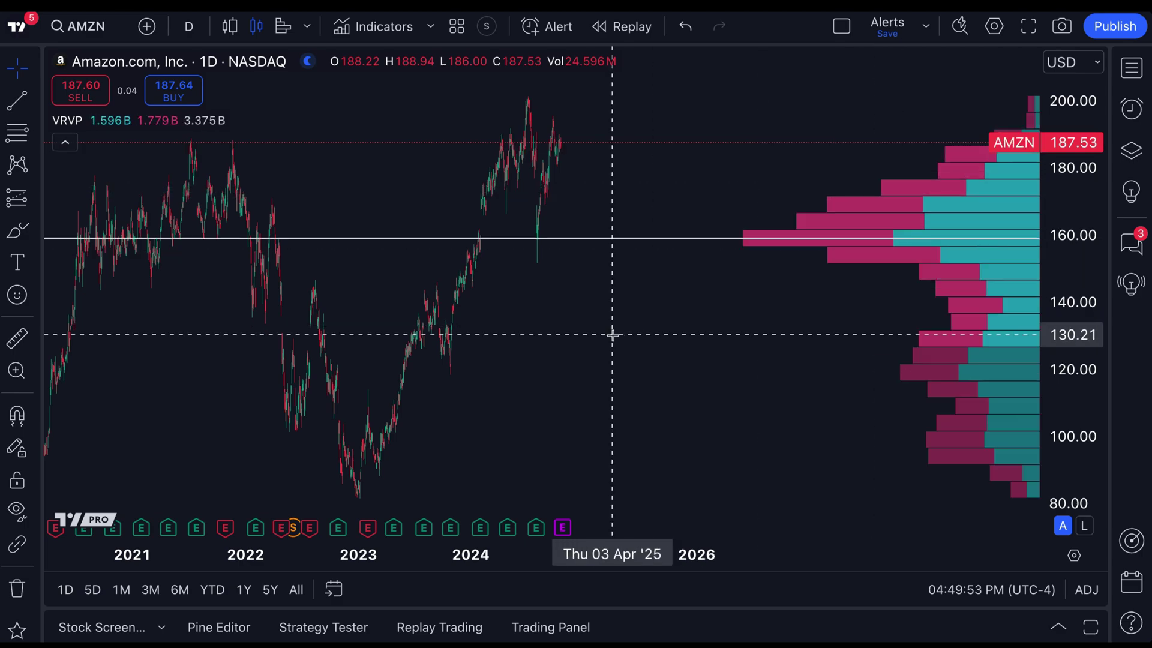
scroll(527, 334, up, 3)
scroll(702, 394, left, 3)
scroll(704, 393, up, 4)
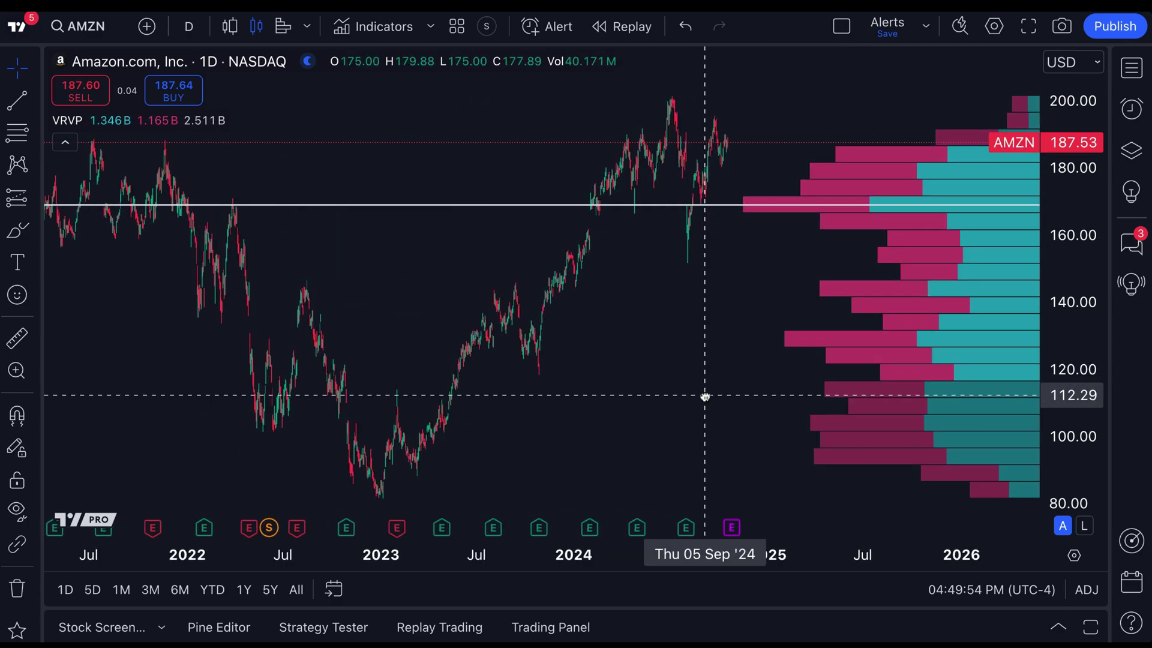
- Circle the first and last visible AMZN candles with the Brush, undo both strokes, and return to the cursor
click(17, 230)
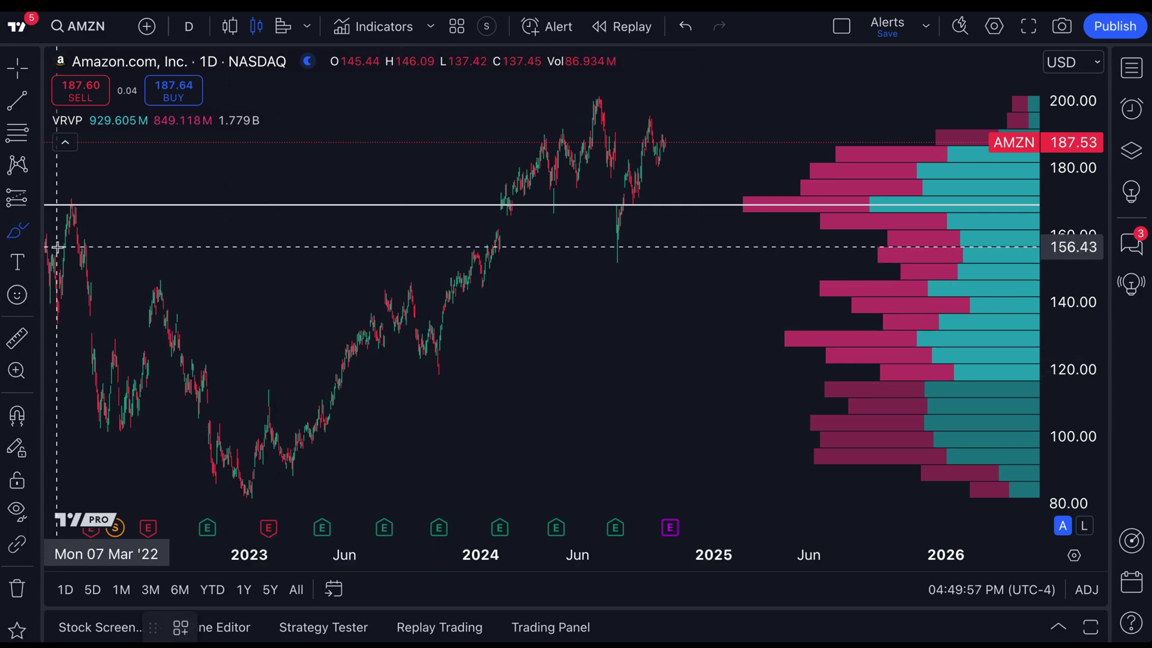
drag(52, 242, 54, 241)
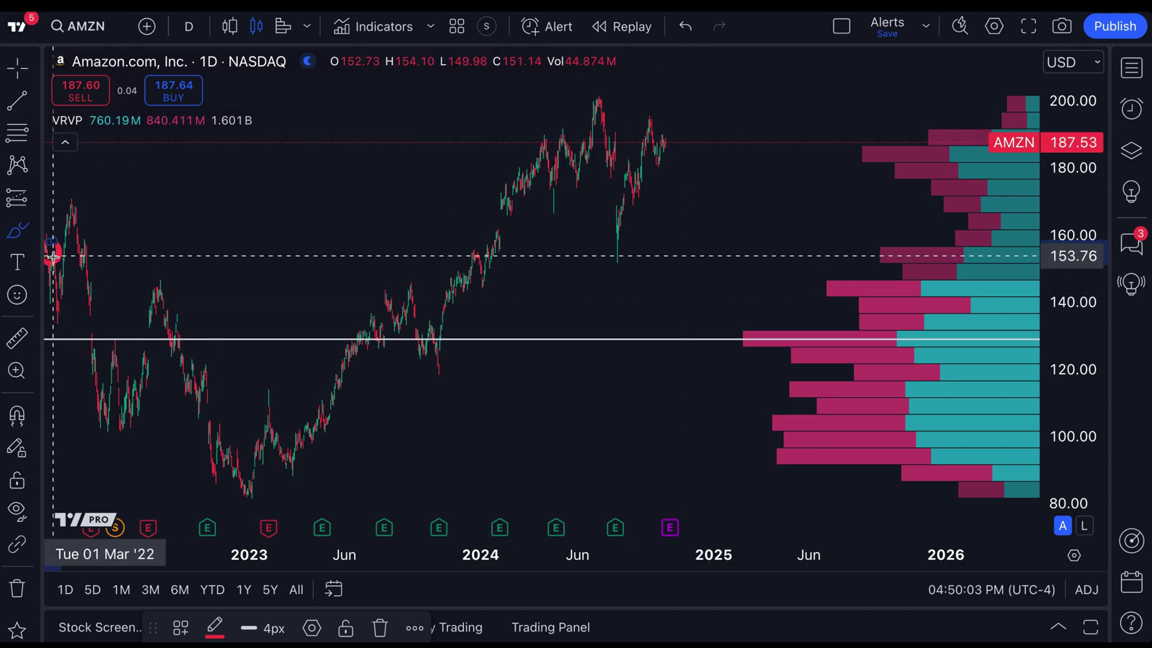
mouse_move(671, 129)
mouse_down()
mouse_move(682, 157)
mouse_move(651, 140)
mouse_up()
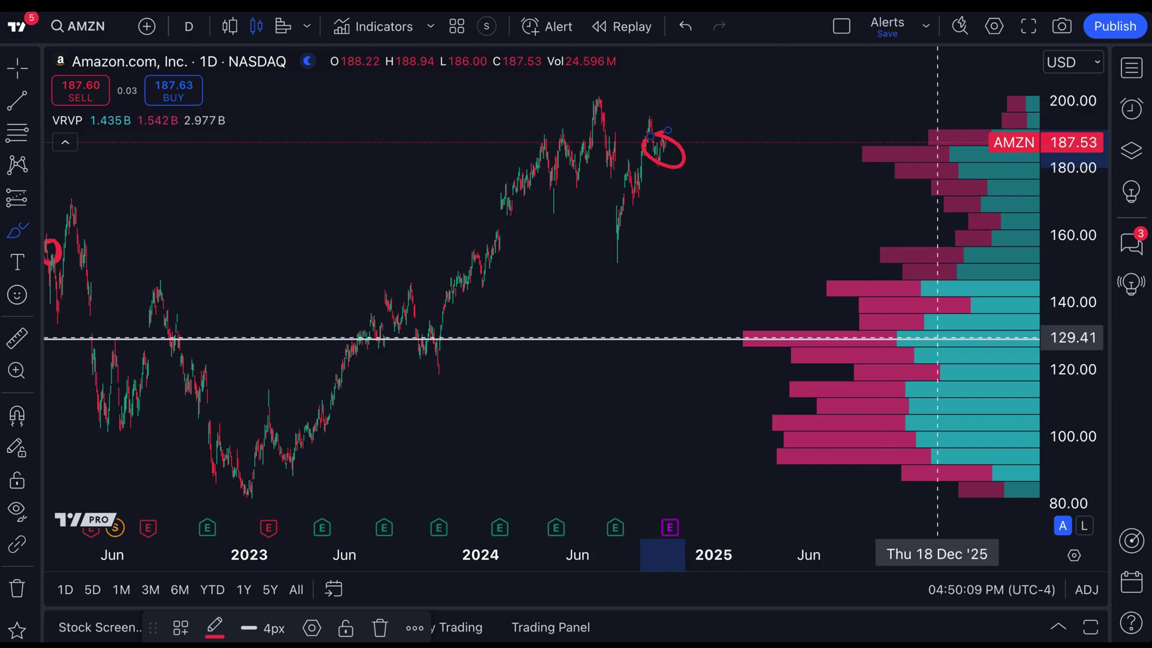
key(ctrl+z)
key(ctrl+z)
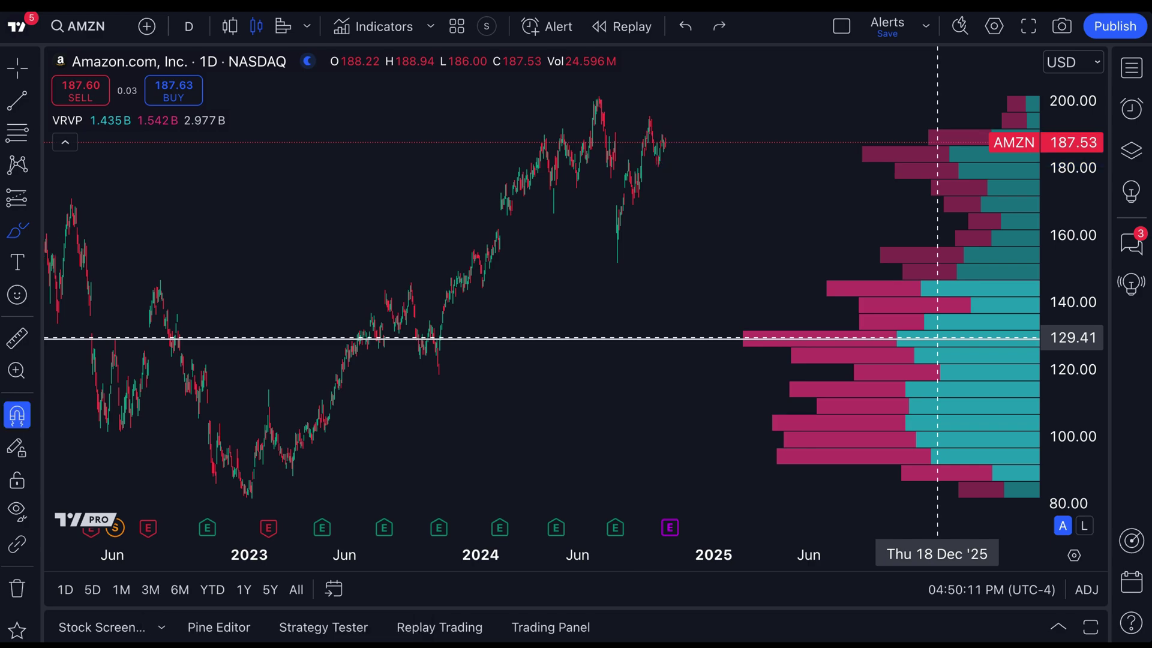
click(17, 67)
- Open the volume profile's settings, switch Rows Layout to Ticks Per Row, and restore Number Of Rows
double_click(909, 340)
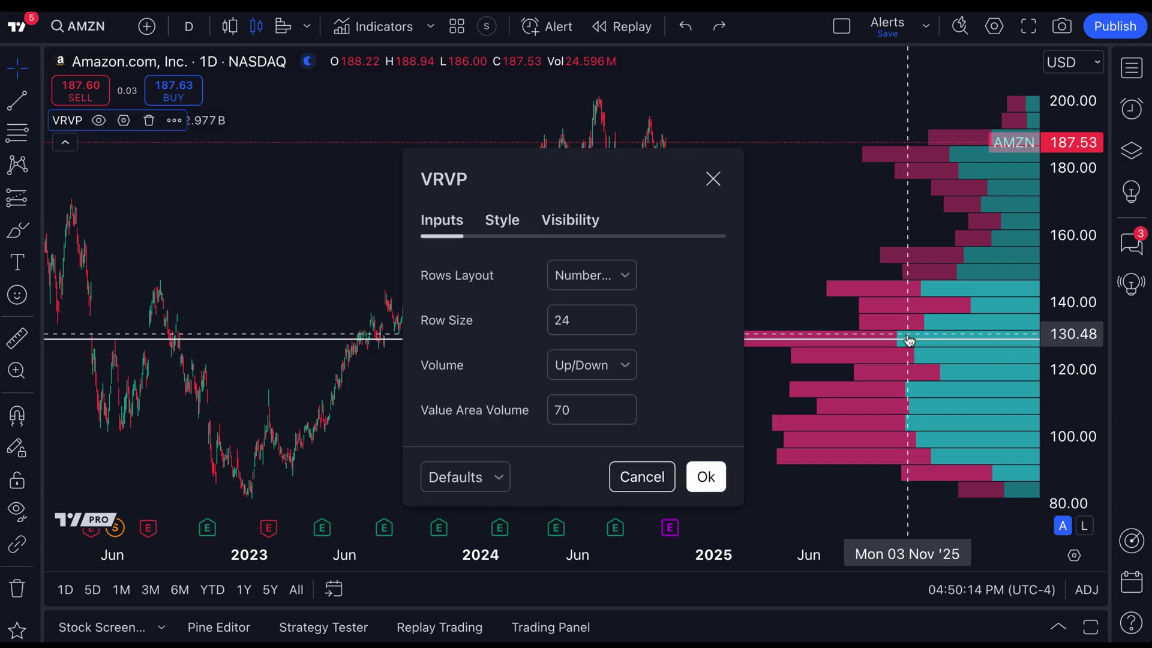
click(596, 280)
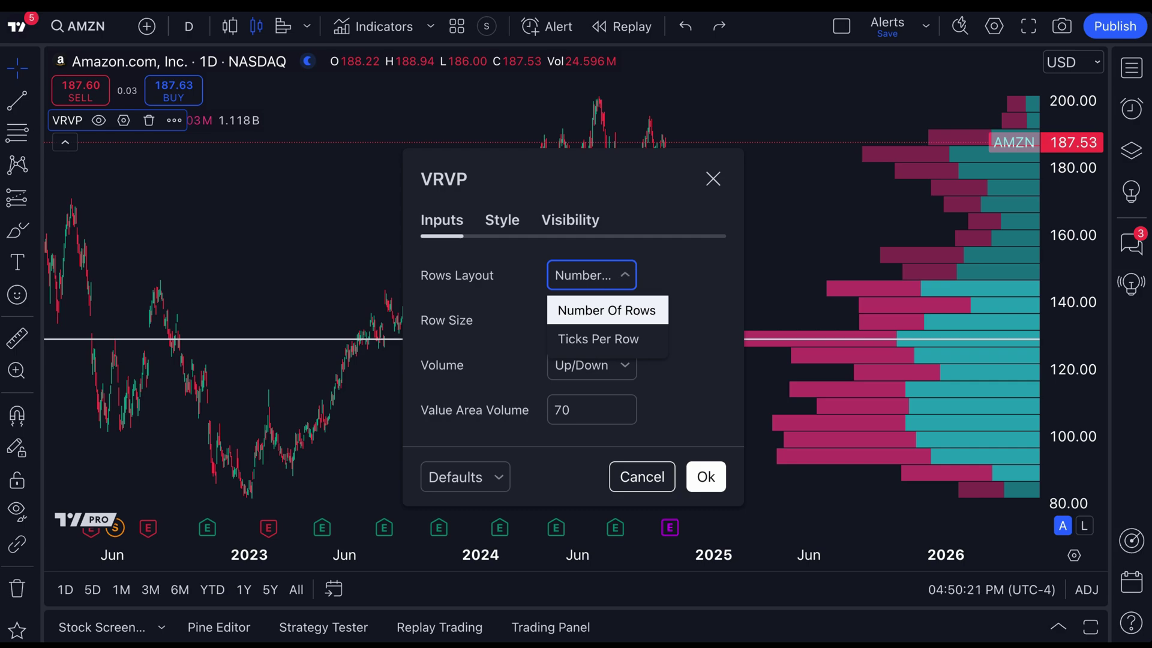
click(620, 339)
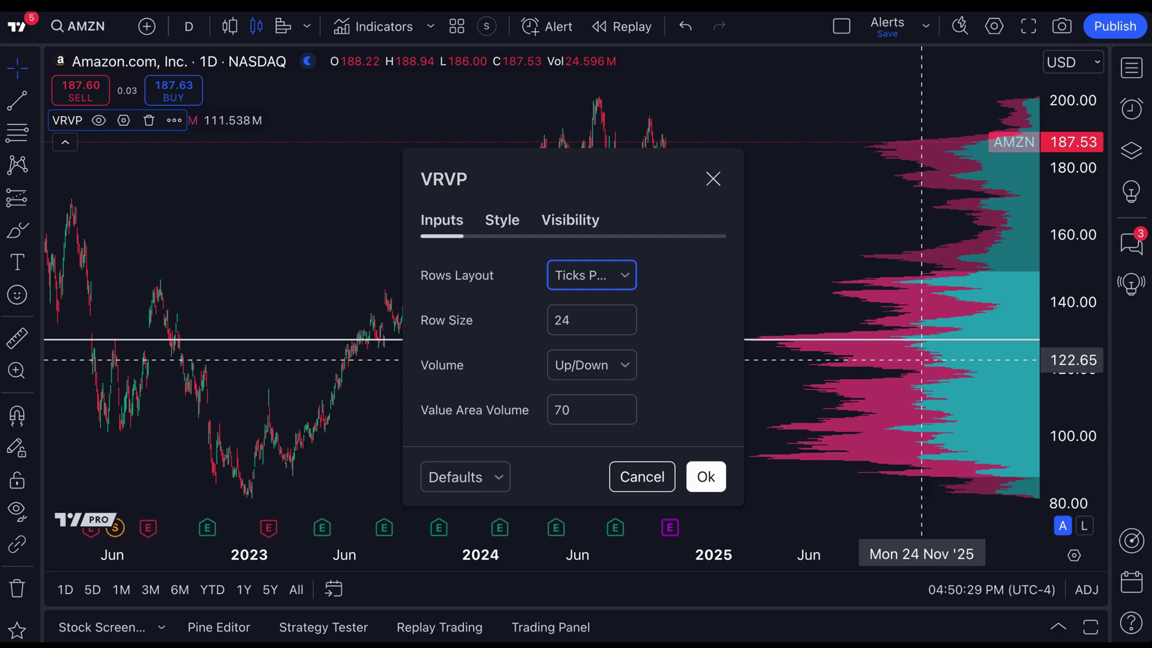
click(624, 275)
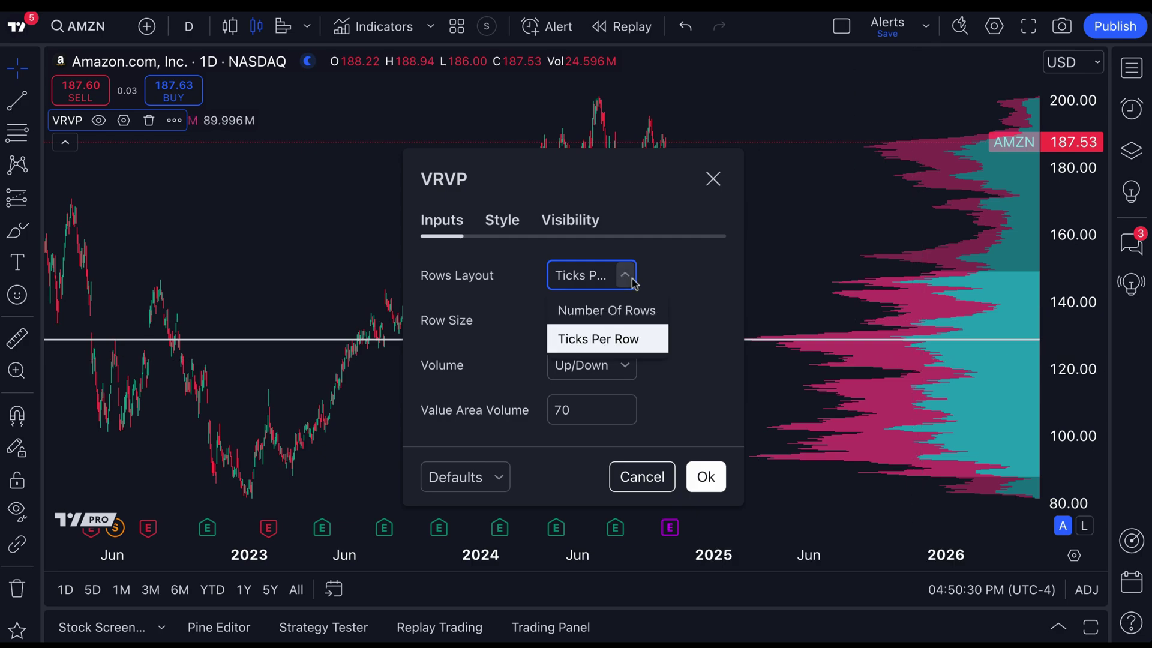
click(603, 309)
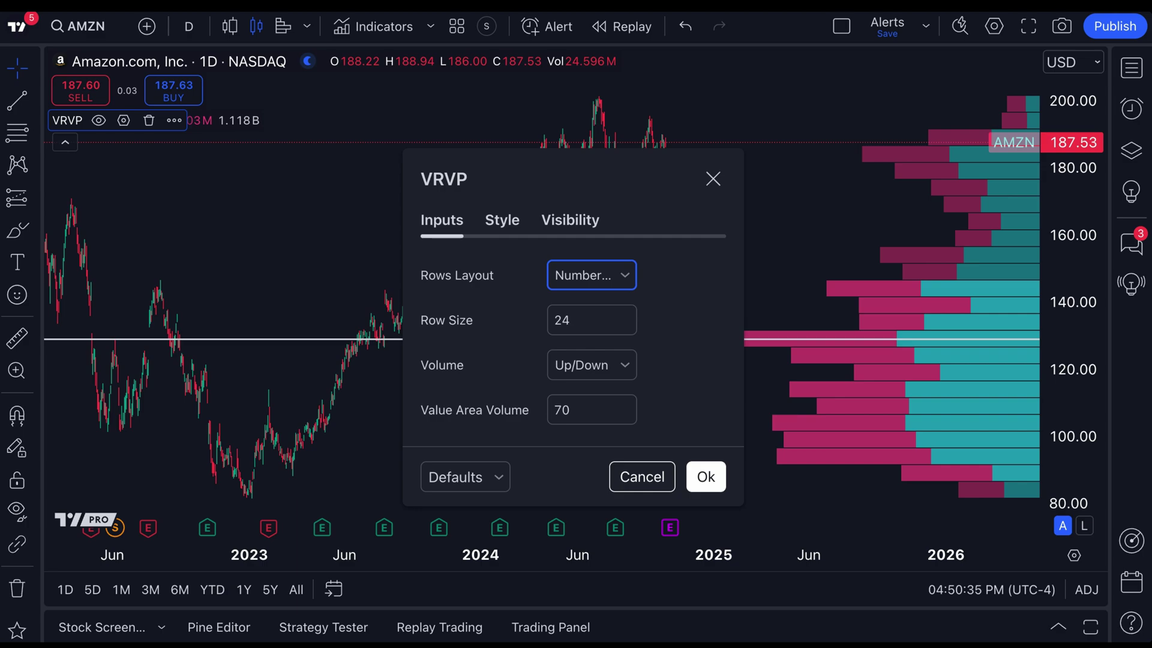
- Set the volume profile's Row Size to 100, compare the finer rows, and reset it to 24
double_click(577, 320)
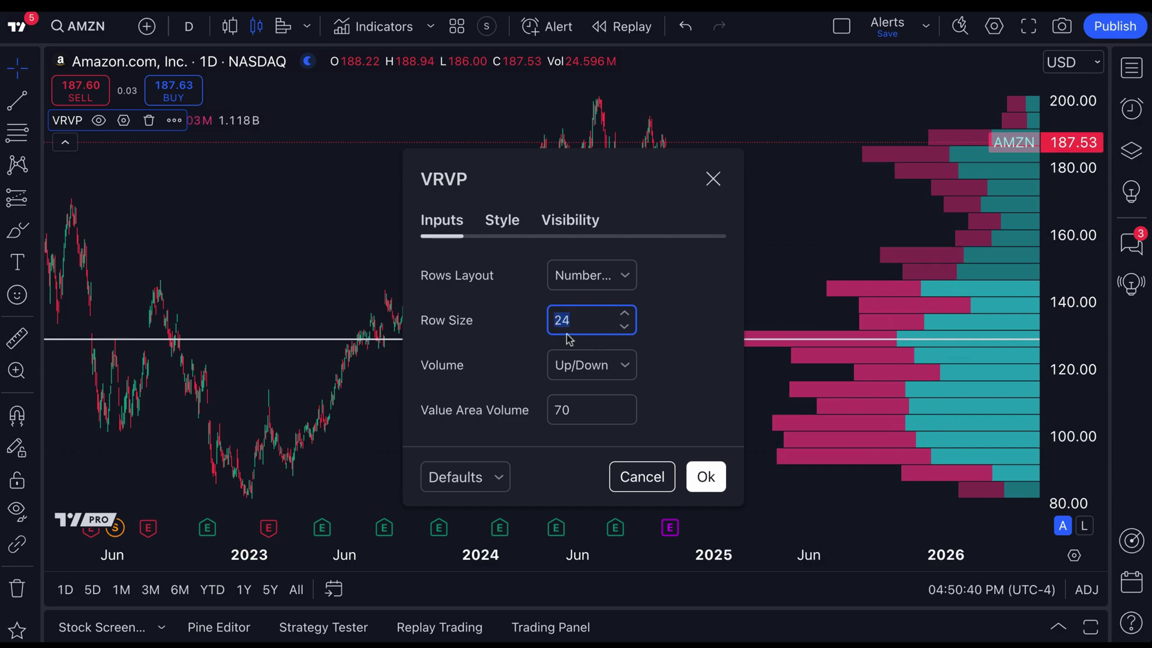
text(100)
click(701, 311)
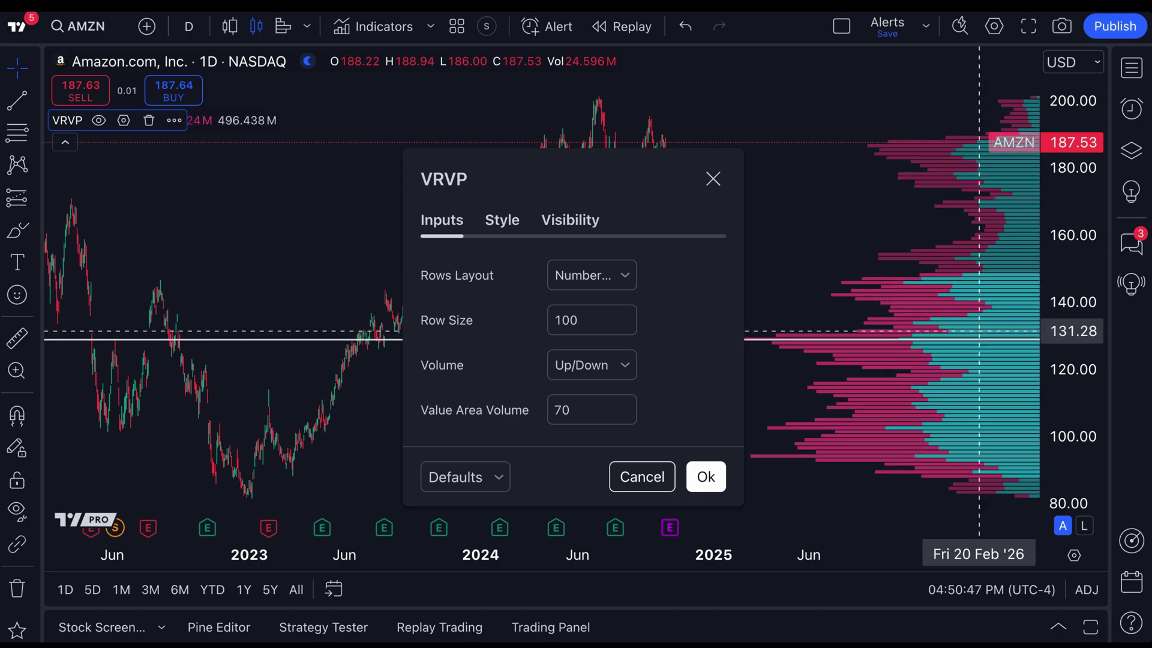
double_click(583, 314)
text(24)
click(699, 348)
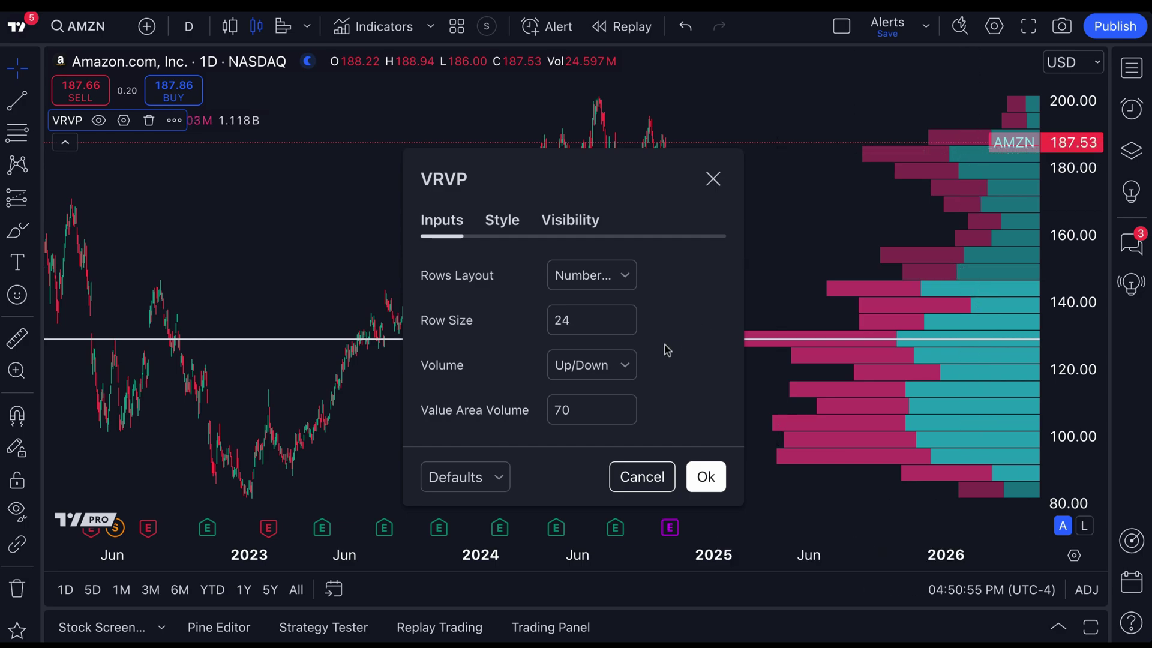
- Set the volume profile's Volume input to Total
click(610, 373)
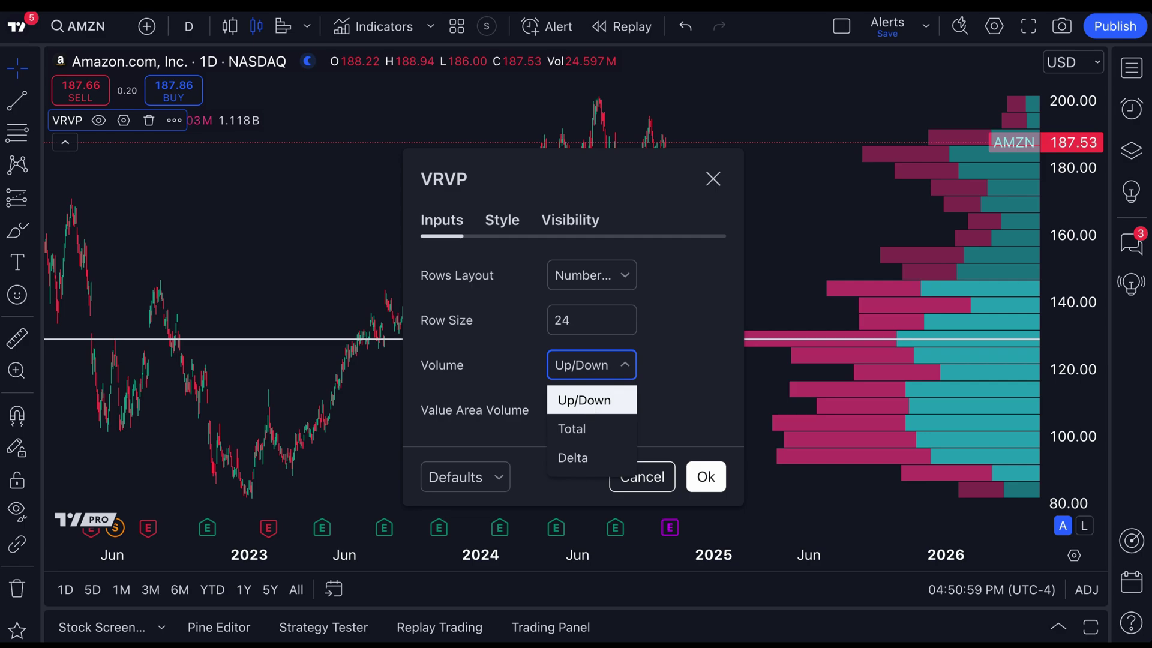
click(586, 429)
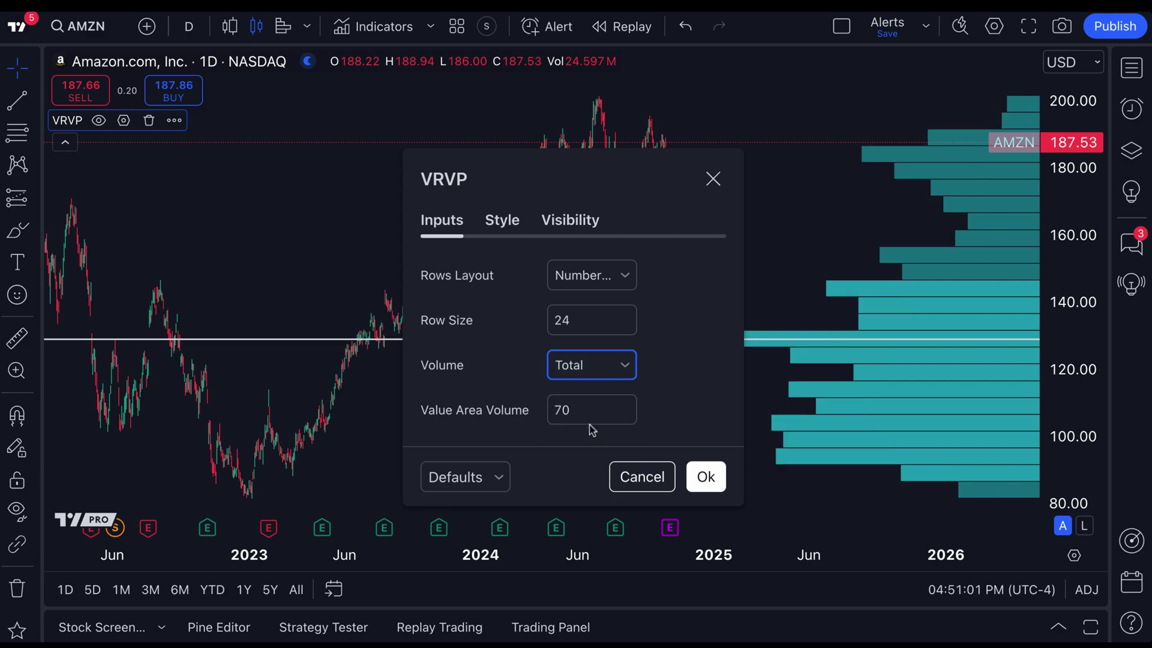
- Set the volume profile's Volume input to Delta and move the settings dialog clear of the profile rows
click(605, 367)
click(603, 456)
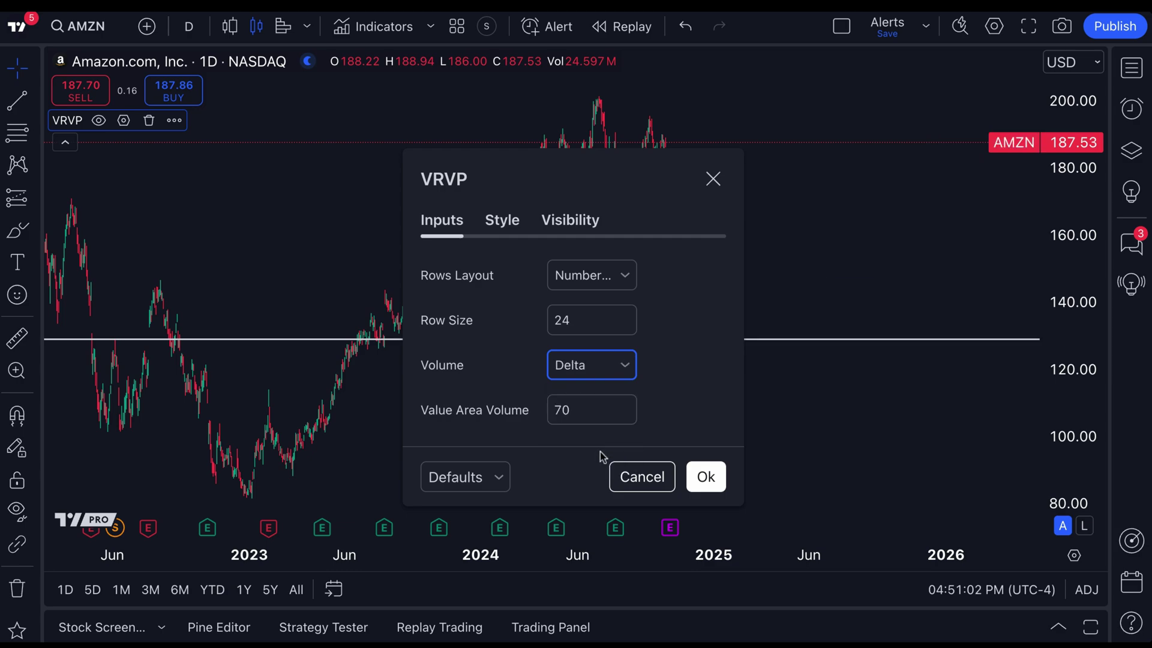
drag(642, 185, 432, 149)
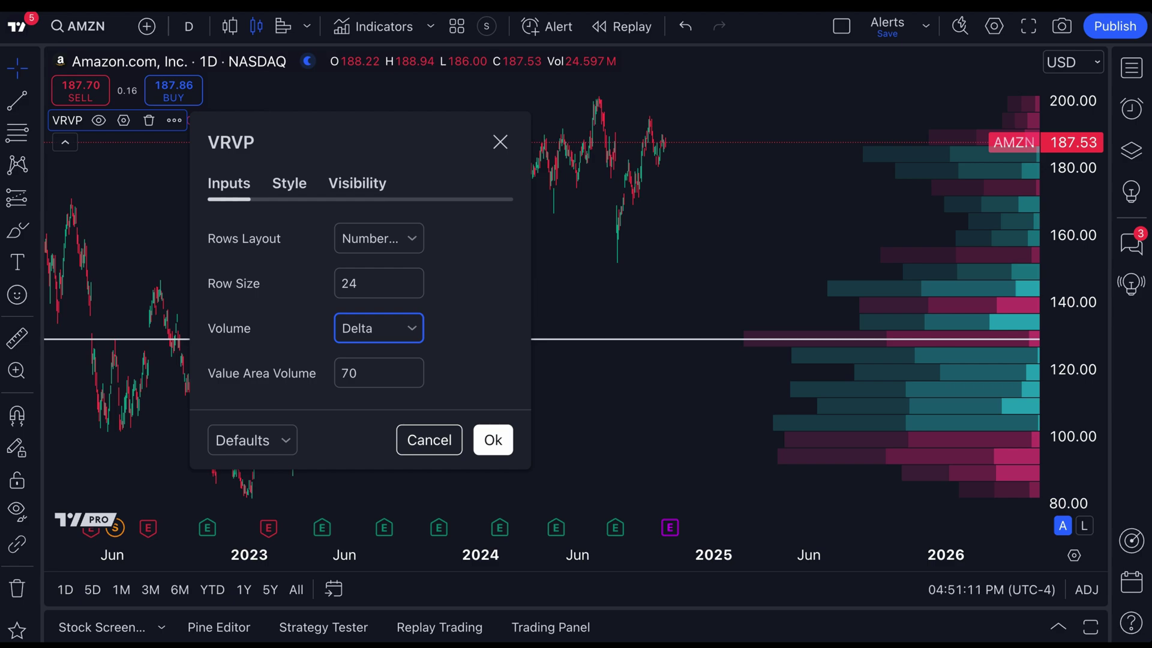
- Toggle the Values labels in the volume profile's style settings, leaving them enabled
click(289, 183)
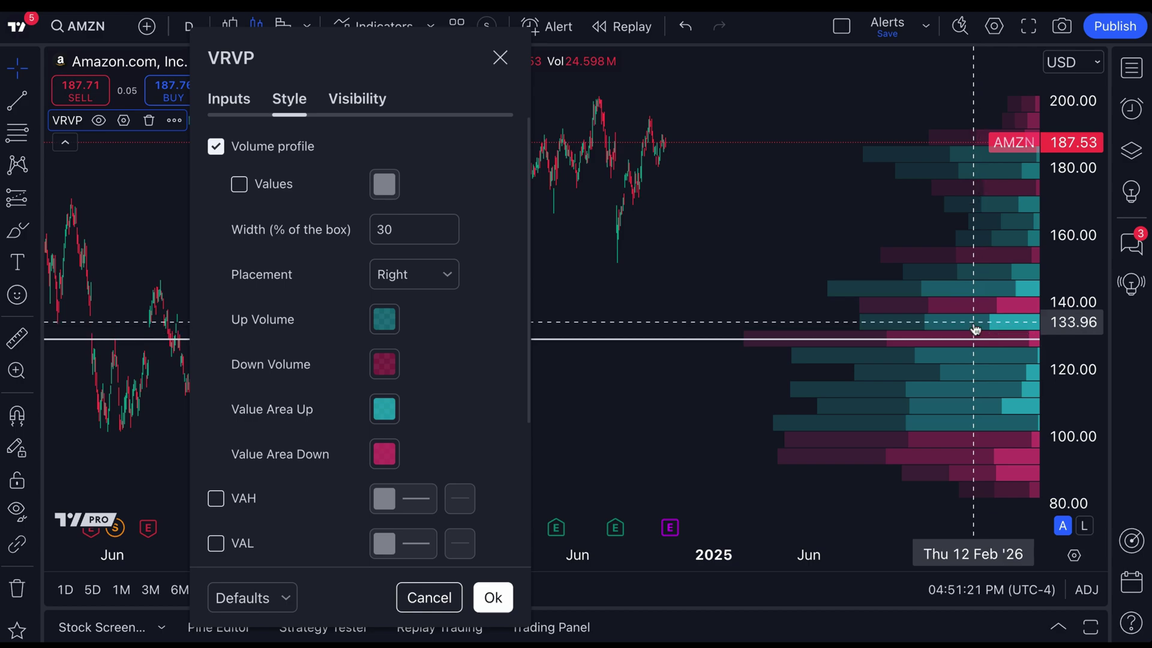
click(270, 186)
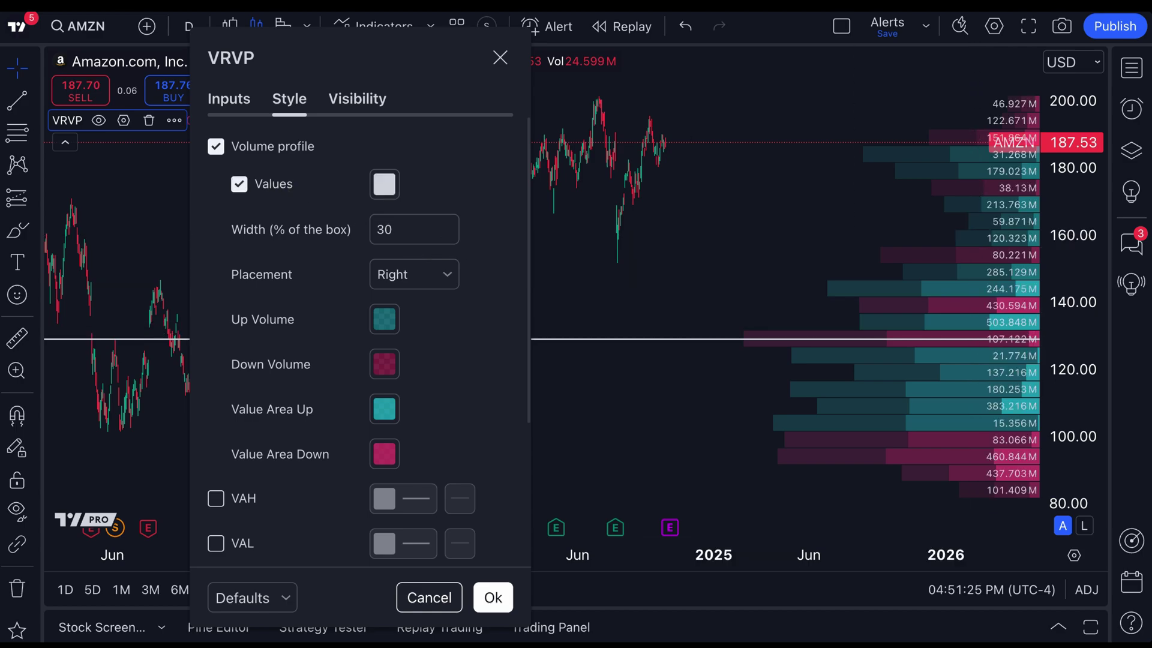
click(270, 186)
click(238, 104)
click(302, 107)
click(270, 185)
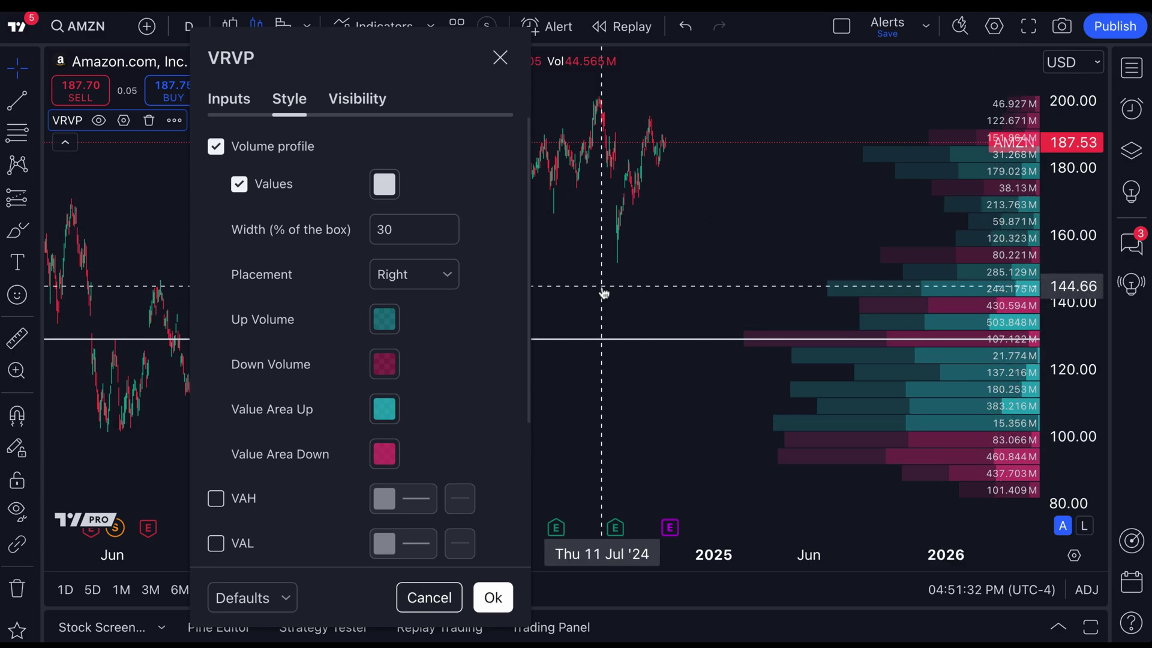
- Change the volume profile's Volume input to Up/Down, check the row values, and reopen its style settings
click(235, 115)
click(363, 245)
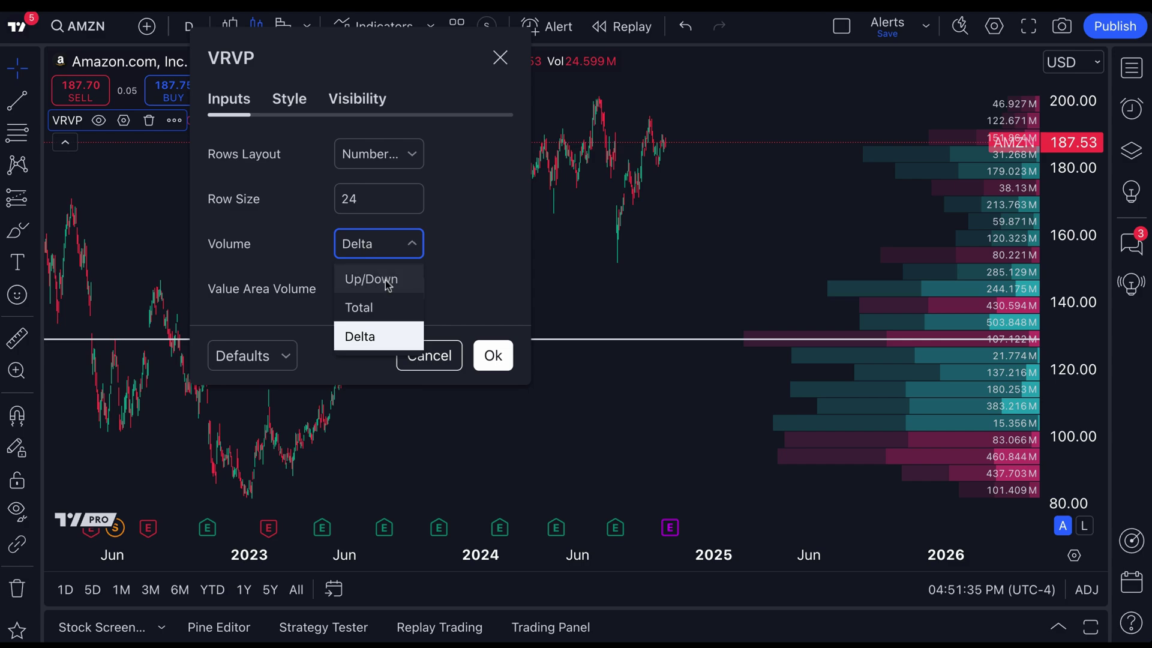
click(372, 277)
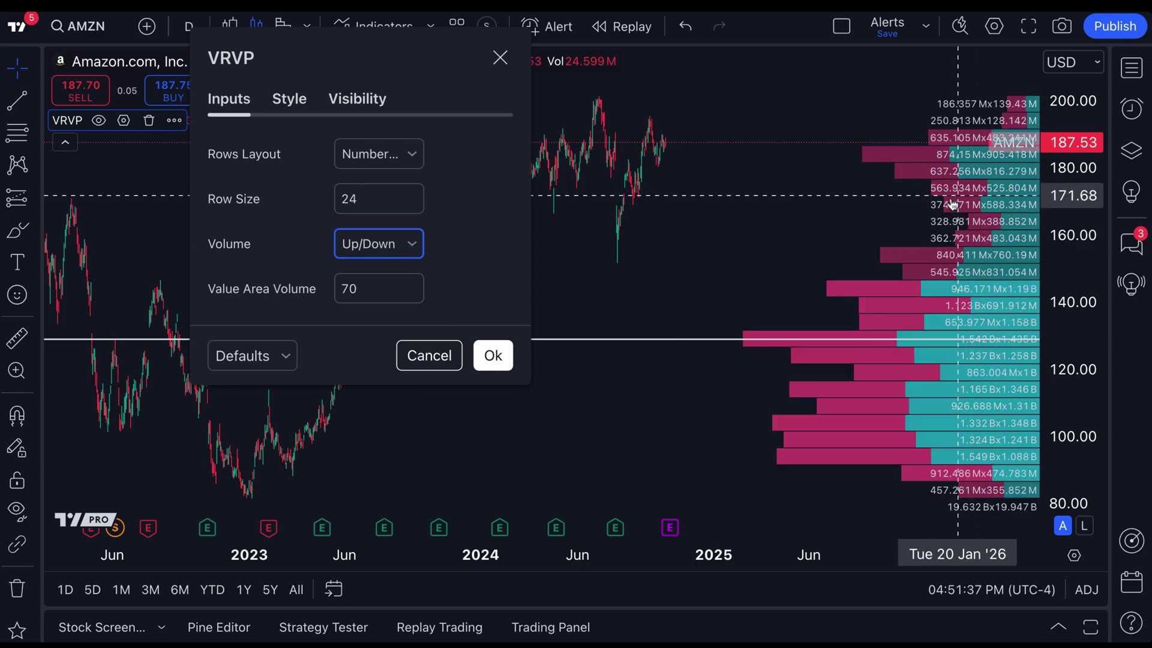
scroll(916, 216, up, 3)
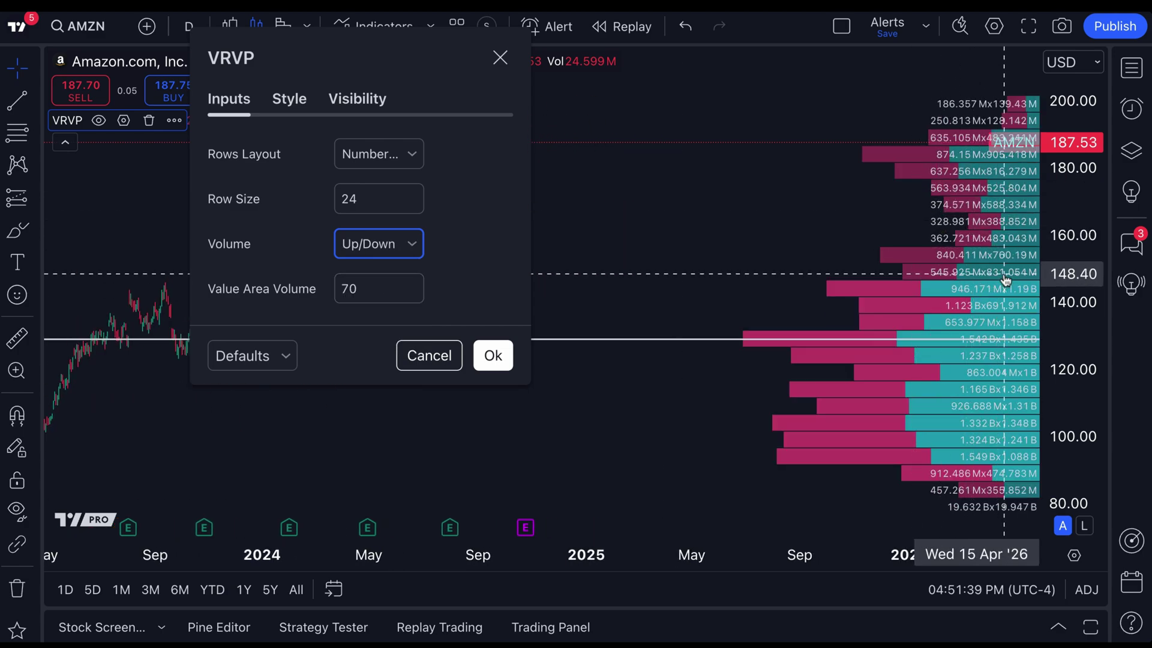
click(291, 100)
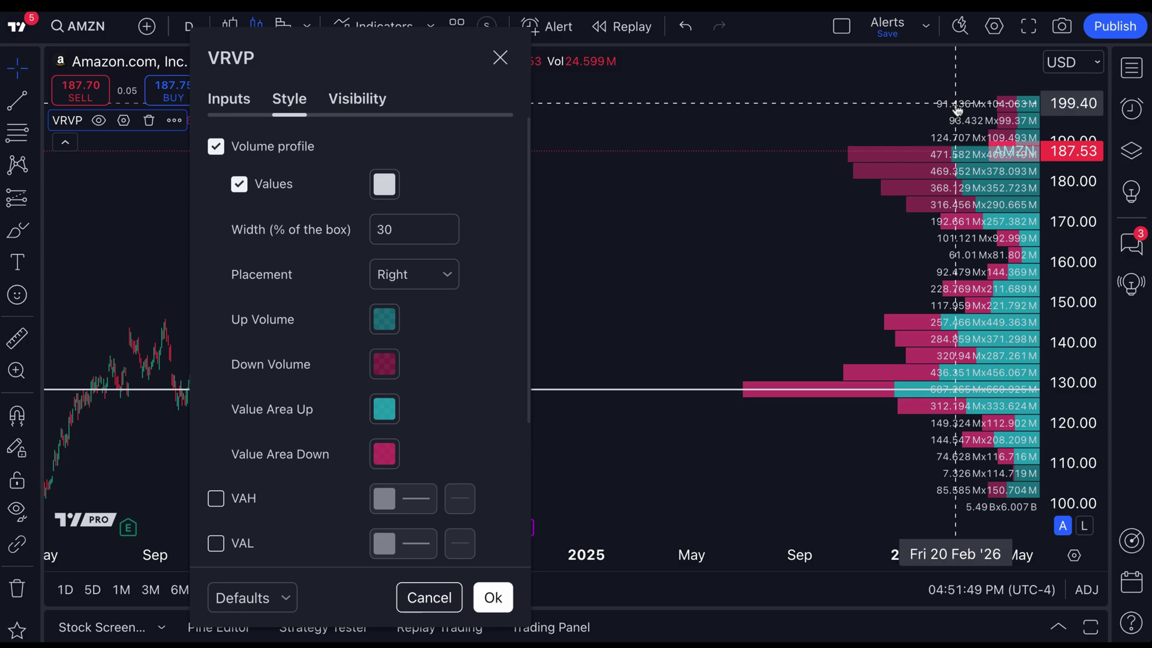
- Switch the Volume input back to Total to show one combined value per row
click(228, 102)
click(384, 244)
click(369, 304)
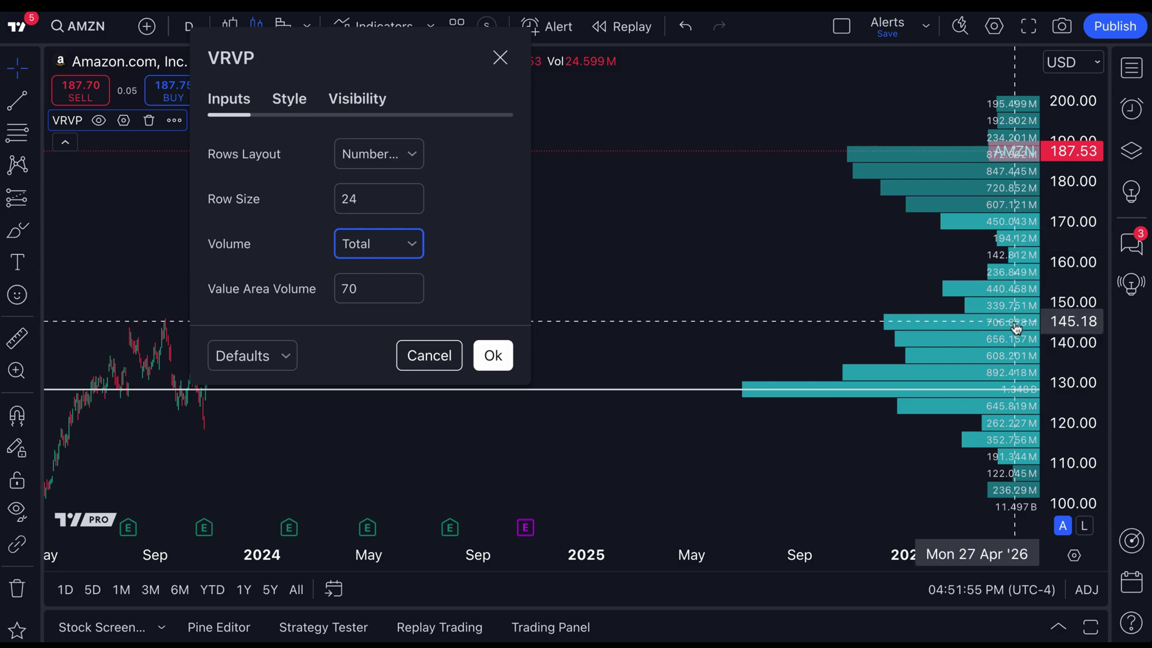
- Set the volume profile's Width (% of the box) to 50
click(290, 101)
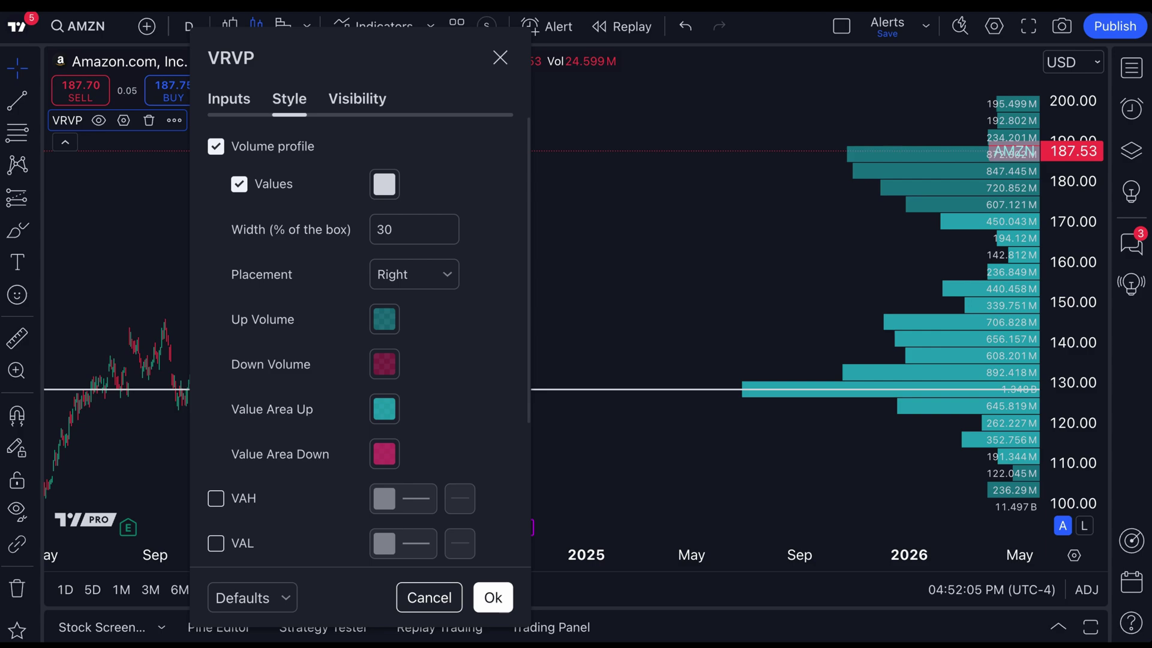
click(376, 232)
double_click(392, 230)
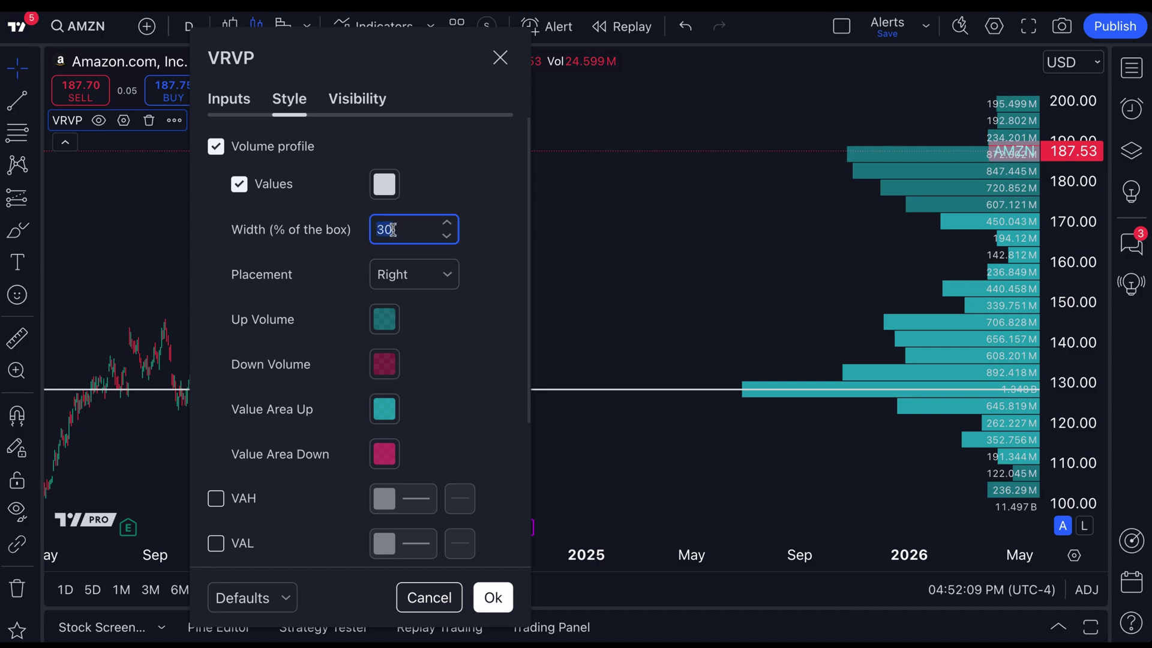
text(50)
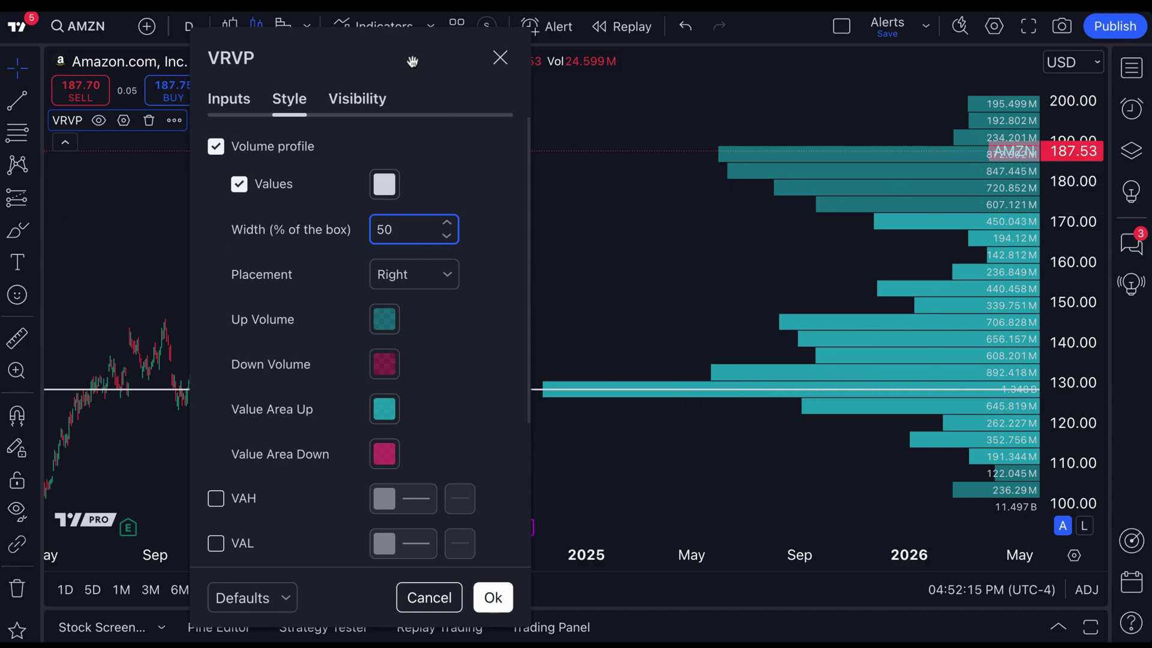
- Move the settings dialog aside, reduce the profile's Width (% of the box) to 20, and close the settings
drag(413, 61, 302, 48)
double_click(287, 220)
text(102)
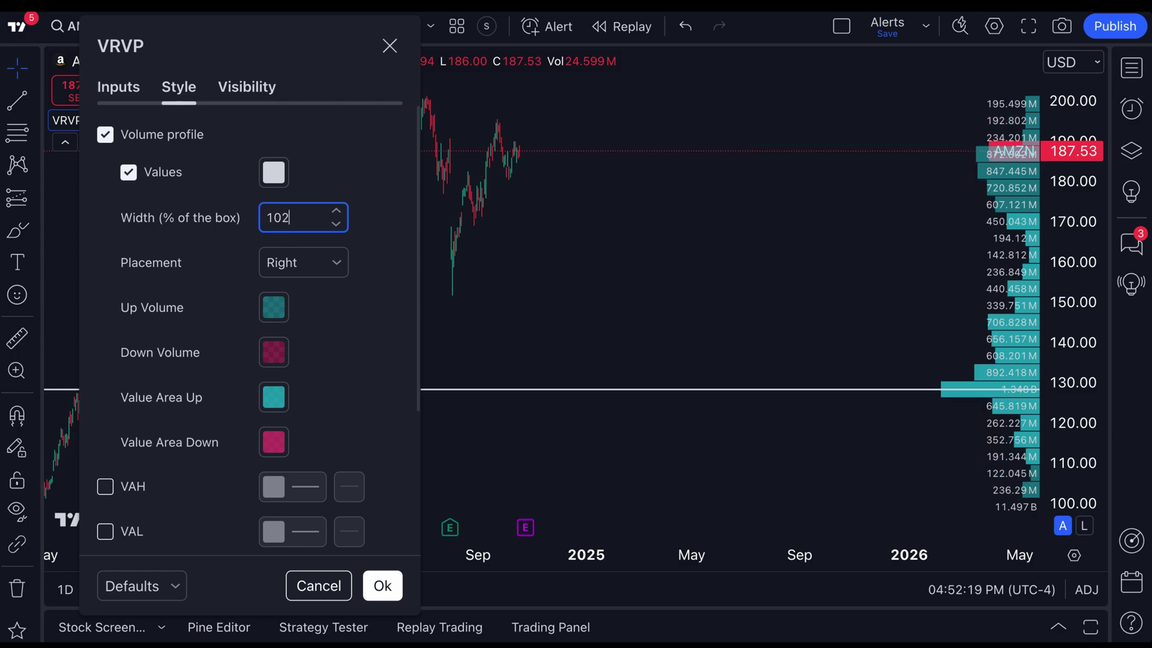
key(ctrl+a)
text(20)
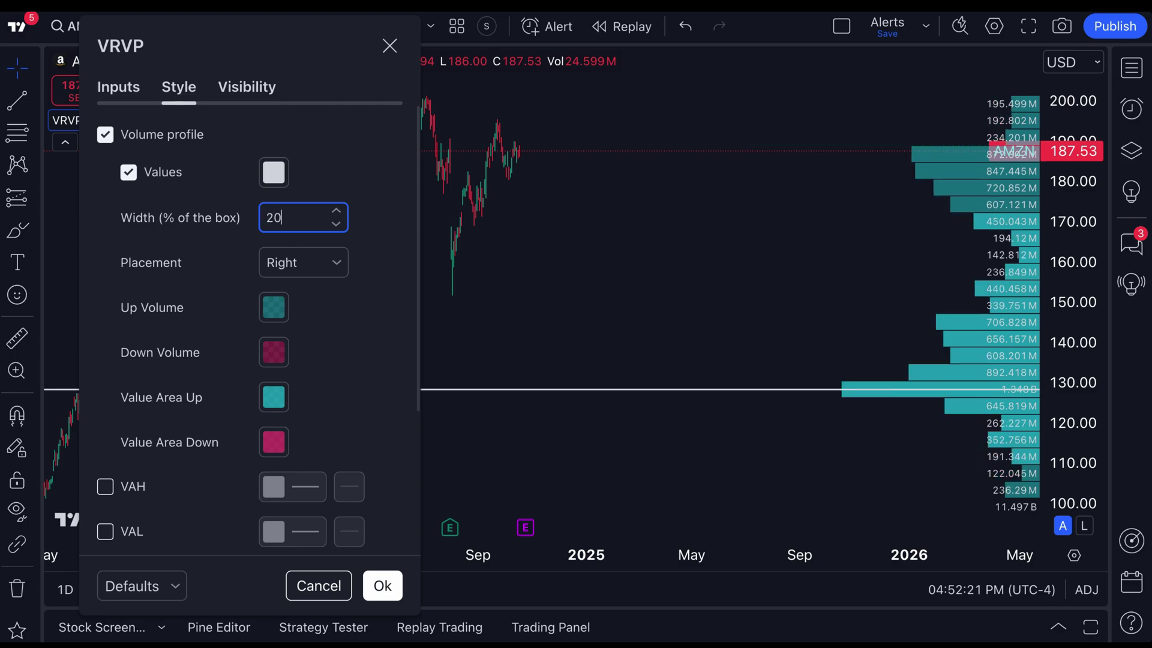
click(389, 45)
- Examine how the profile rows overlap the most recent AMZN candles at closer visible ranges
scroll(364, 354, up, 4)
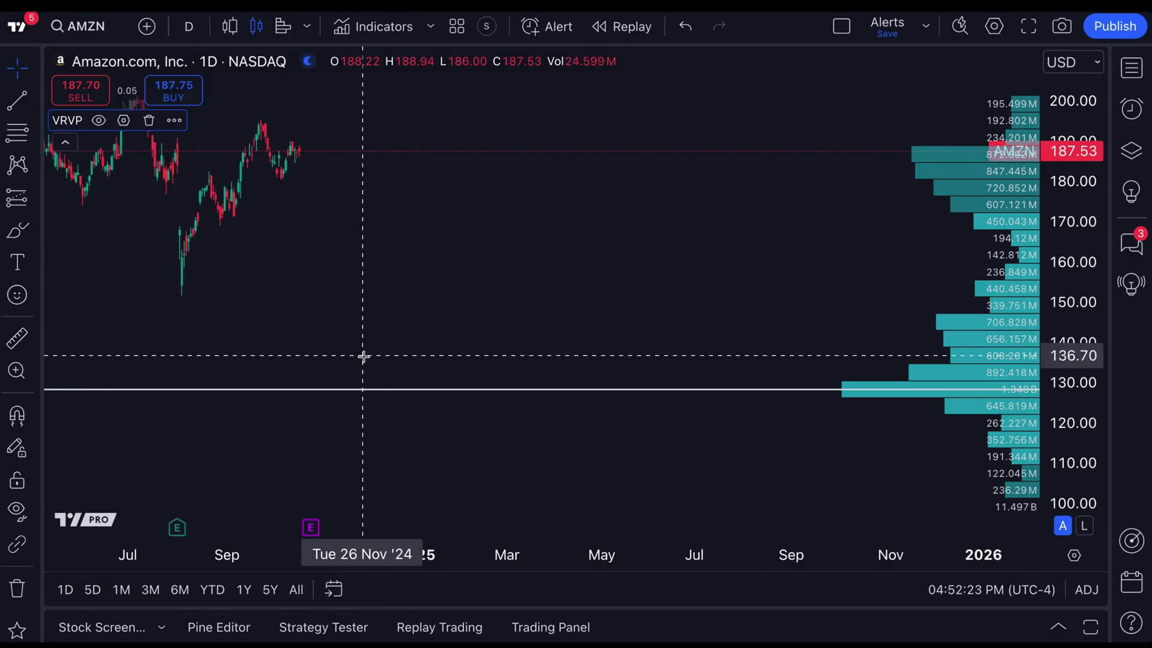
drag(365, 355, 776, 350)
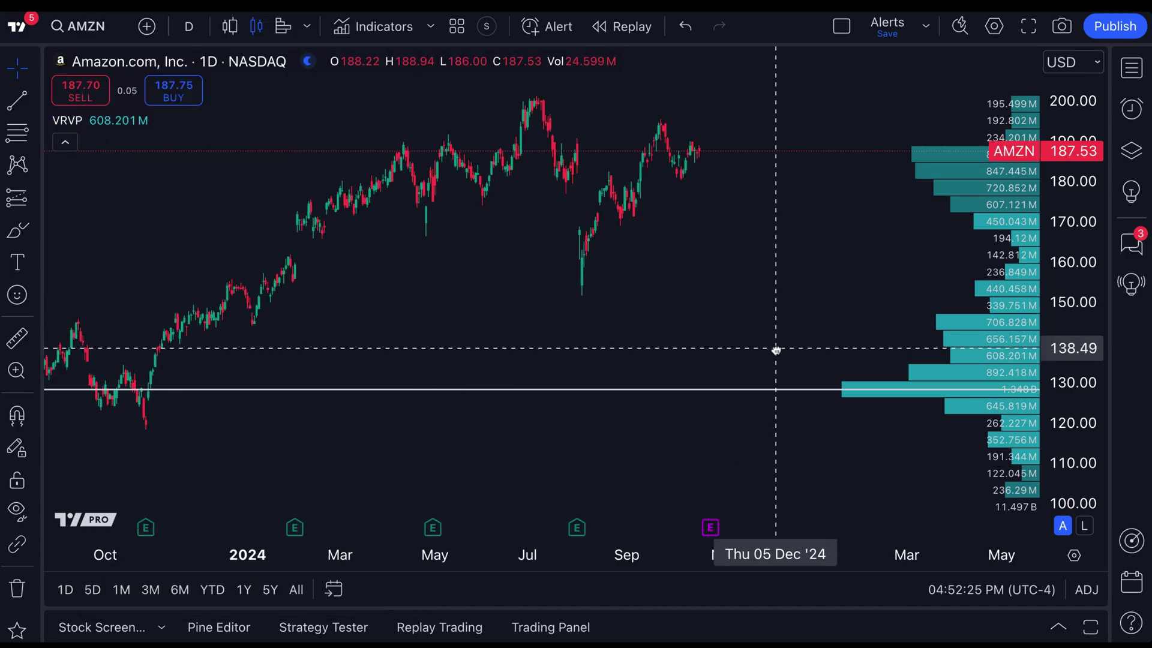
scroll(774, 348, up, 2)
scroll(750, 345, left, 4)
drag(738, 343, 755, 346)
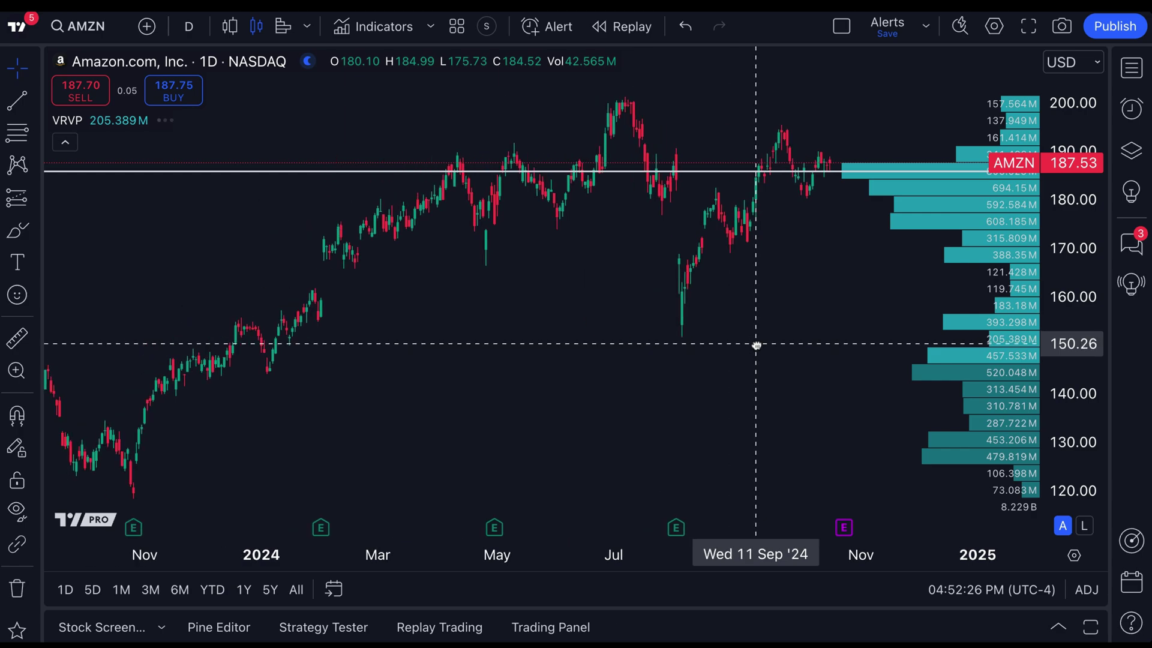
scroll(755, 346, up, 6)
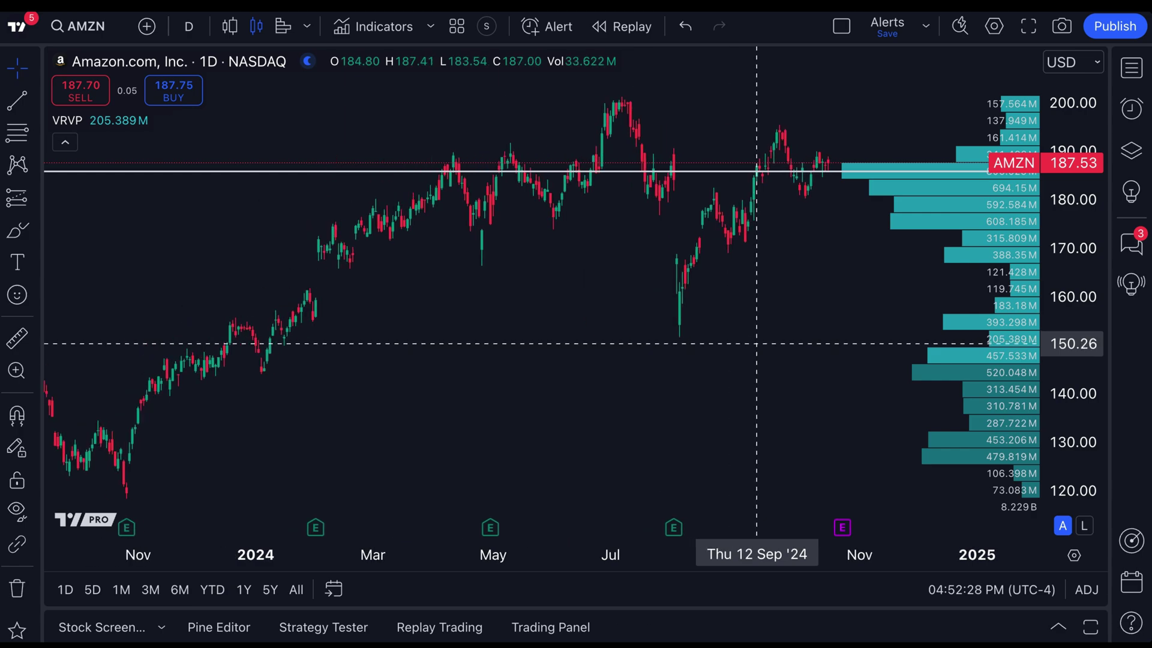
drag(756, 349, 890, 367)
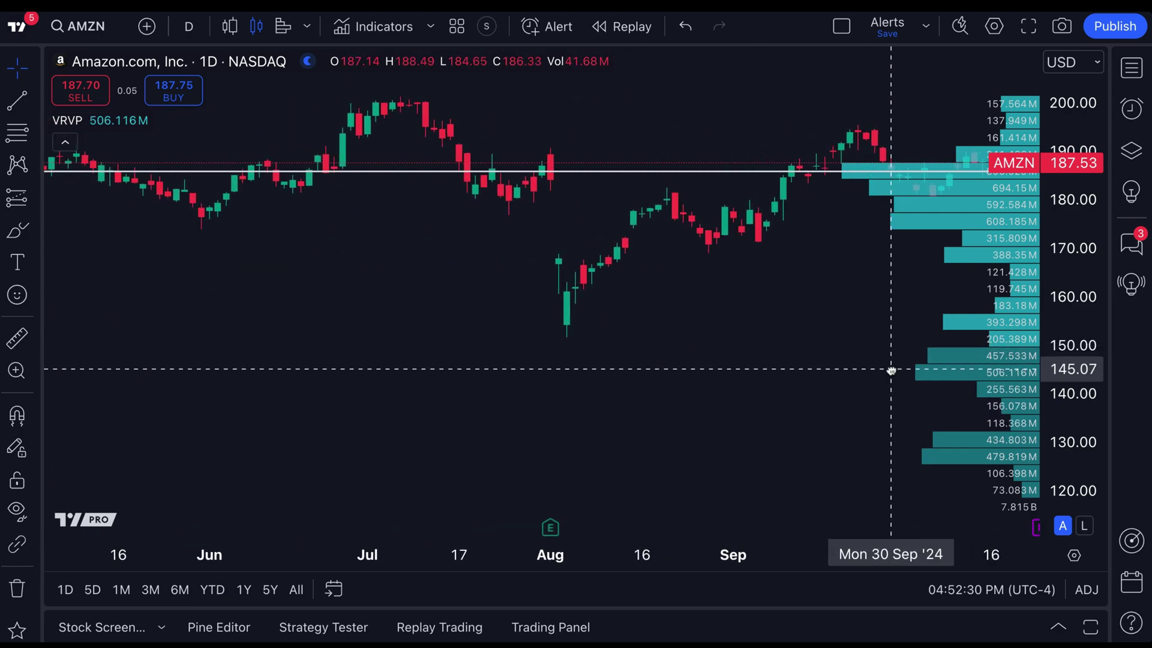
- Reopen the volume profile's settings, set its Width (% of the box) to 5, and accept the change
double_click(951, 186)
click(619, 229)
key(BackSpace)
key(BackSpace)
text(5)
click(723, 257)
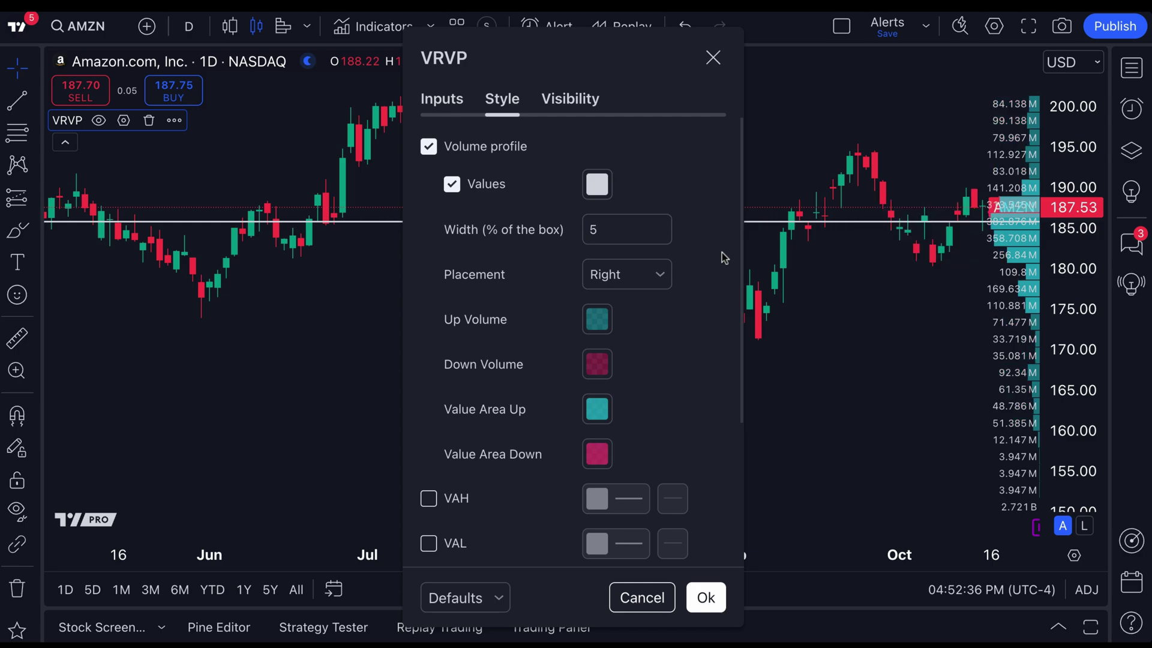
click(703, 597)
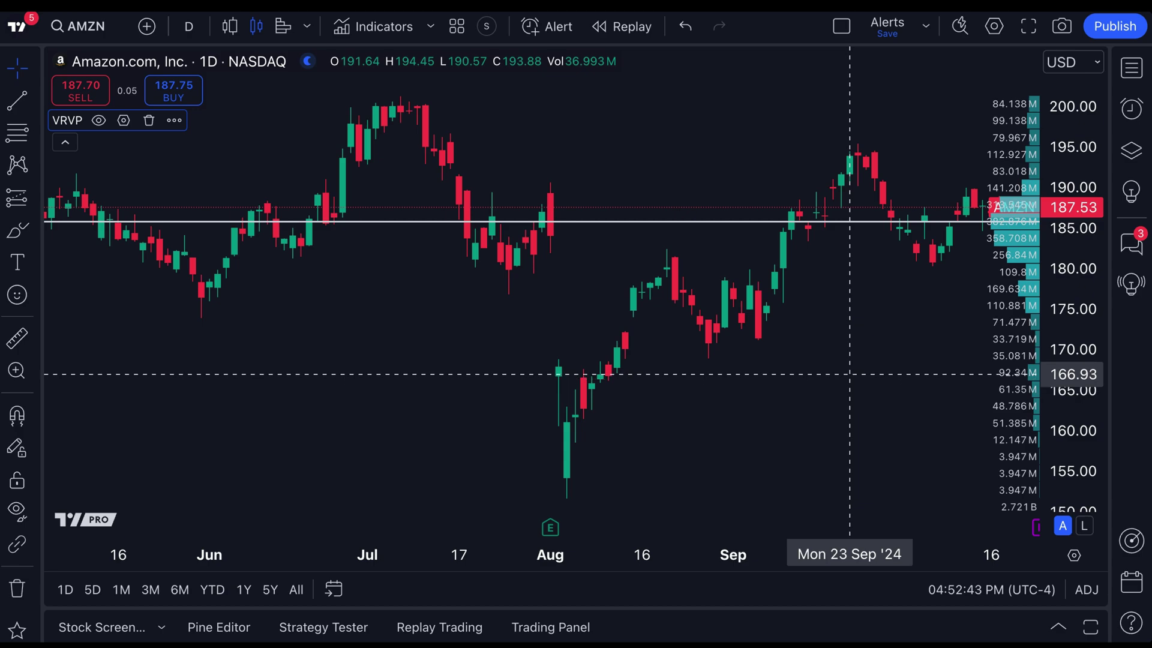
- Switch the volume profile's Placement to Left, and restore it to Right
double_click(990, 231)
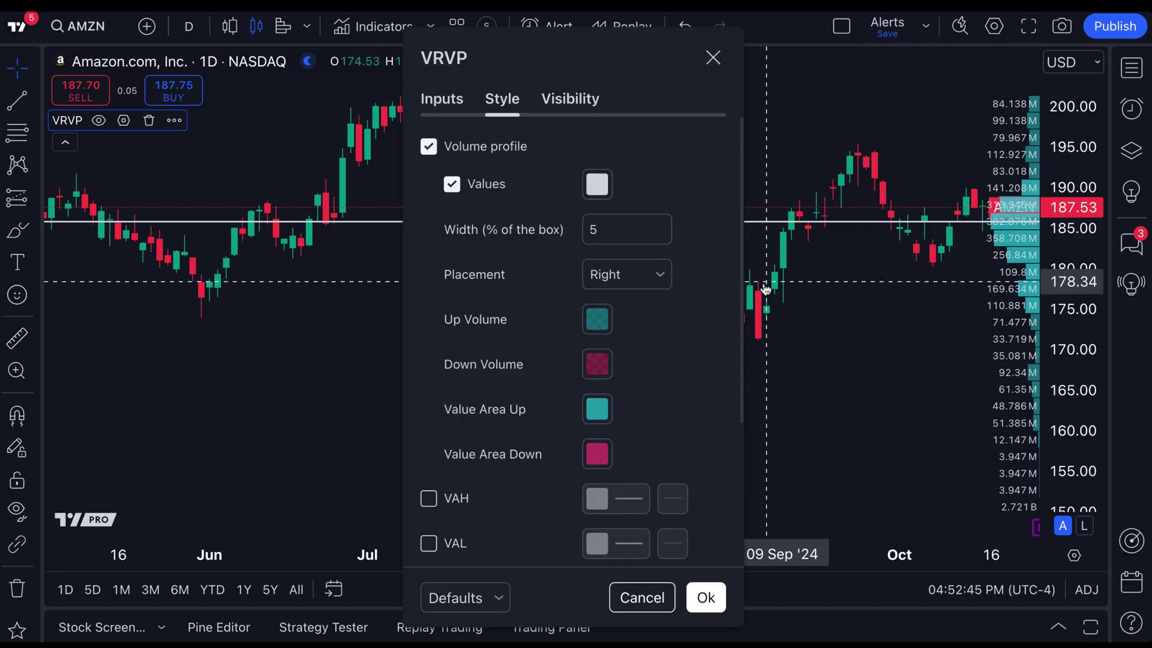
click(660, 274)
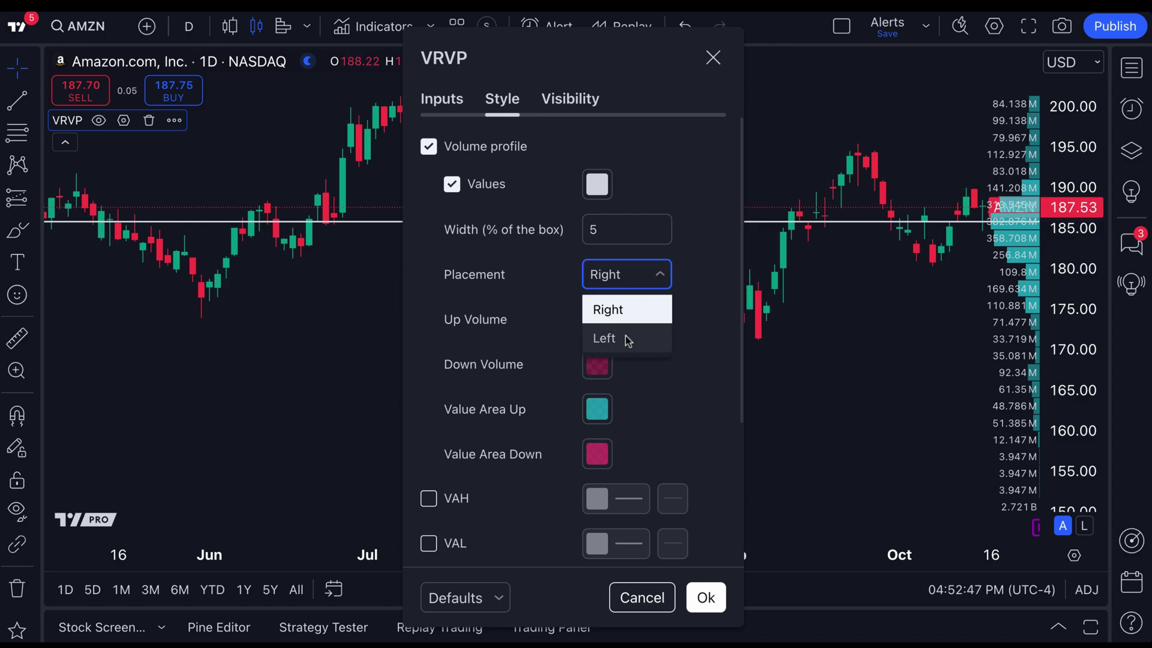
click(627, 341)
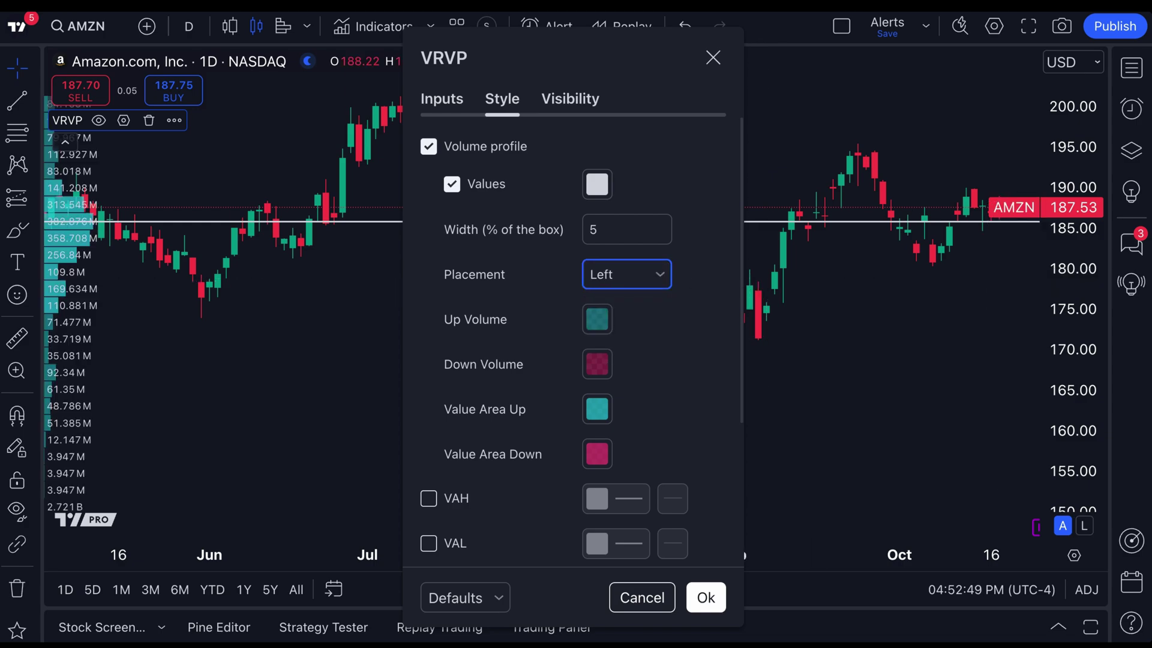
click(630, 274)
click(628, 313)
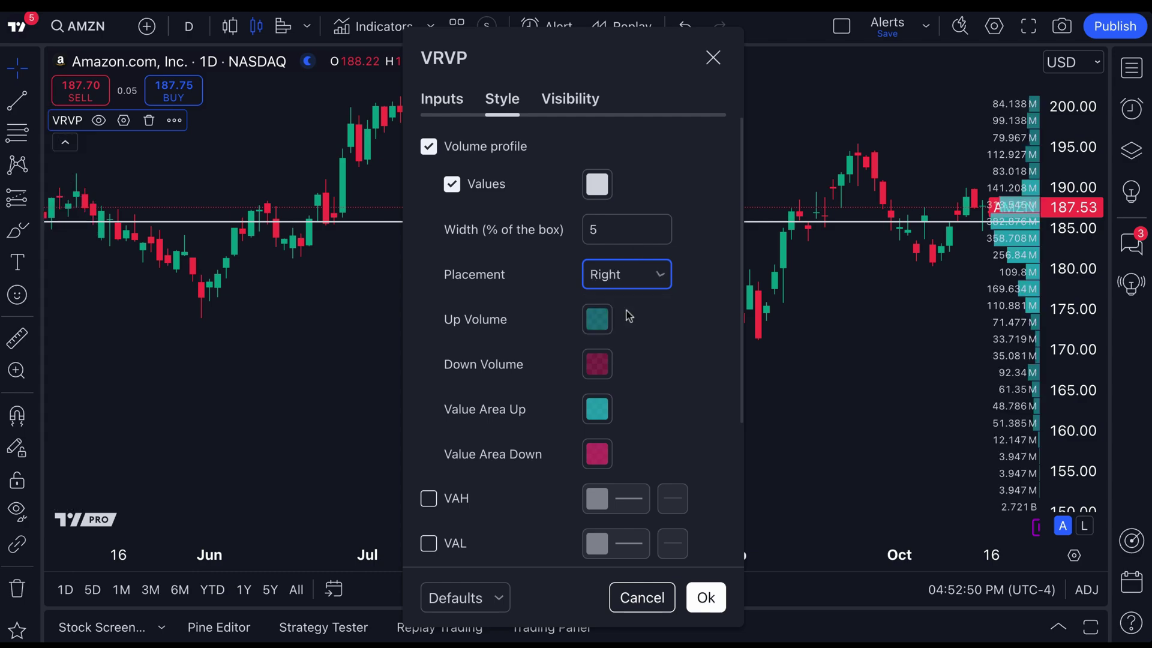
- Inspect the colour choices for Up Volume, Down Volume and Value Area Up
click(597, 321)
click(596, 364)
click(664, 346)
click(596, 410)
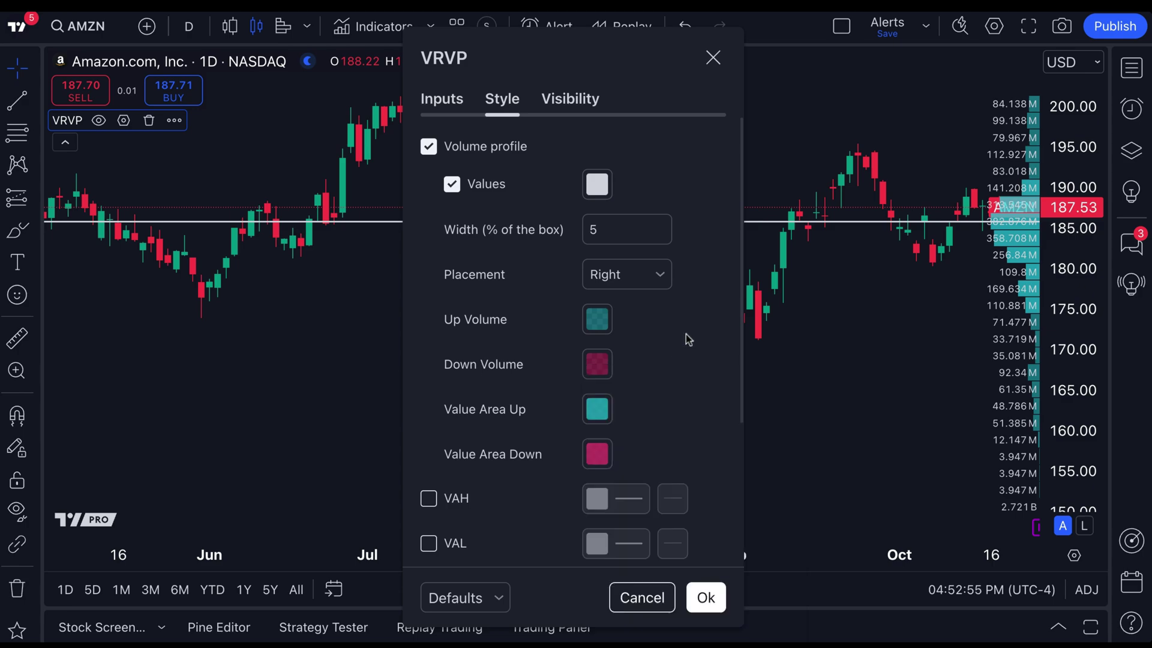
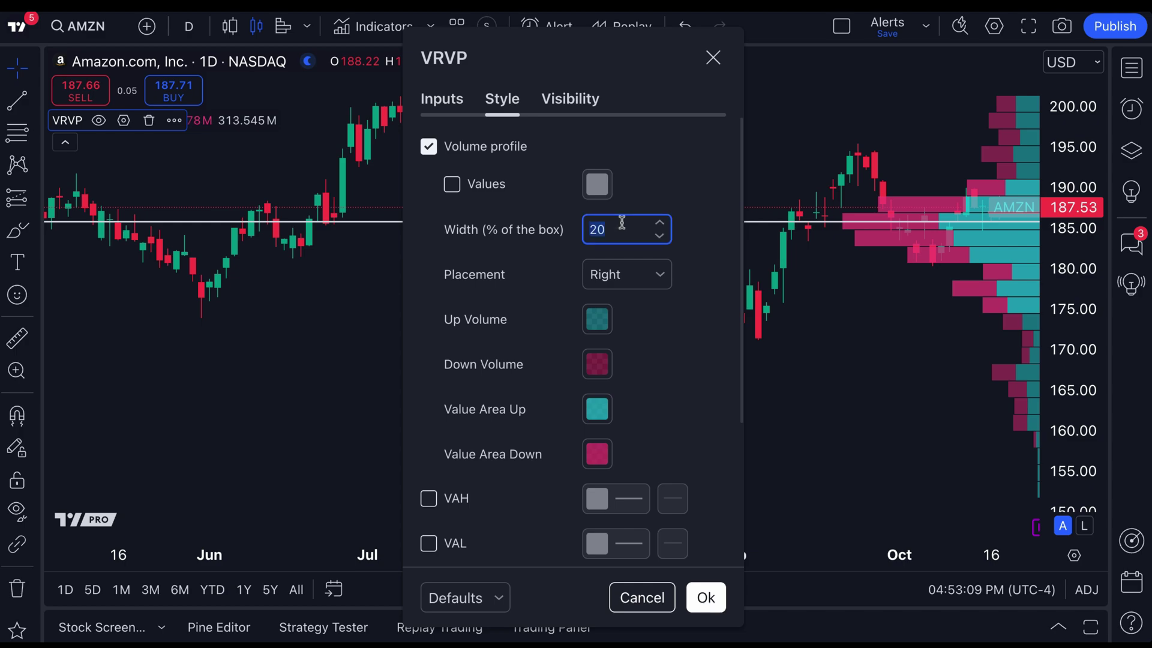
- Set the profile's Width (% of the box) to 30 and move the settings dialog away from the rows
text(30)
click(689, 168)
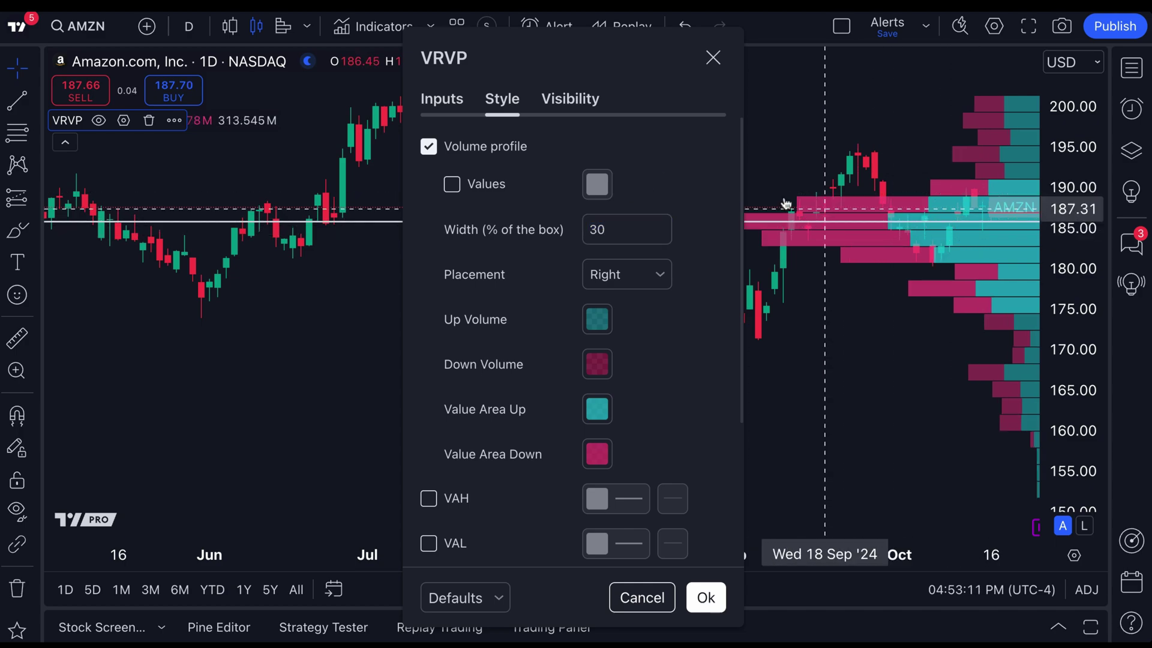
drag(651, 76, 370, 48)
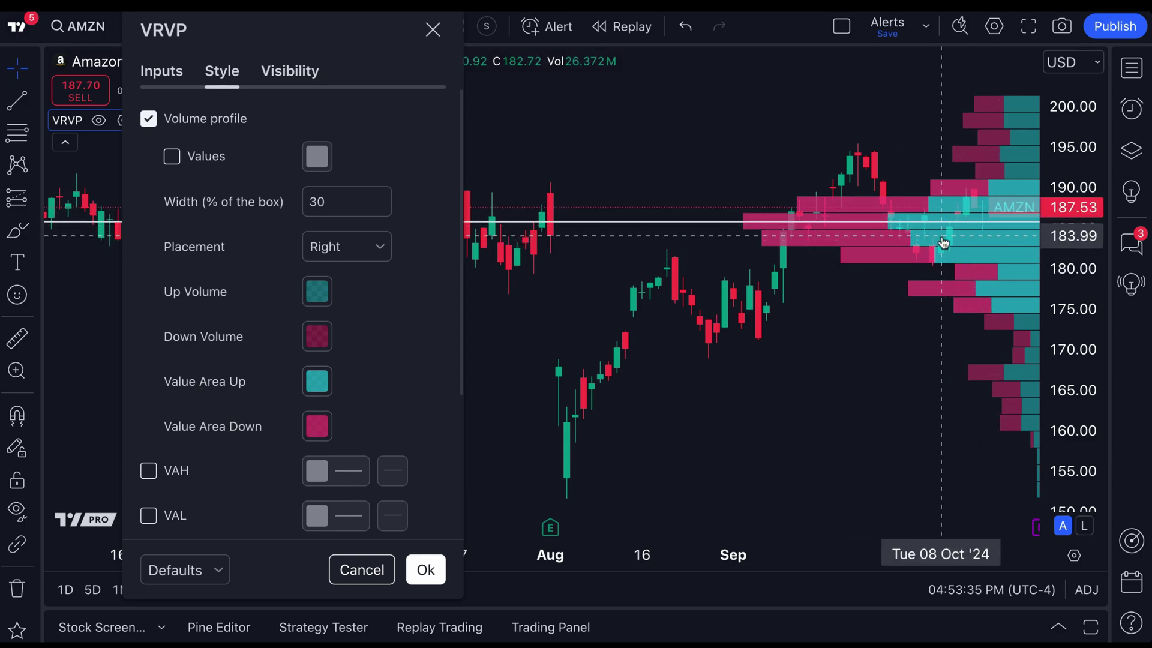
- Review the remaining style settings and the Value Area Volume input of the volume profile
scroll(472, 360, down, 3)
scroll(393, 318, down, 5)
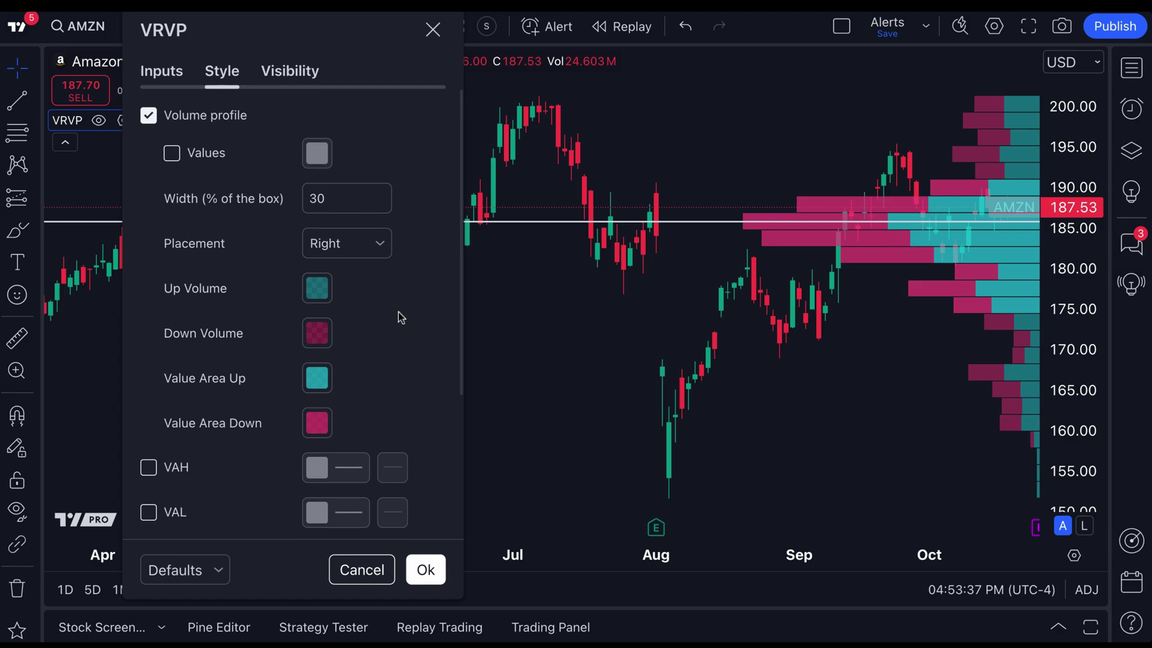
scroll(384, 321, up, 8)
click(161, 73)
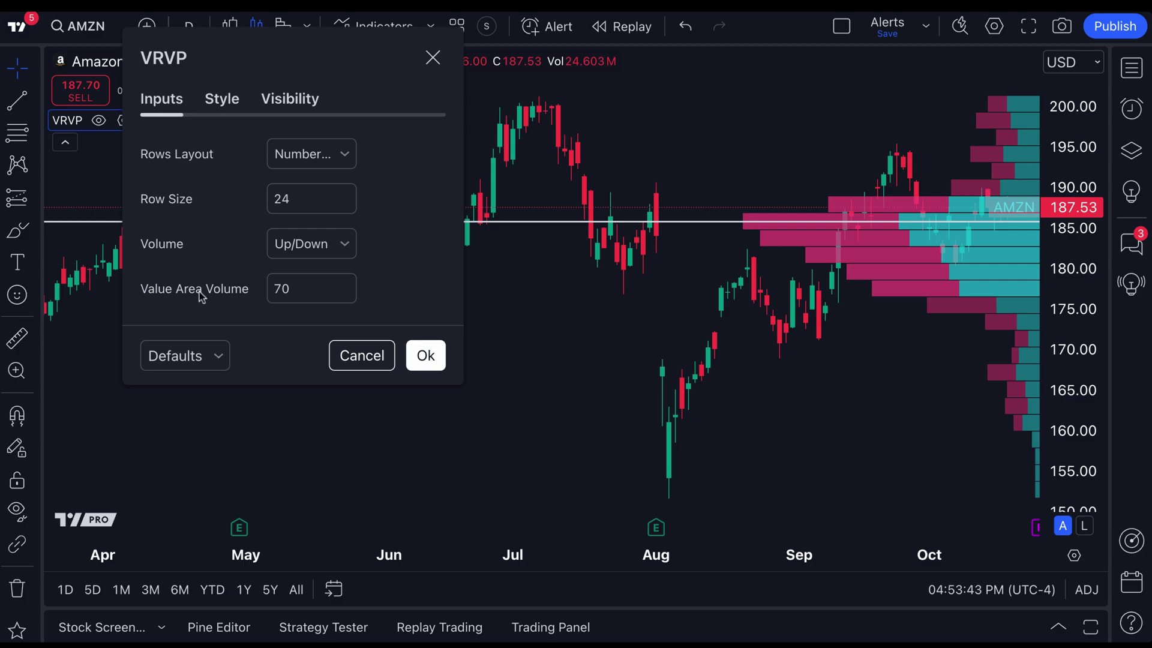
click(322, 291)
double_click(285, 290)
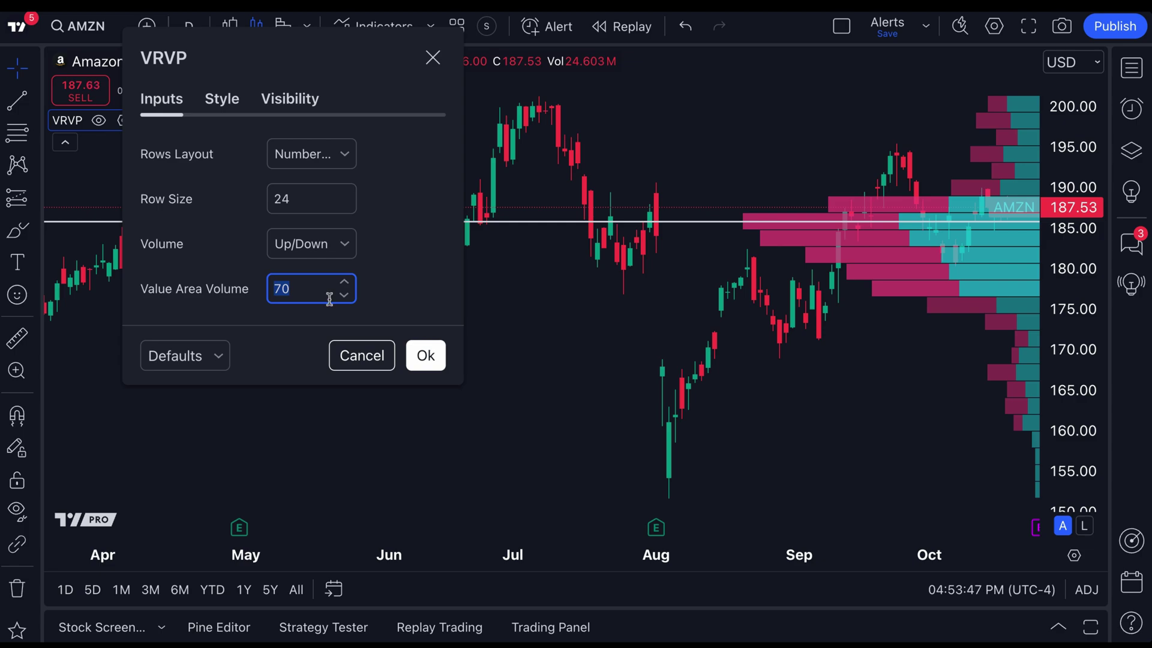
click(298, 292)
- Bracket the brighter value area rows with a Brush stroke, and undo the stroke
drag(827, 437, 519, 418)
mouse_move(852, 191)
mouse_down()
mouse_move(727, 196)
mouse_move(717, 308)
mouse_move(743, 338)
mouse_move(957, 345)
mouse_up()
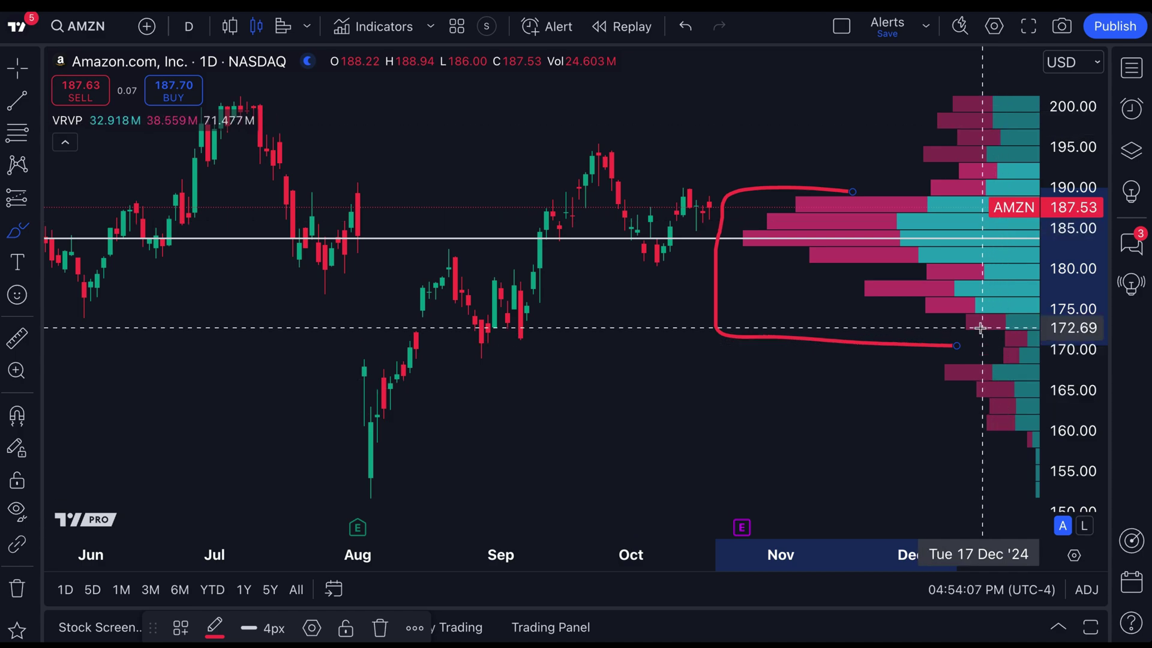
key(ctrl+z)
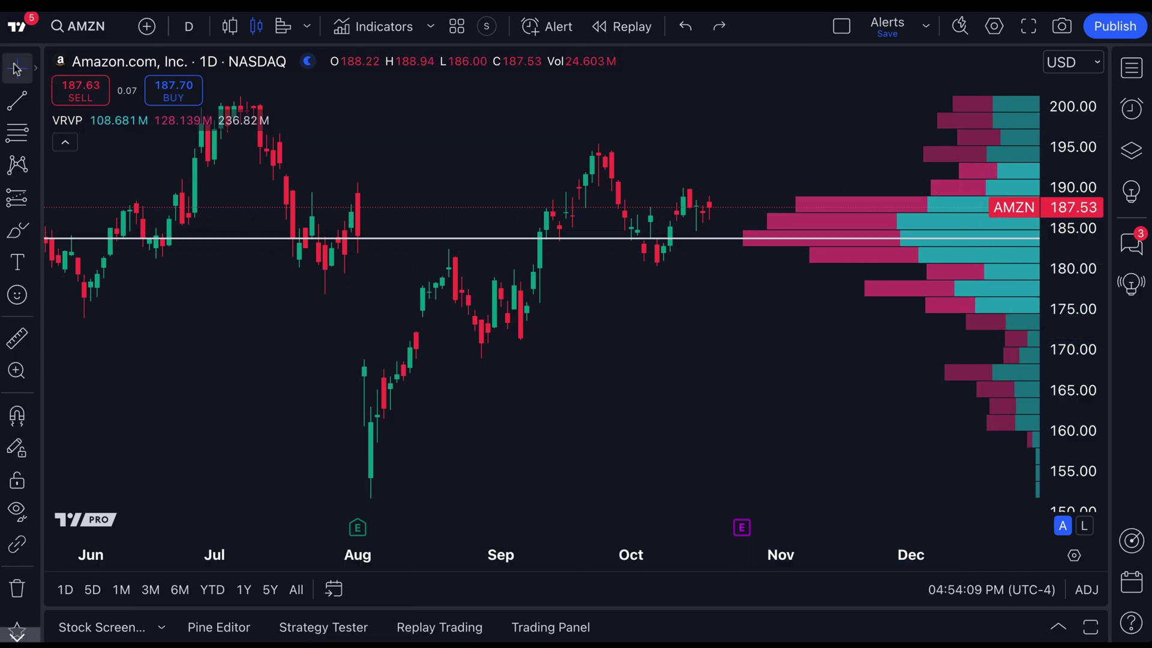
- Set the volume profile's Value Area Volume to 100 and apply the change
double_click(836, 232)
double_click(606, 414)
text(100)
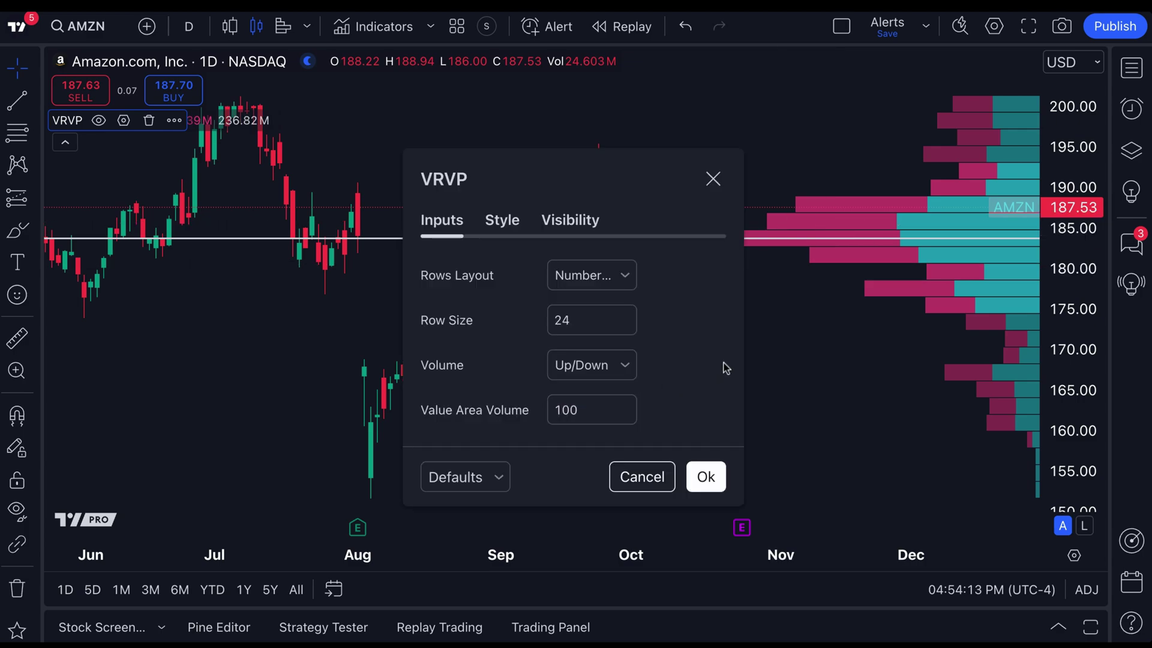
click(707, 477)
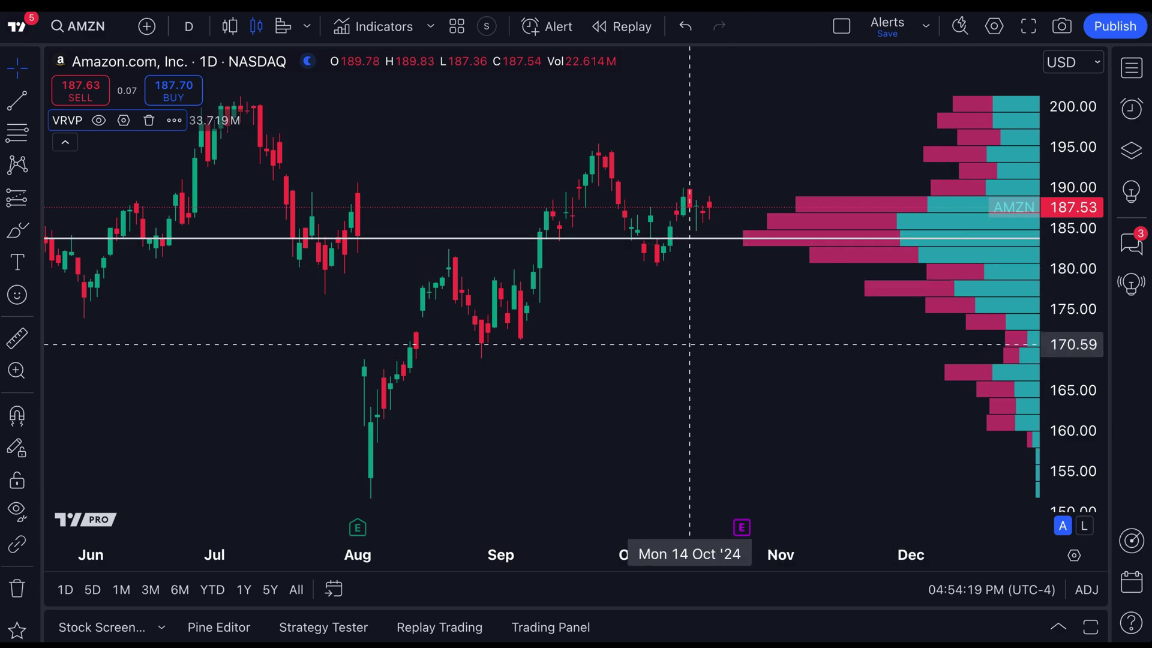
- Move the volume profile's style settings clear of the rows and turn on the VAH and VAL lines
double_click(818, 237)
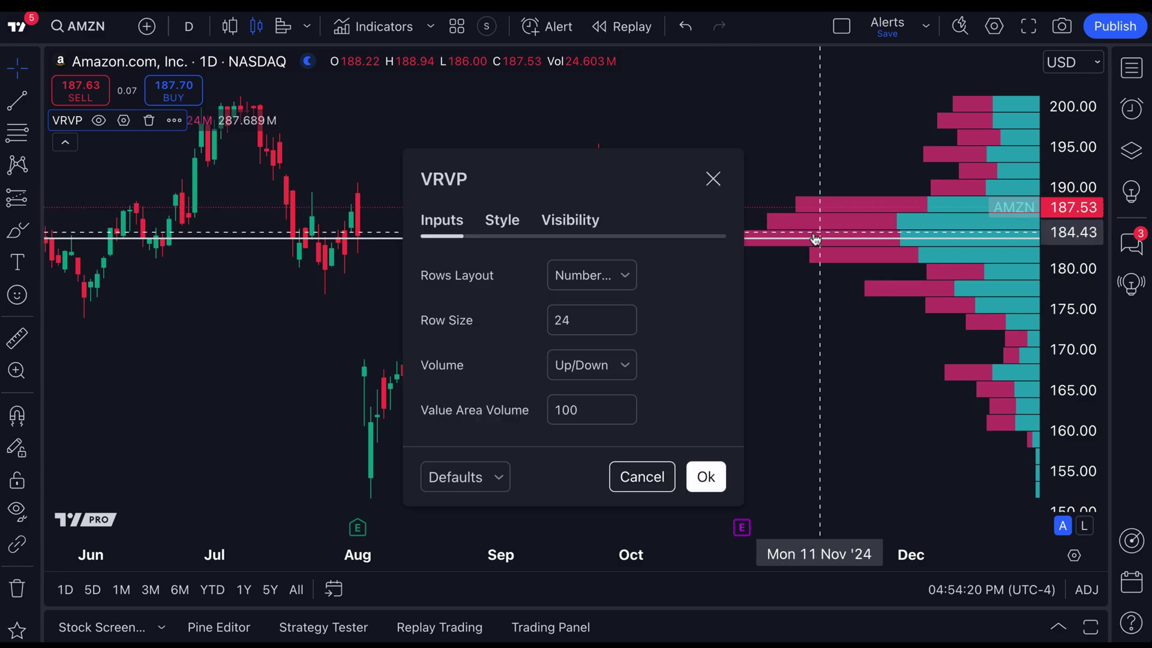
click(517, 225)
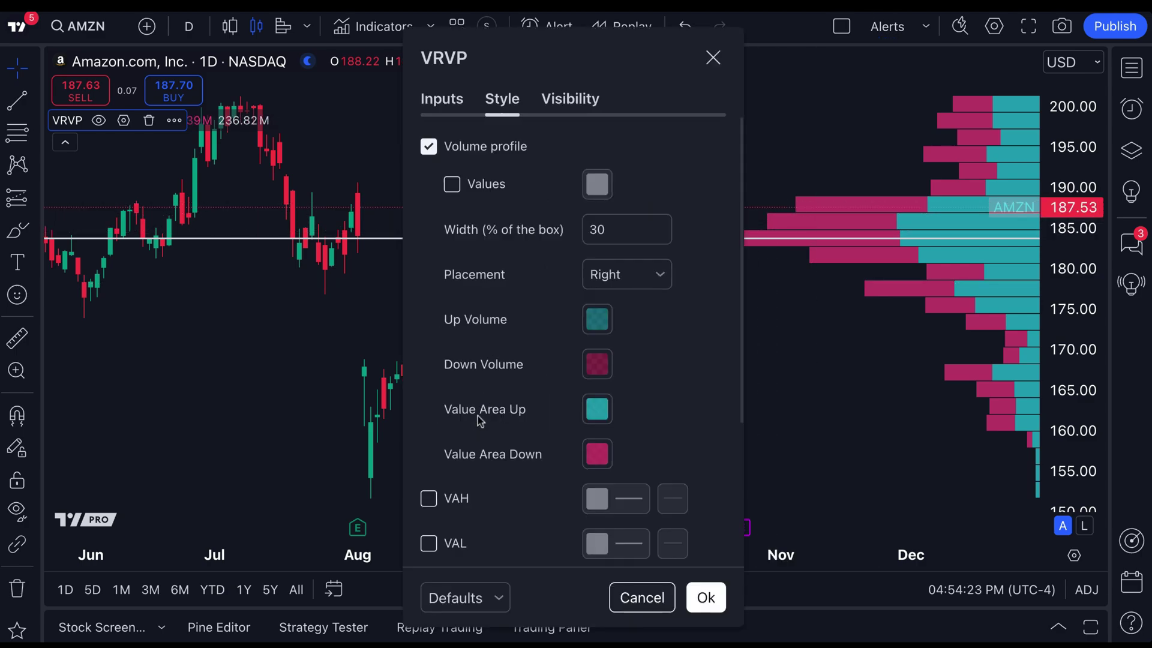
drag(653, 62, 348, 57)
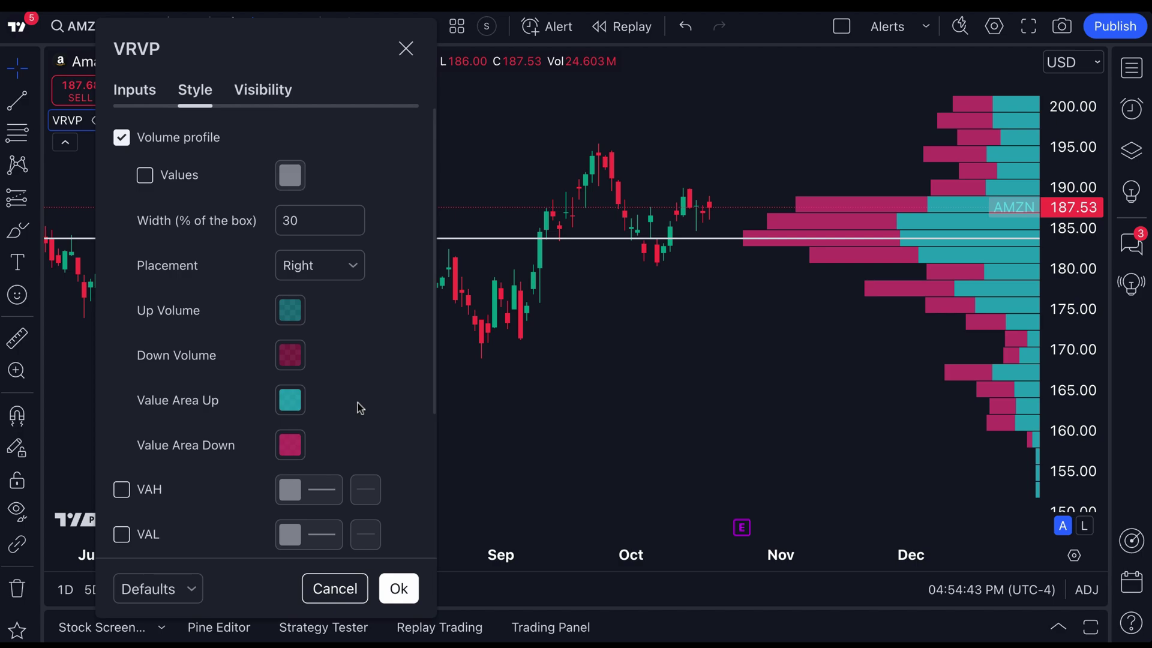
scroll(354, 405, down, 3)
scroll(334, 404, up, 3)
scroll(270, 399, down, 4)
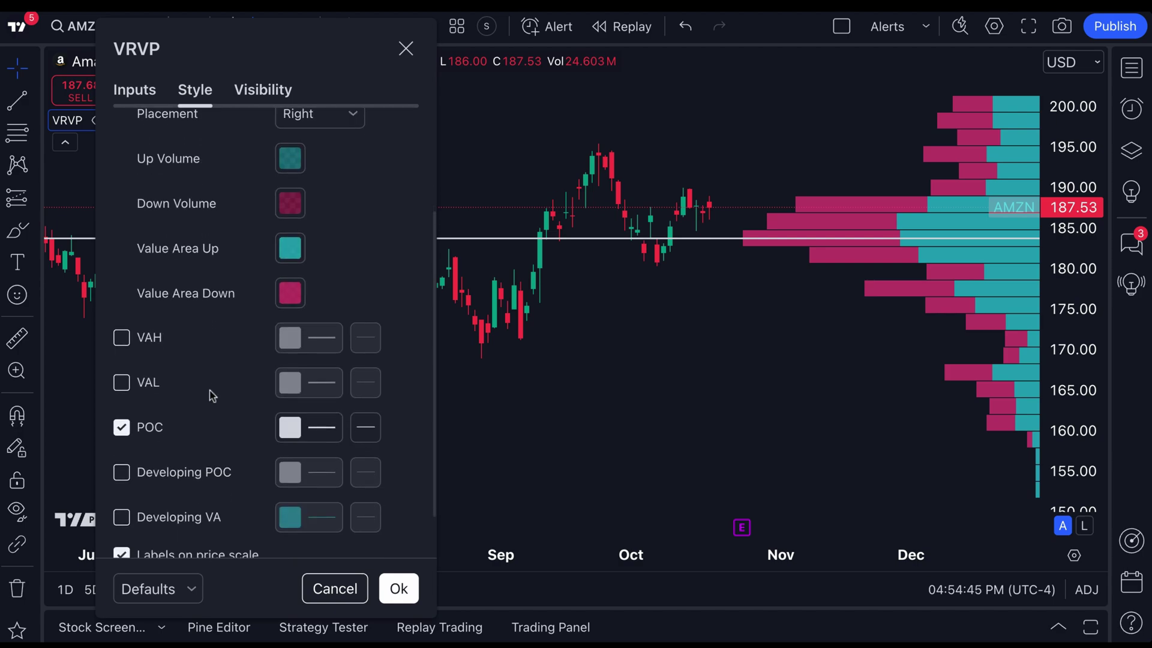
scroll(213, 396, down, 1)
click(124, 286)
click(125, 287)
click(122, 327)
click(122, 327)
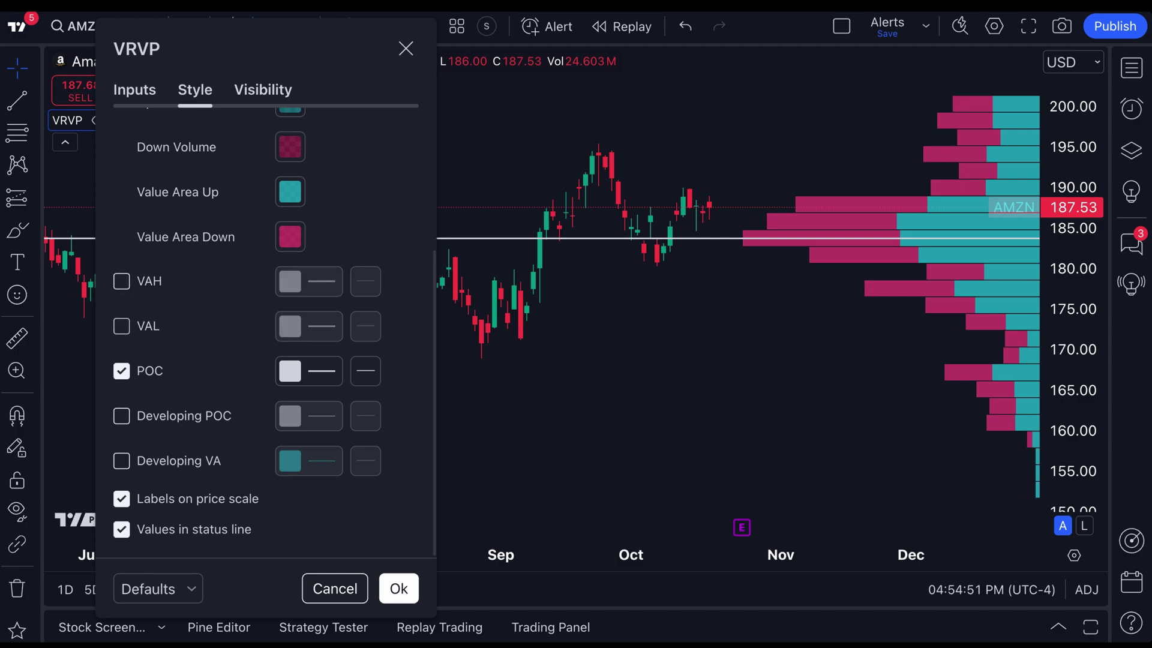
click(127, 285)
click(124, 331)
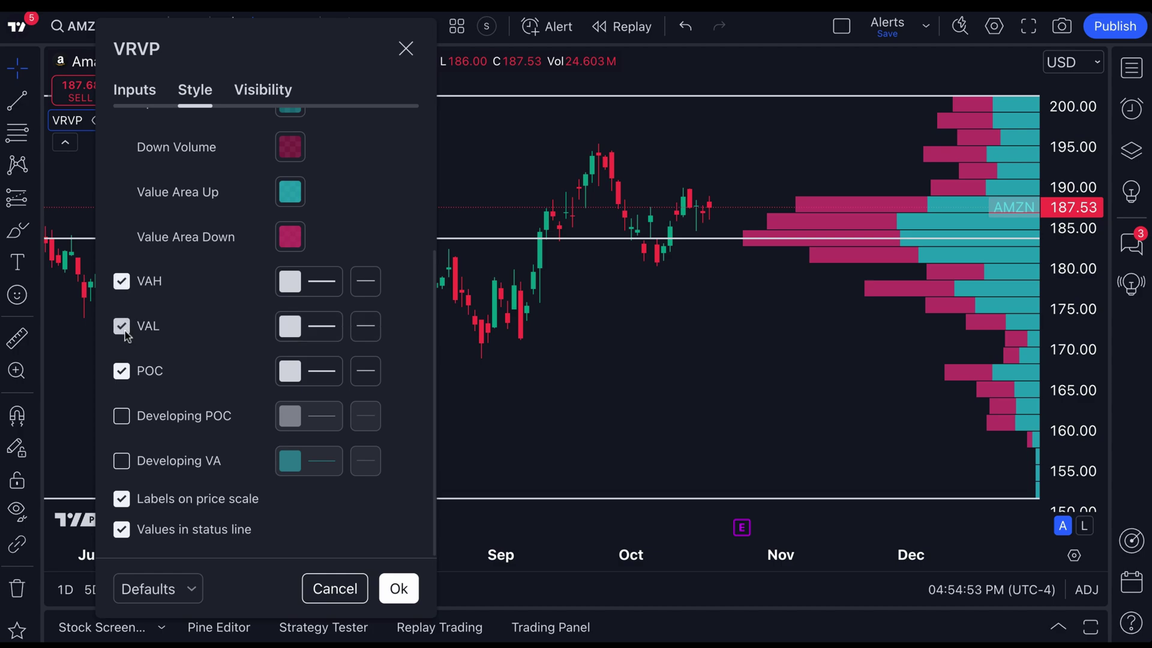
- Set the volume profile's Value Area Volume to 70 and close its settings
click(135, 90)
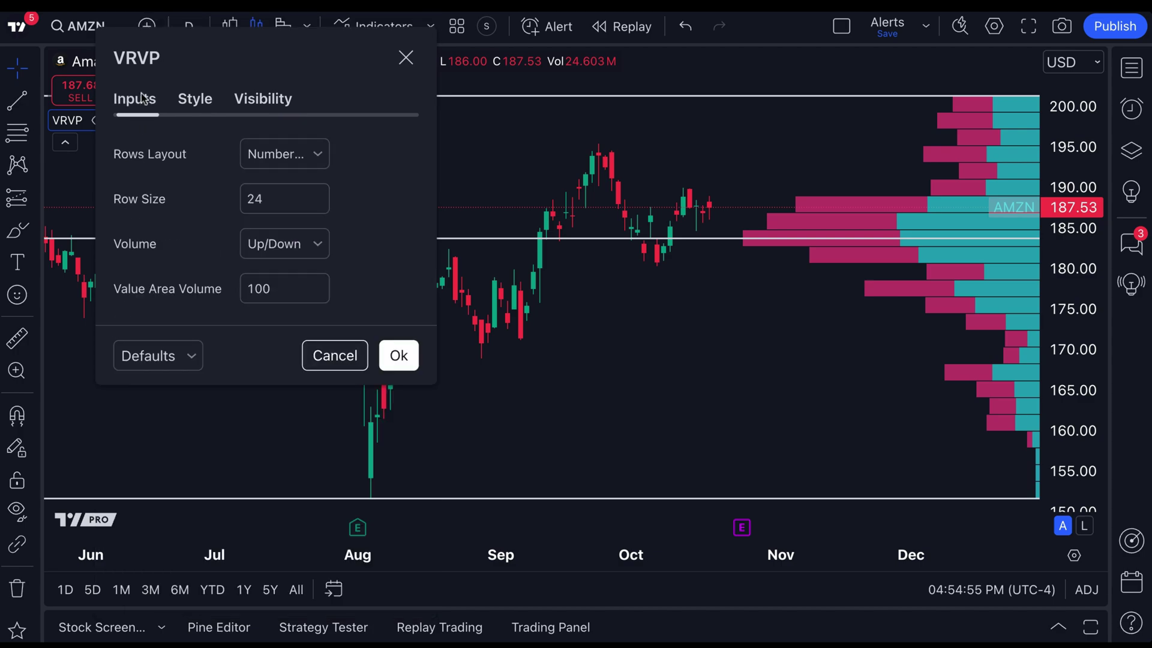
double_click(263, 286)
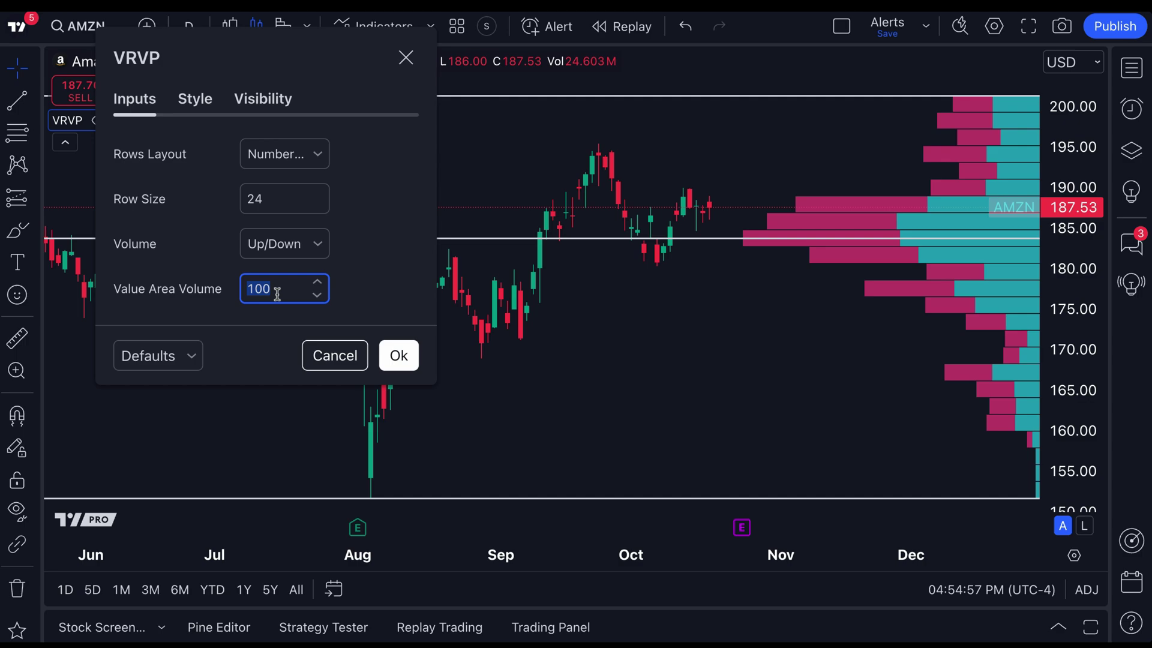
text(70)
click(408, 264)
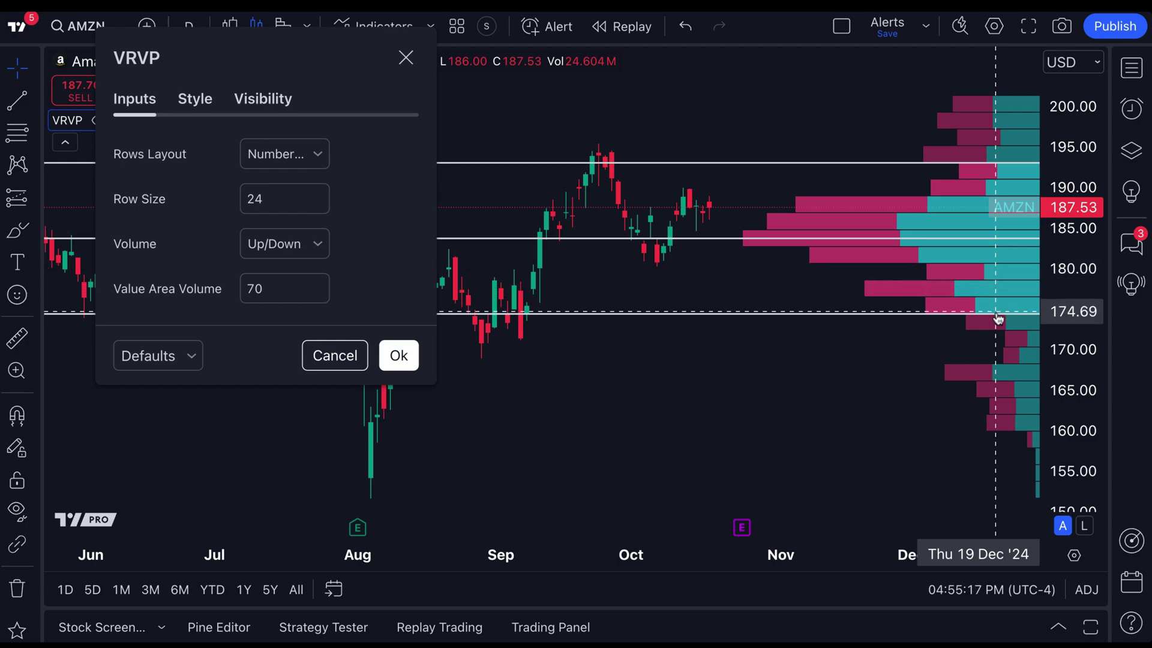
click(288, 284)
drag(288, 284, 219, 296)
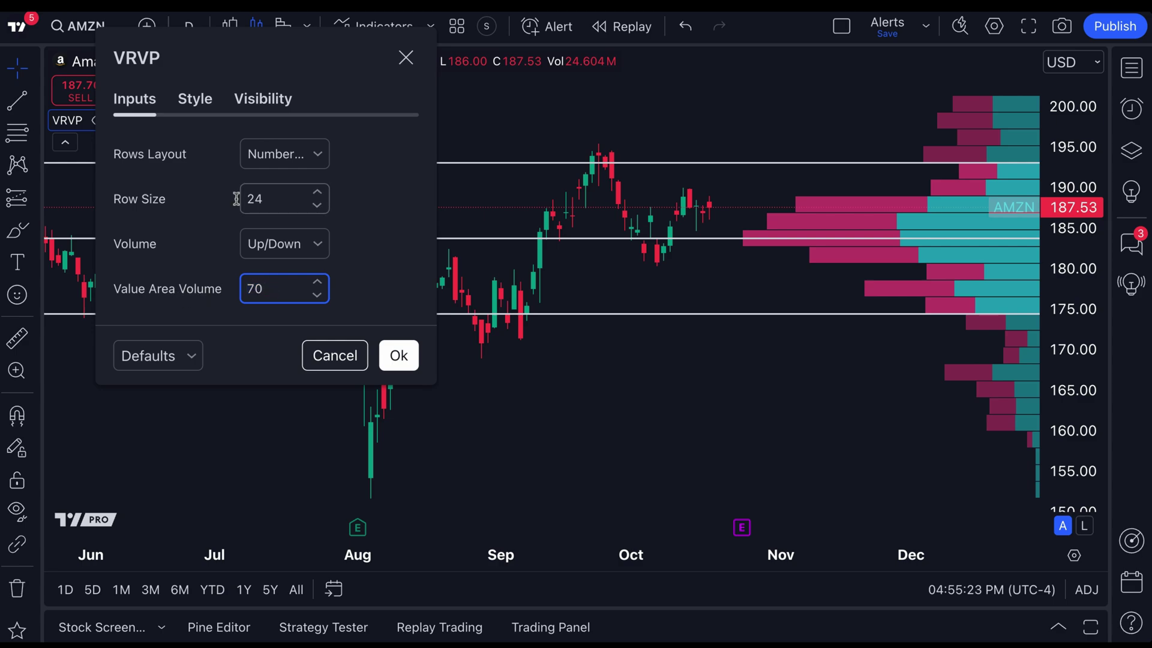
click(193, 99)
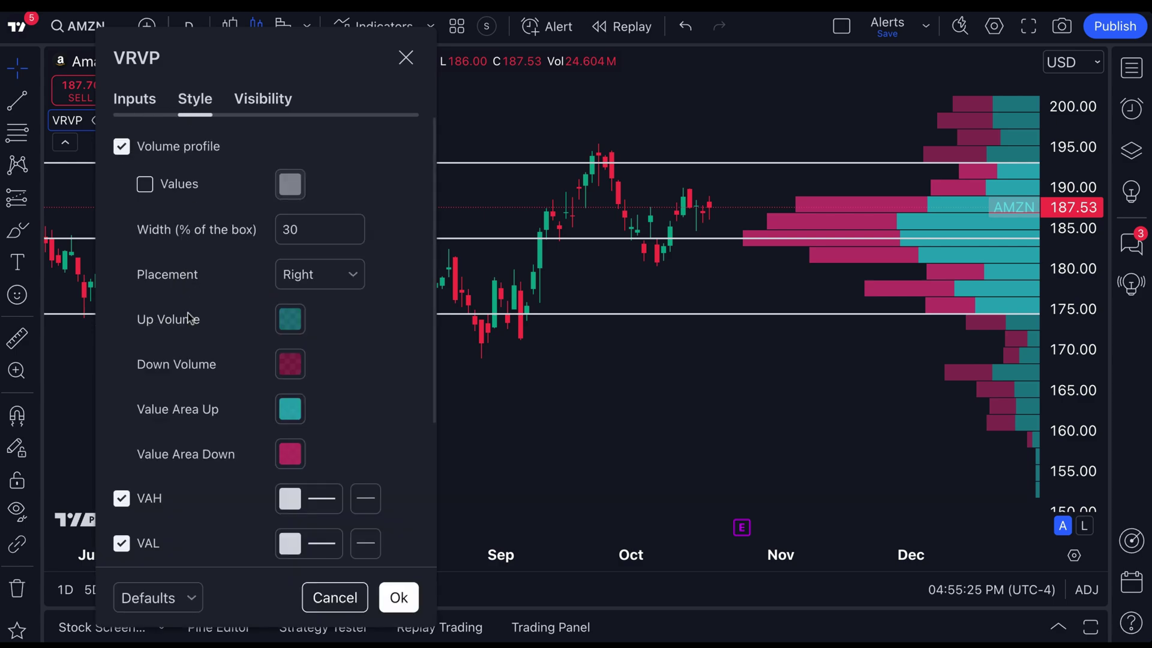
scroll(189, 318, down, 3)
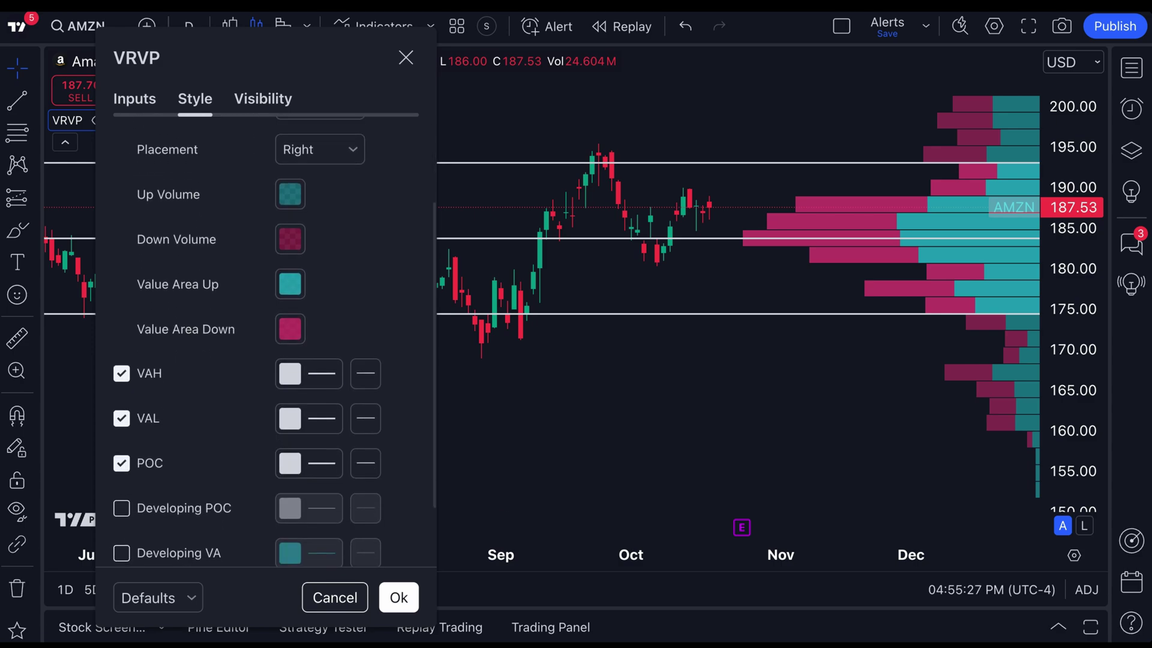
click(406, 57)
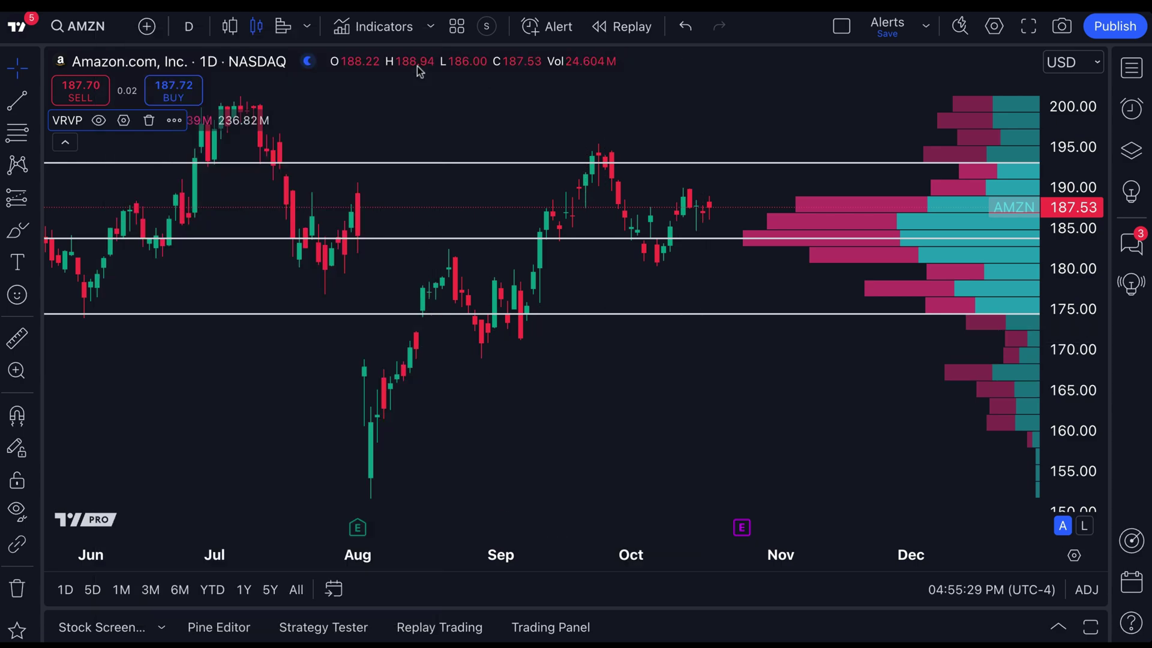
- Sketch across the space between the candles and the profile's value area rows with the Brush, and undo the stroke
drag(637, 384, 459, 383)
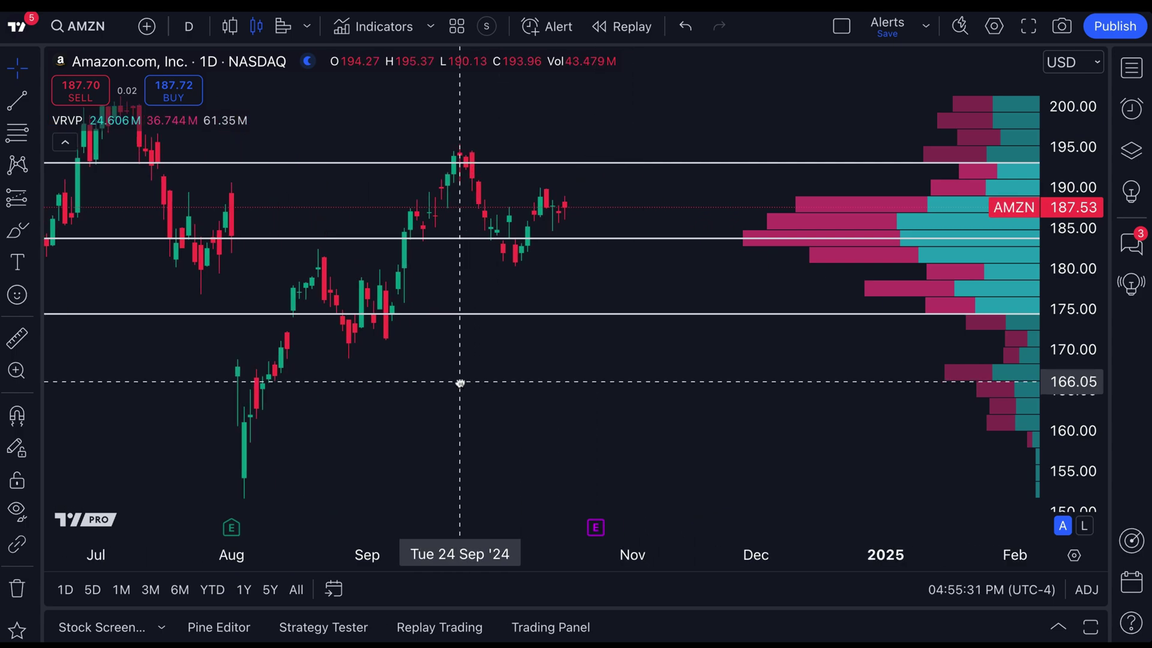
click(16, 230)
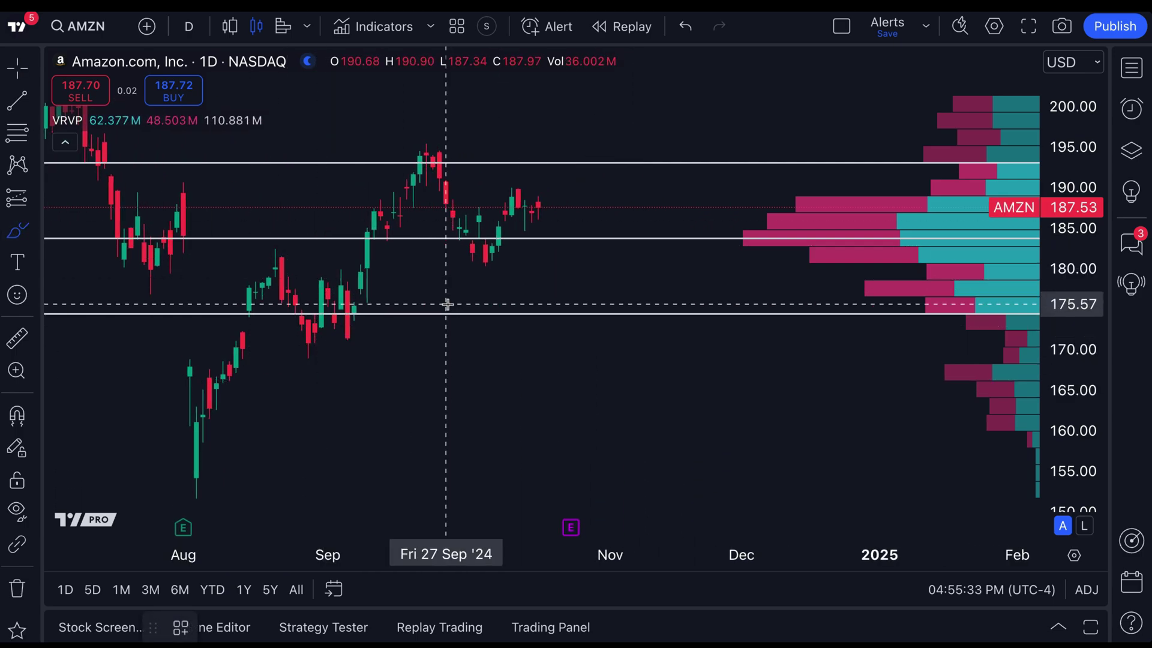
mouse_move(447, 307)
mouse_down()
mouse_move(506, 183)
mouse_move(571, 285)
mouse_move(678, 112)
mouse_move(742, 291)
mouse_move(825, 180)
mouse_move(892, 301)
mouse_move(917, 189)
mouse_up()
key(ctrl+z)
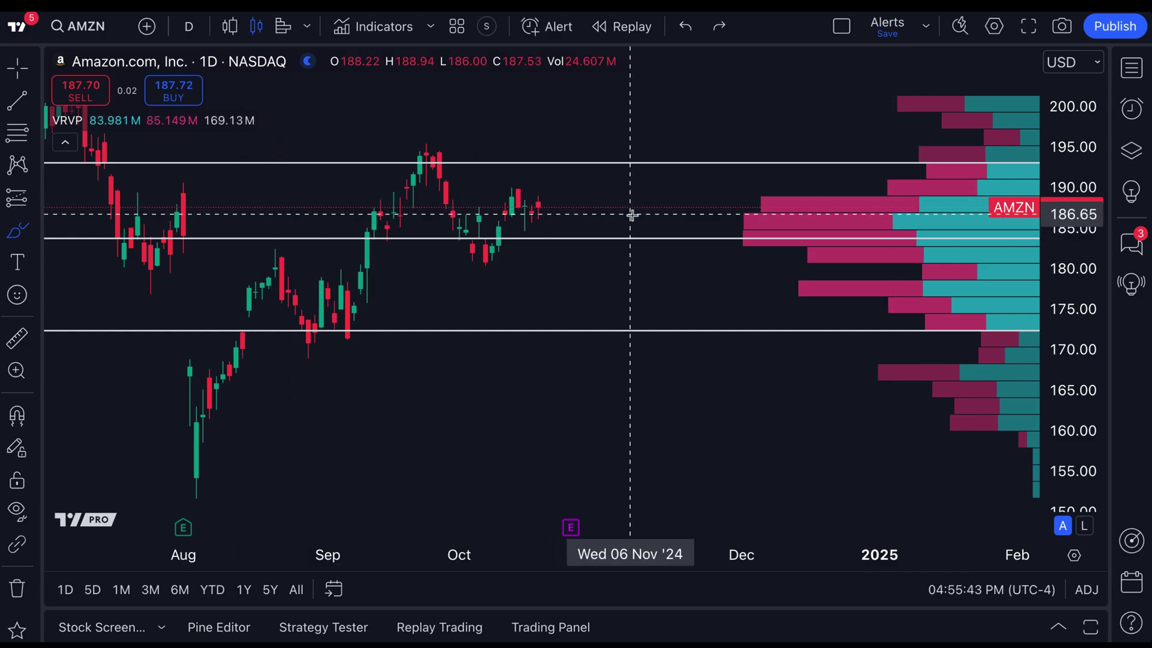
- Show the chart back to about March 2023, mark its first and last visible candles with the Brush, and undo both marks
scroll(334, 258, down, 5)
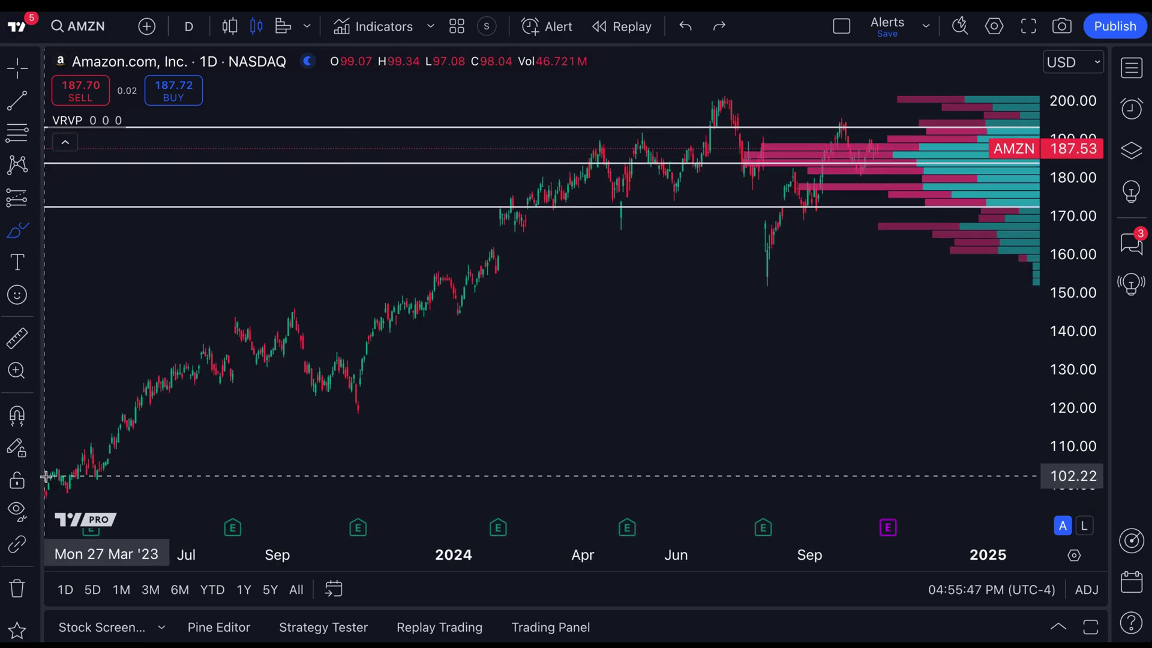
drag(45, 480, 61, 484)
drag(864, 160, 880, 148)
key(ctrl+z)
key(ctrl+z)
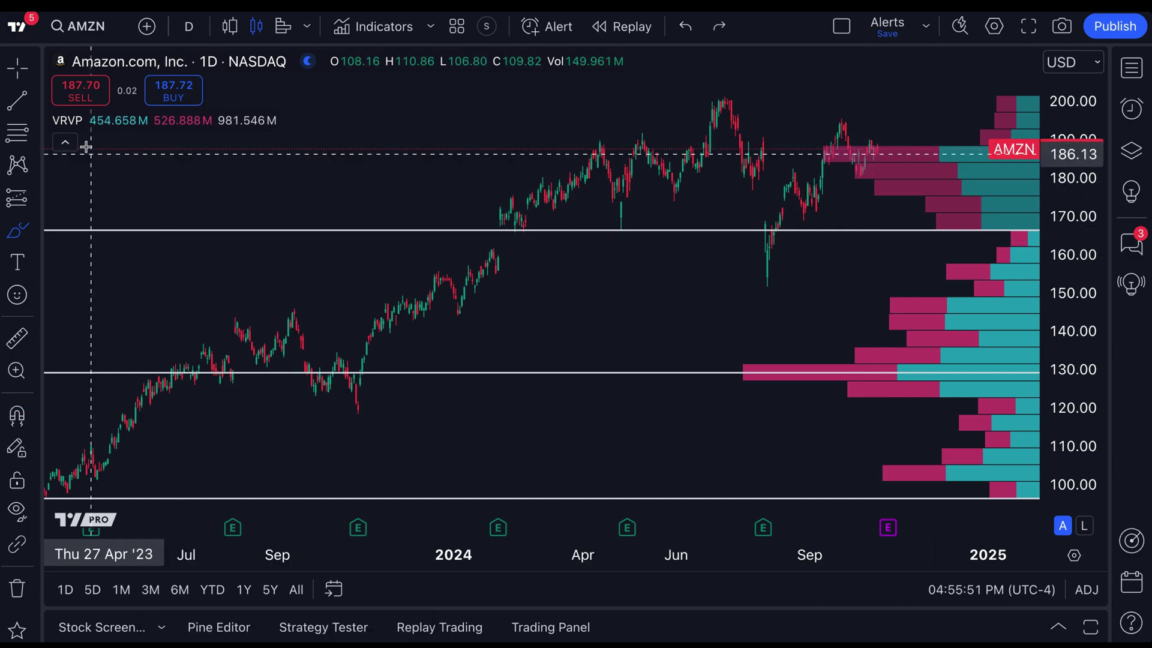
- Turn off the VAH and VAL lines in the volume profile's style settings
double_click(926, 177)
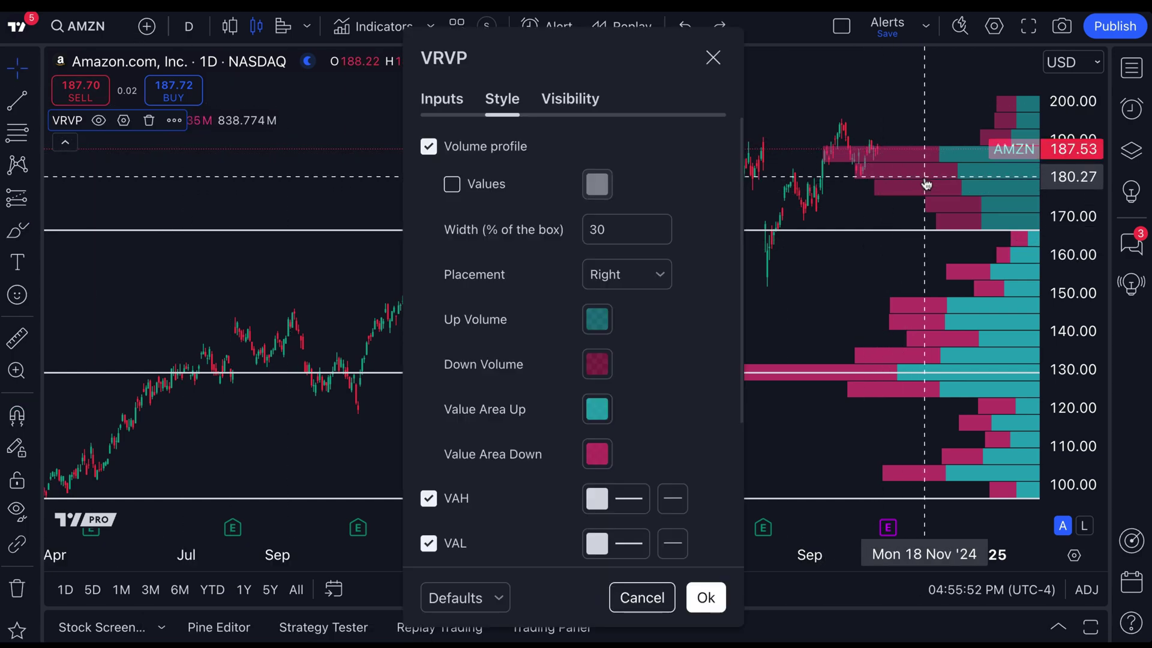
scroll(504, 303, down, 4)
click(429, 288)
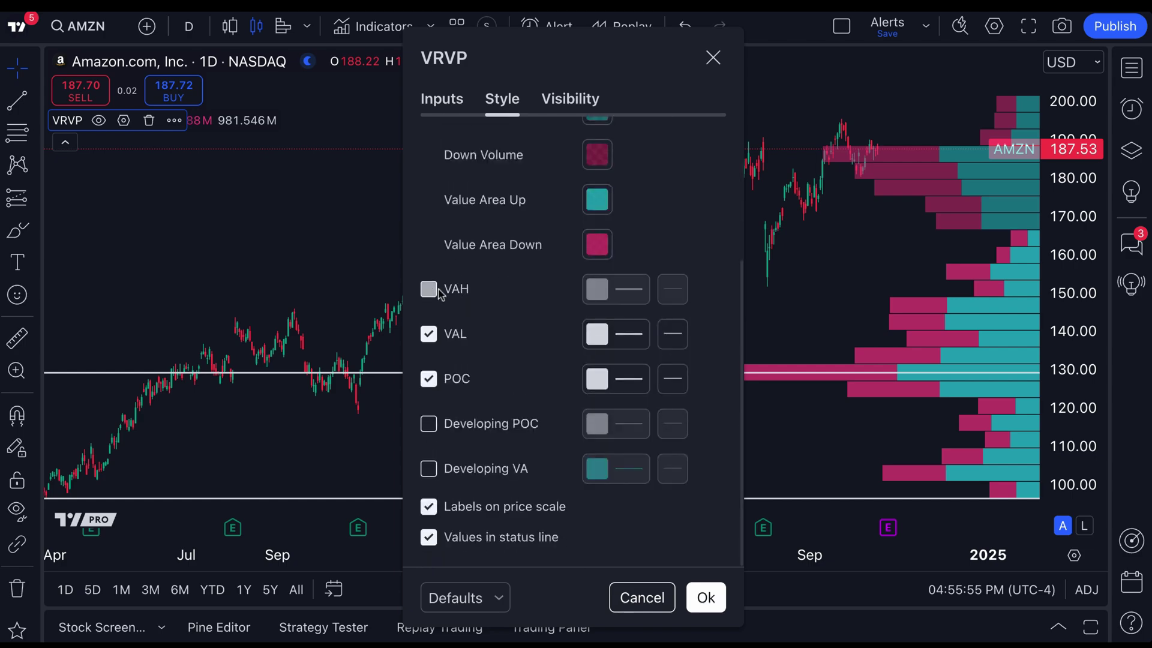
click(433, 337)
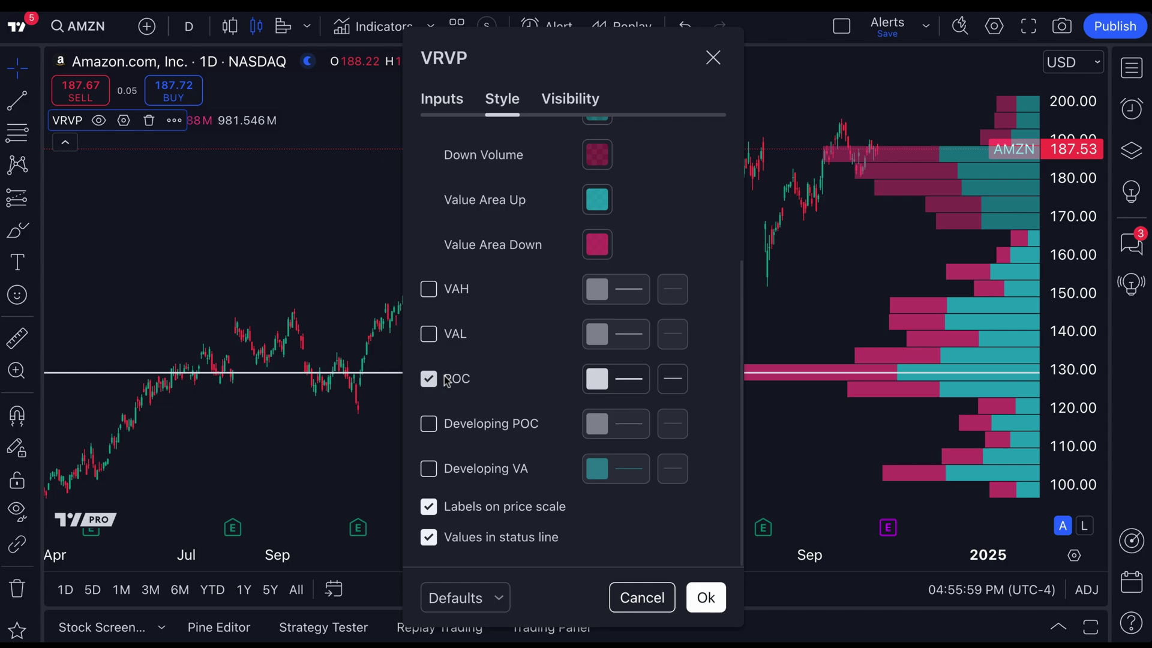
- Turn on the Developing POC and Developing VA lines briefly, and turn both off again
click(428, 423)
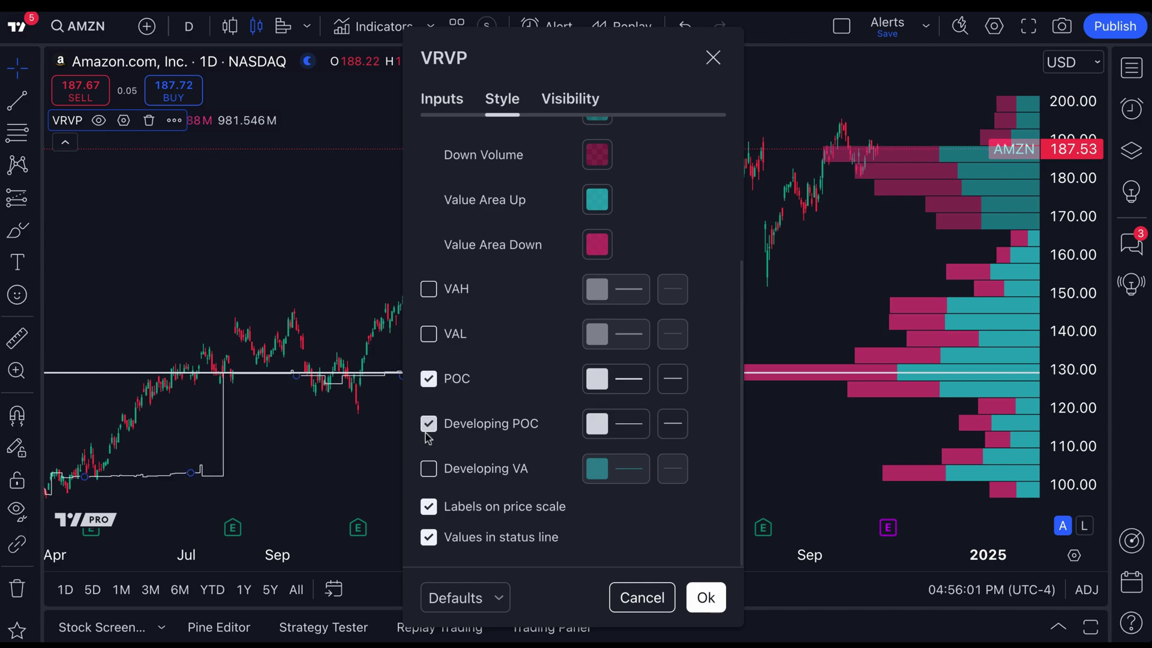
click(428, 469)
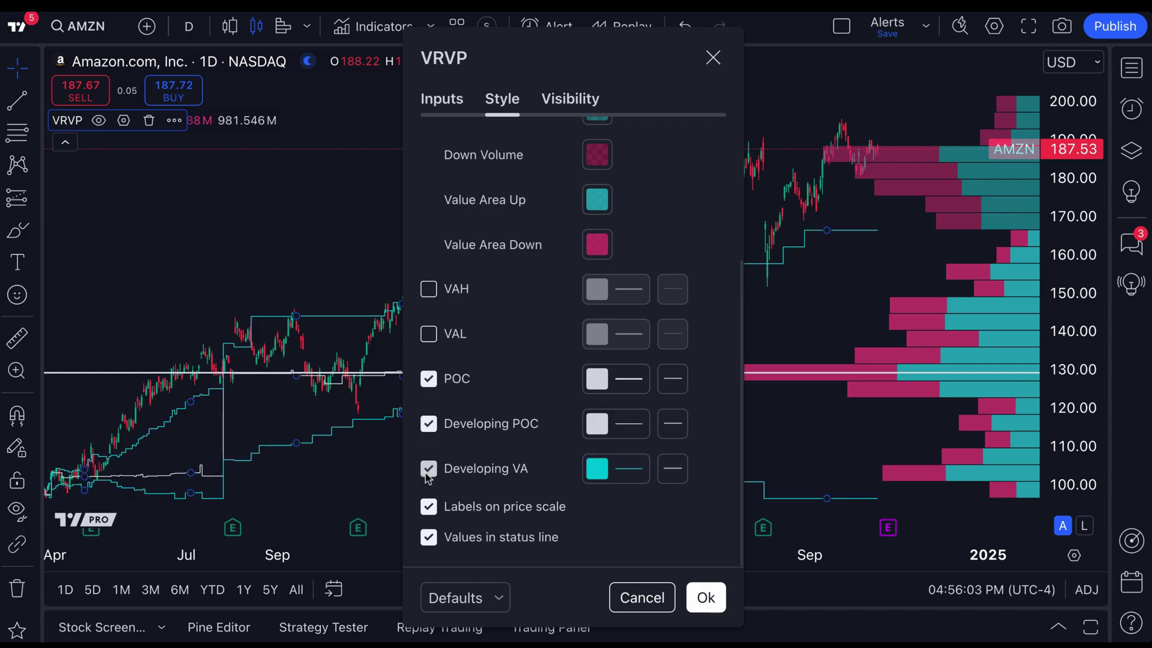
click(428, 468)
click(430, 425)
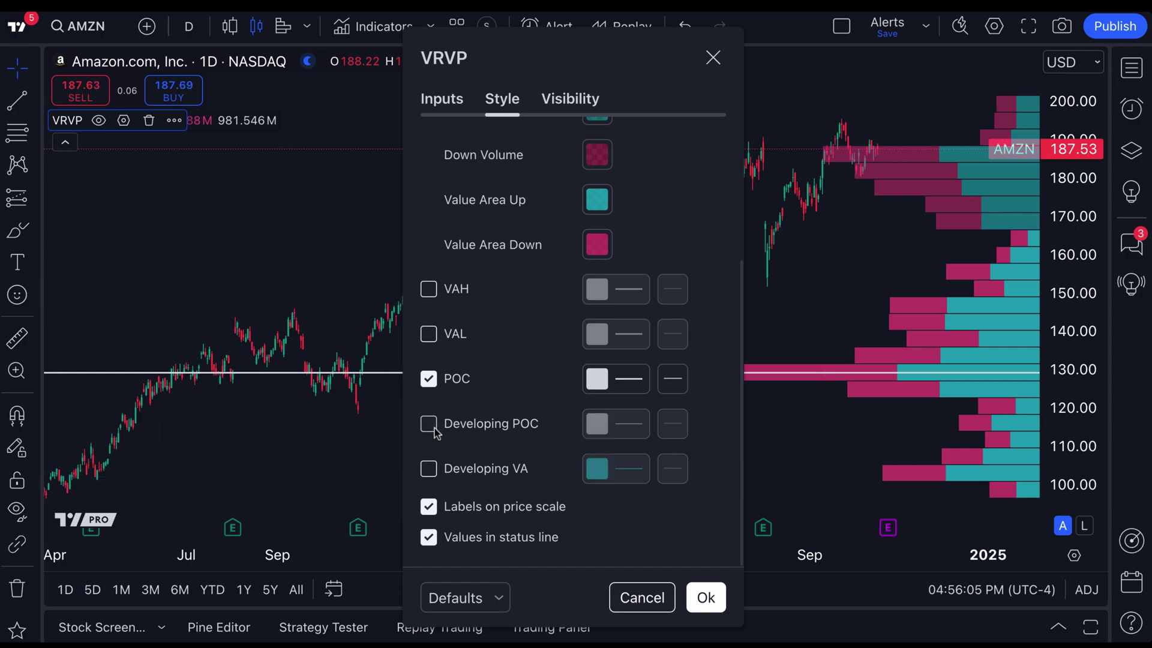
- Move the settings dialog clear of the profile's longest row and turn off the POC line
click(428, 378)
click(429, 379)
drag(656, 60, 338, 52)
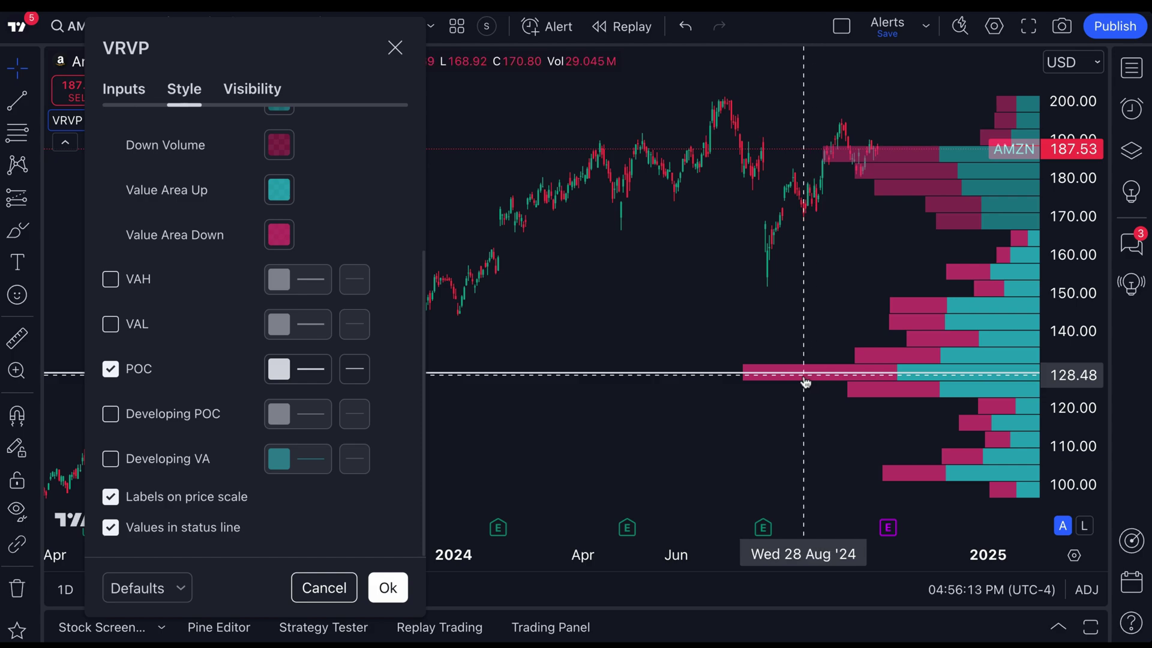
click(145, 369)
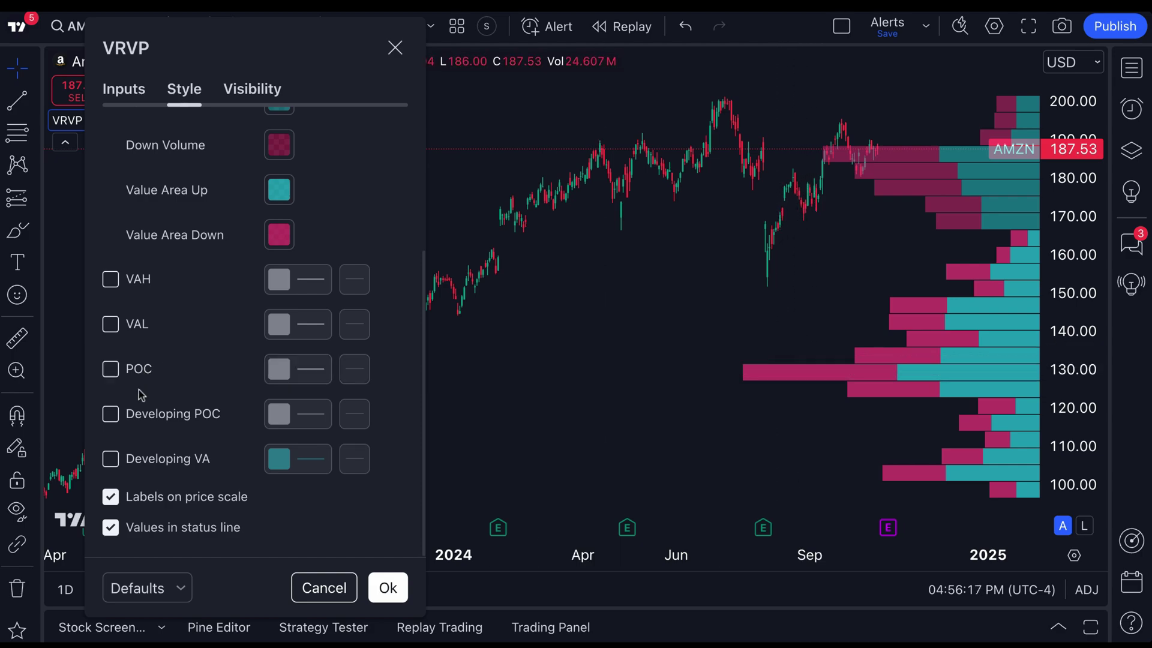
- Demonstrate the Developing POC and Developing VA lines by switching each on and off, leaving both off
click(139, 415)
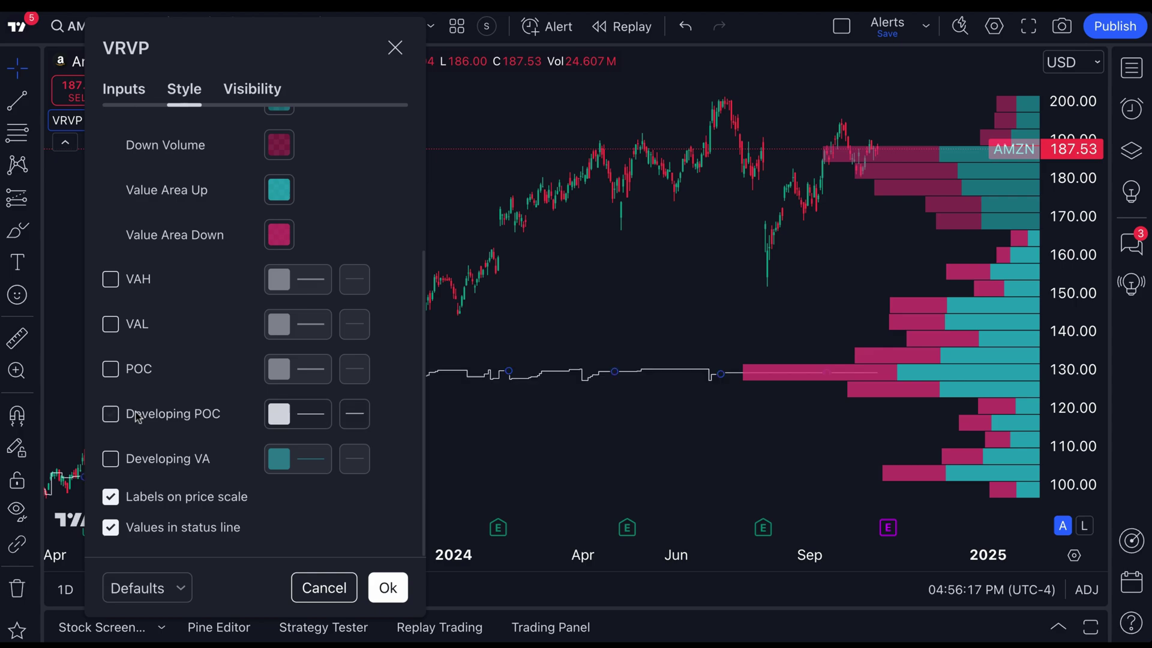
click(166, 459)
click(165, 458)
click(173, 420)
click(173, 420)
click(166, 459)
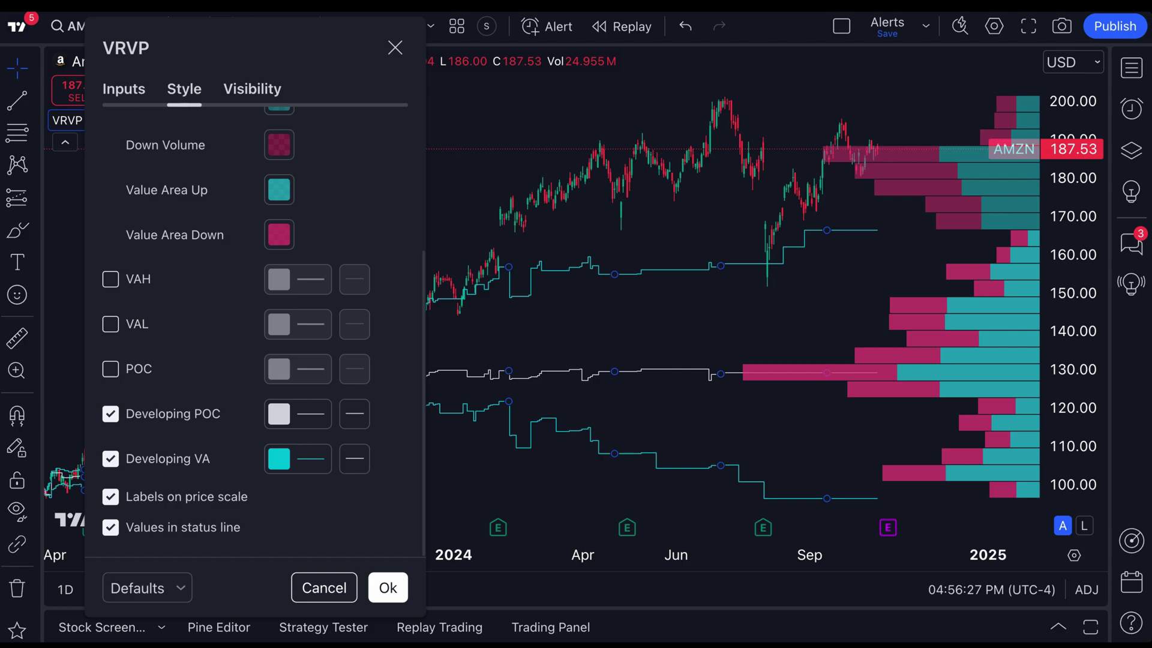
click(171, 422)
click(170, 470)
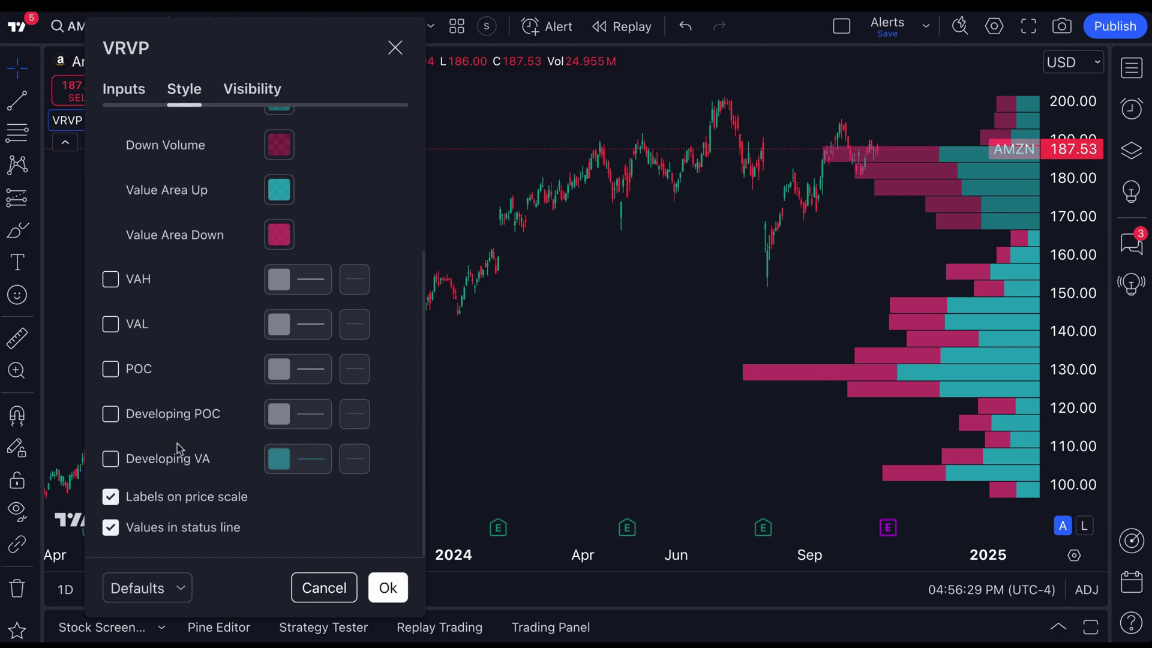
- Compare the POC and Developing POC lines, leave only Developing POC turned on, and close the settings
click(183, 415)
click(189, 418)
click(137, 373)
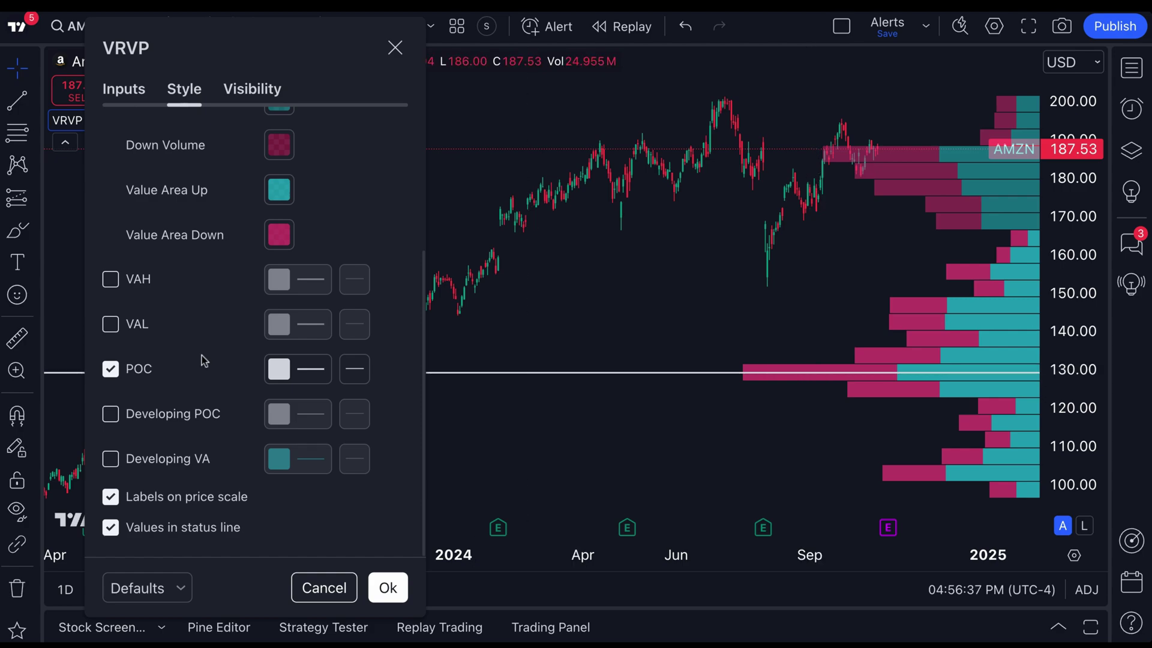
click(143, 369)
click(164, 415)
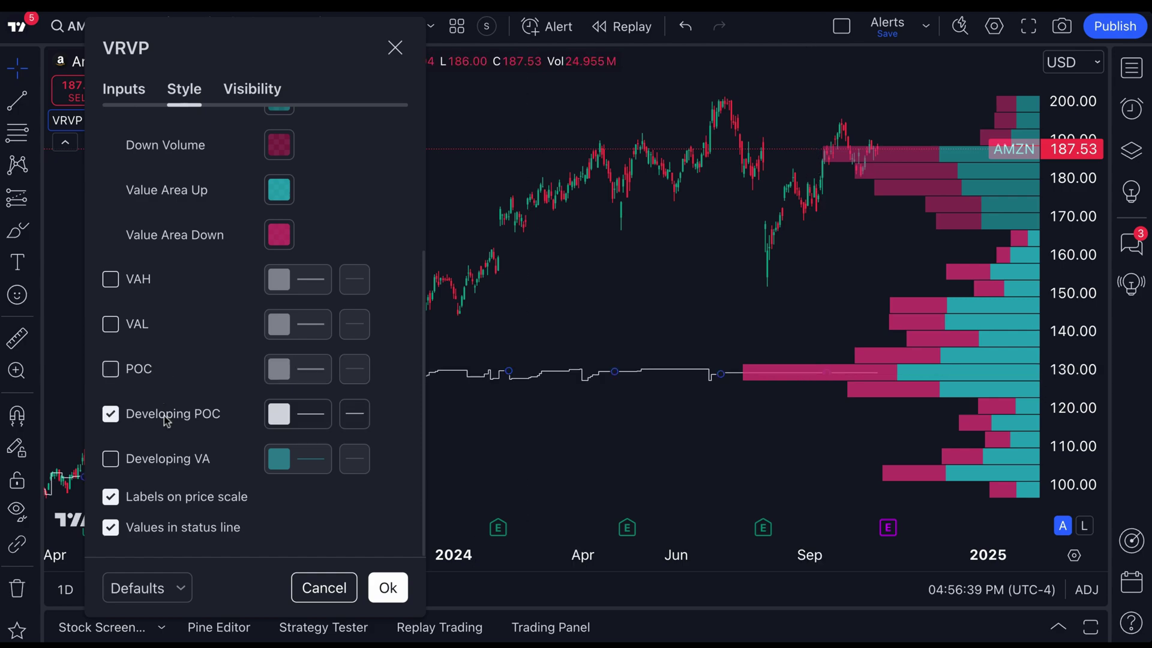
click(396, 49)
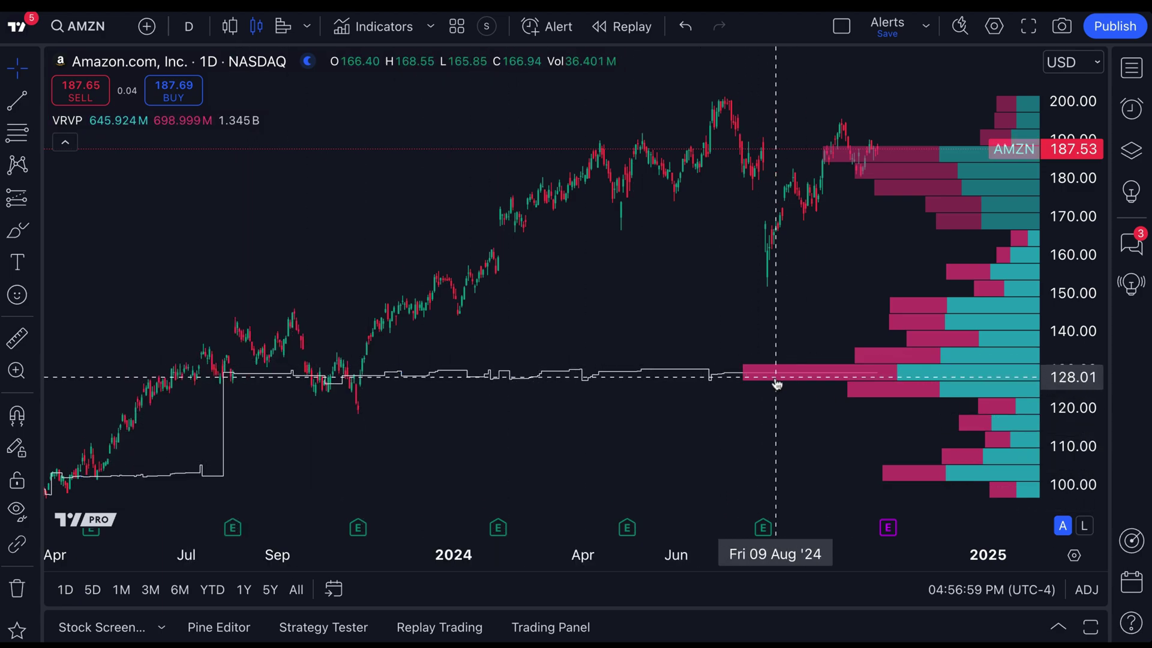
- Turn on the POC line alongside Developing POC in the volume profile's style settings and apply the change
double_click(245, 378)
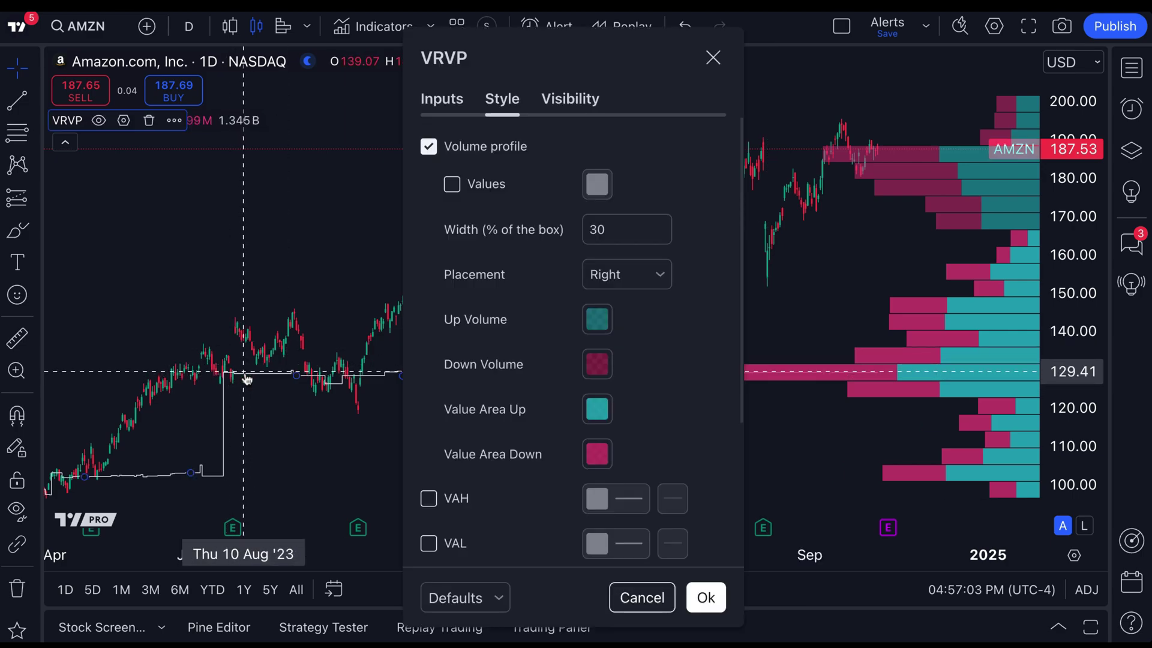
scroll(441, 456, down, 2)
click(429, 457)
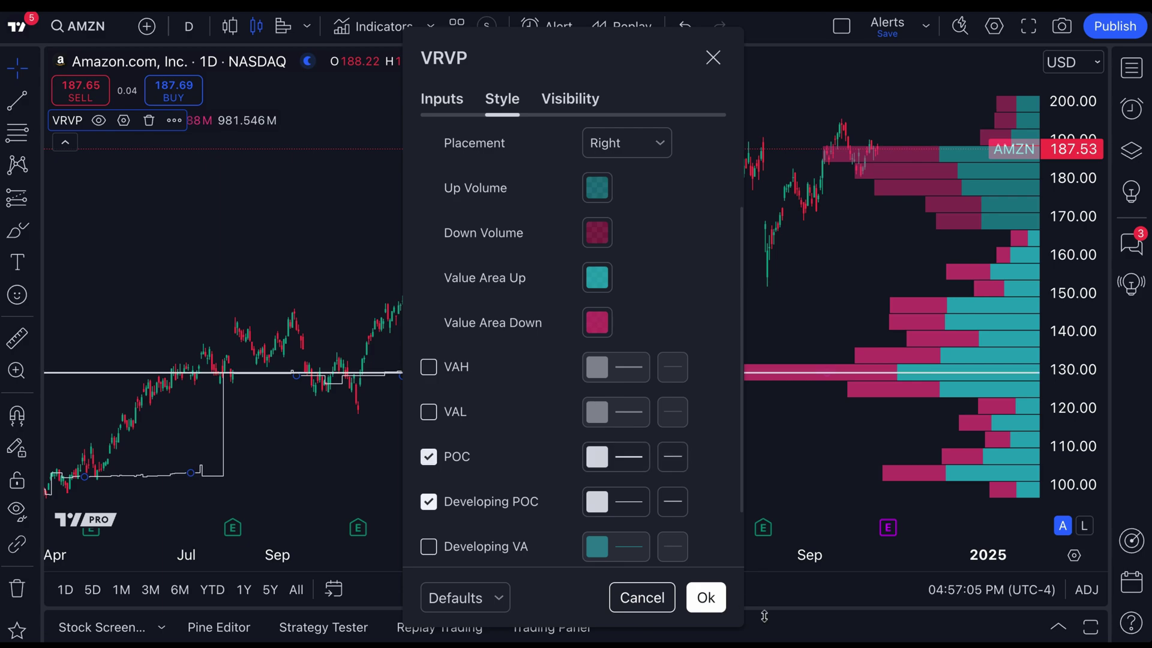
click(705, 597)
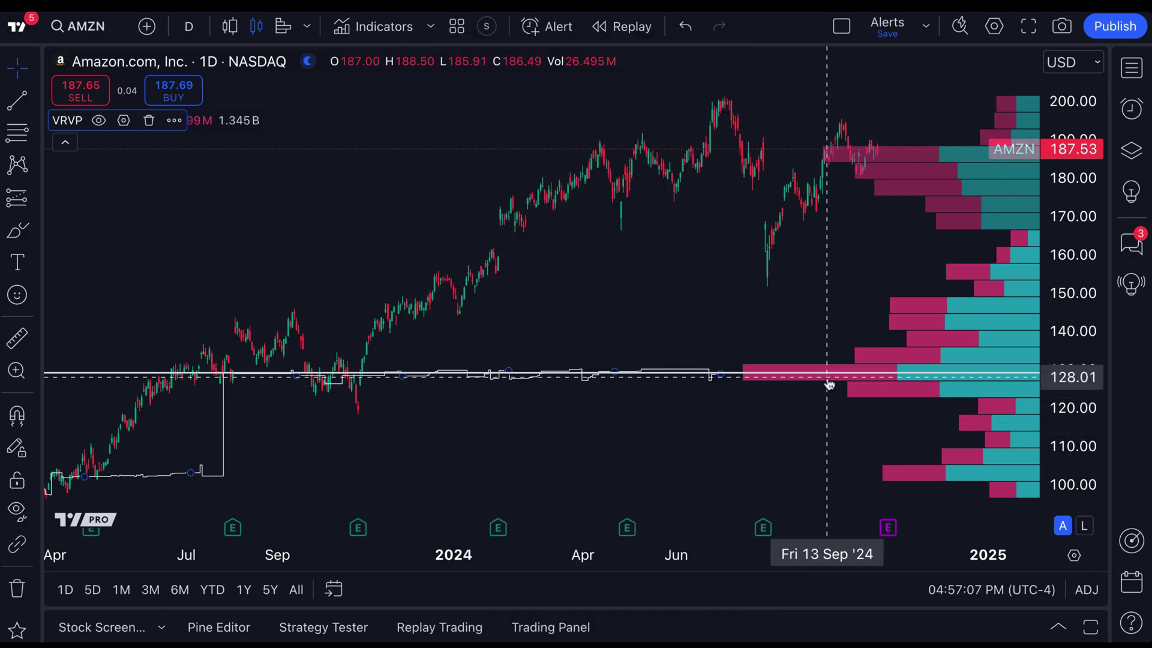
- Turn on Developing VA for the volume profile and turn off the POC and Developing POC lines
double_click(764, 380)
scroll(530, 418, down, 4)
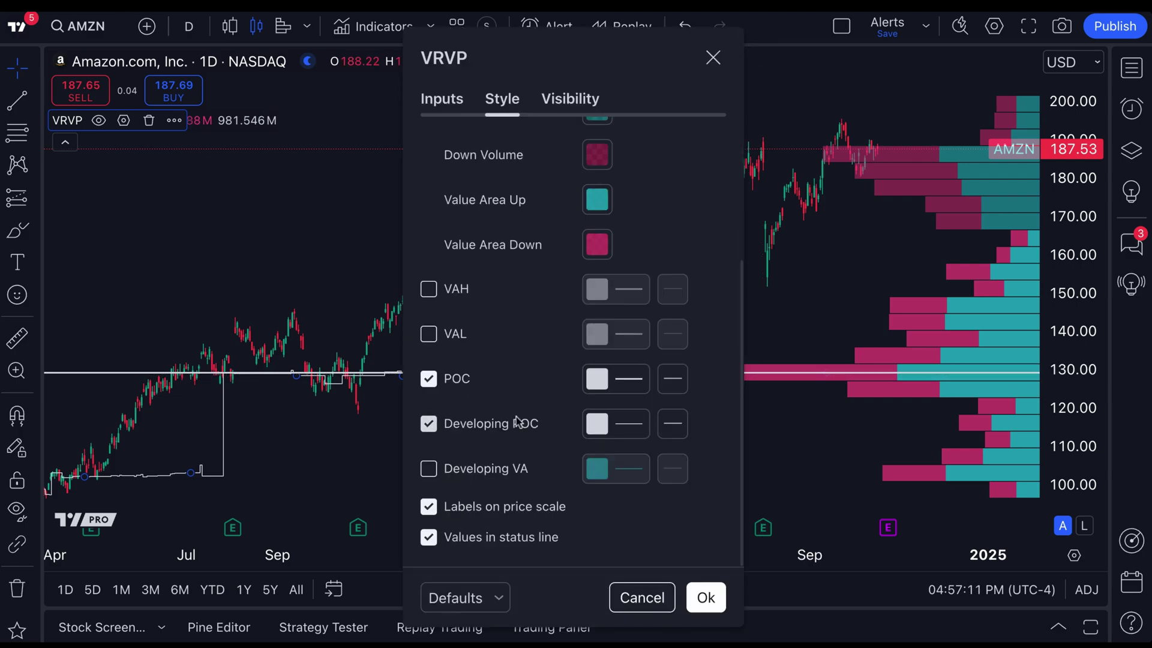
click(496, 467)
click(456, 380)
click(457, 424)
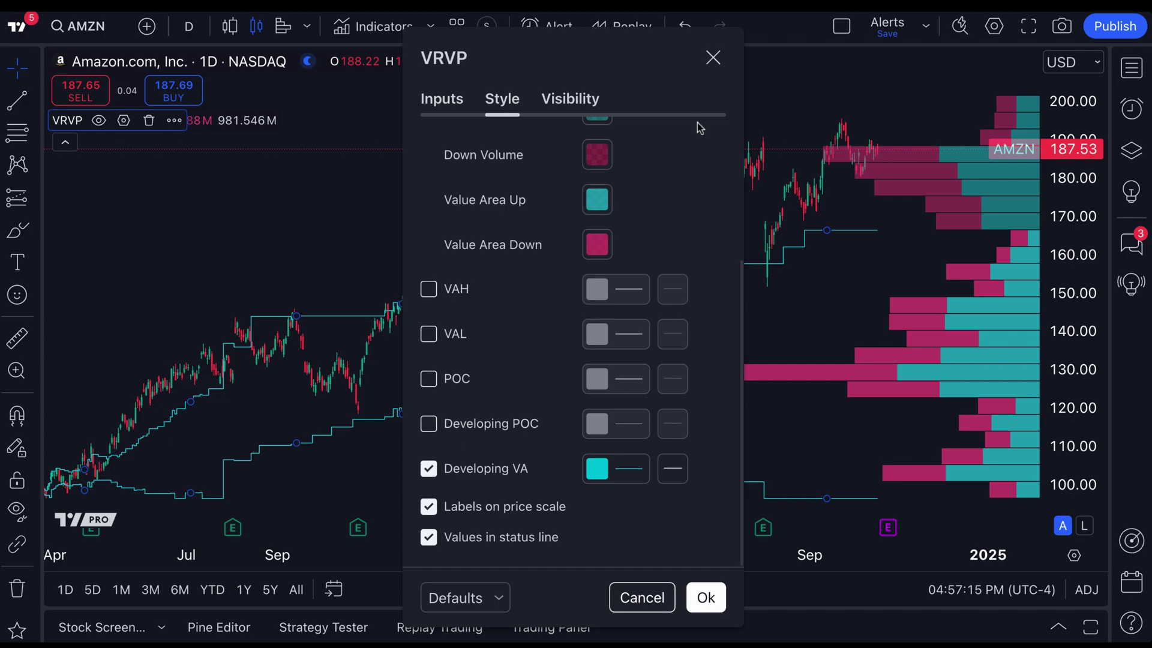
- Add the VAH and VAL lines for comparison with Developing VA, close the settings and view them over a longer period
click(457, 290)
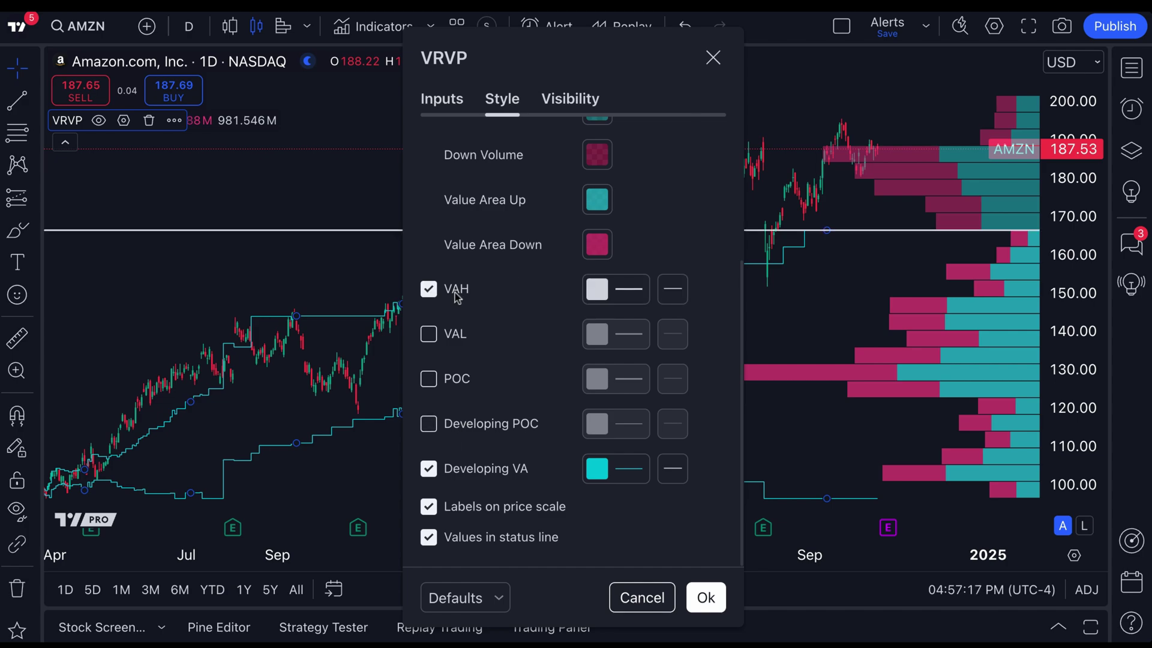
click(453, 335)
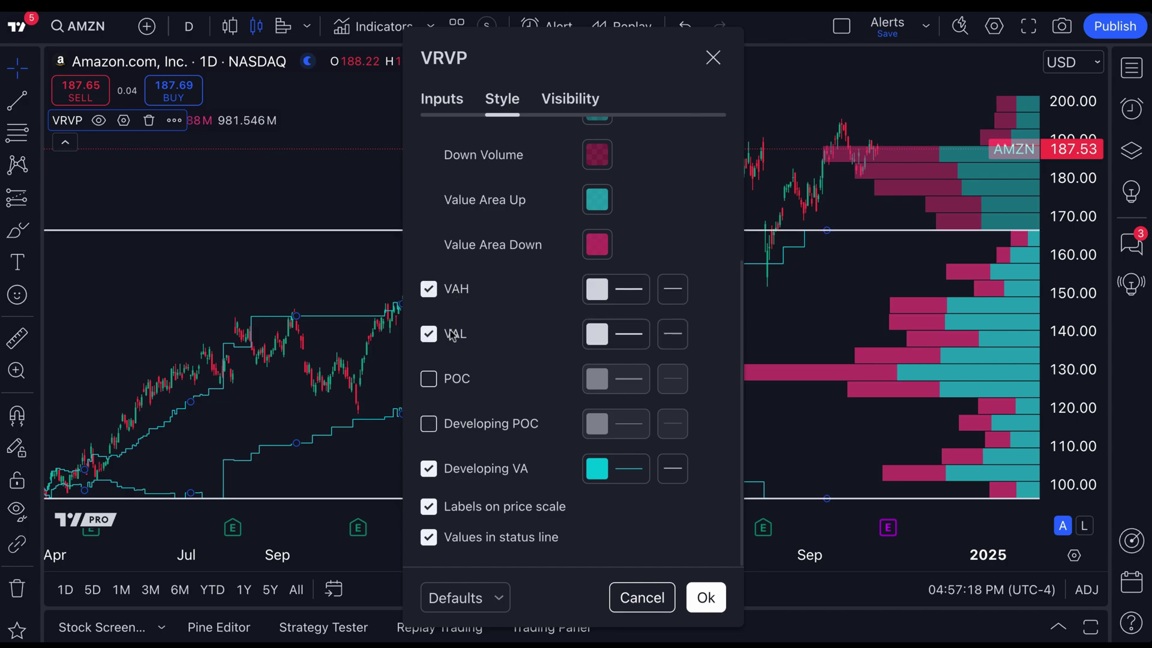
click(714, 57)
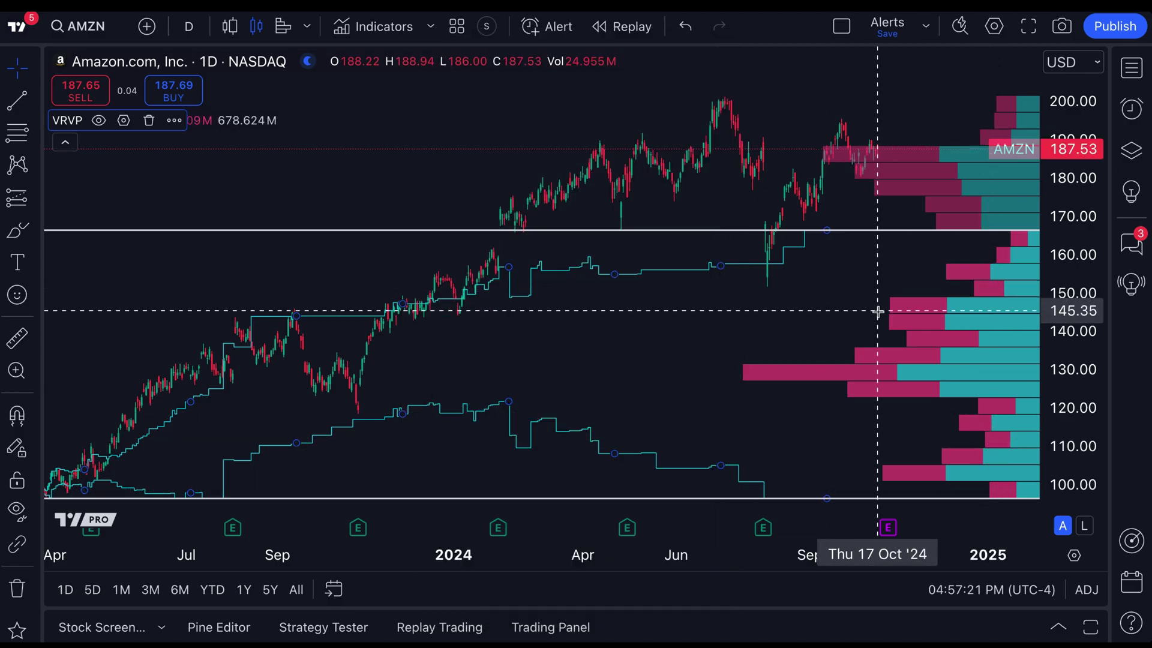
scroll(419, 256, down, 3)
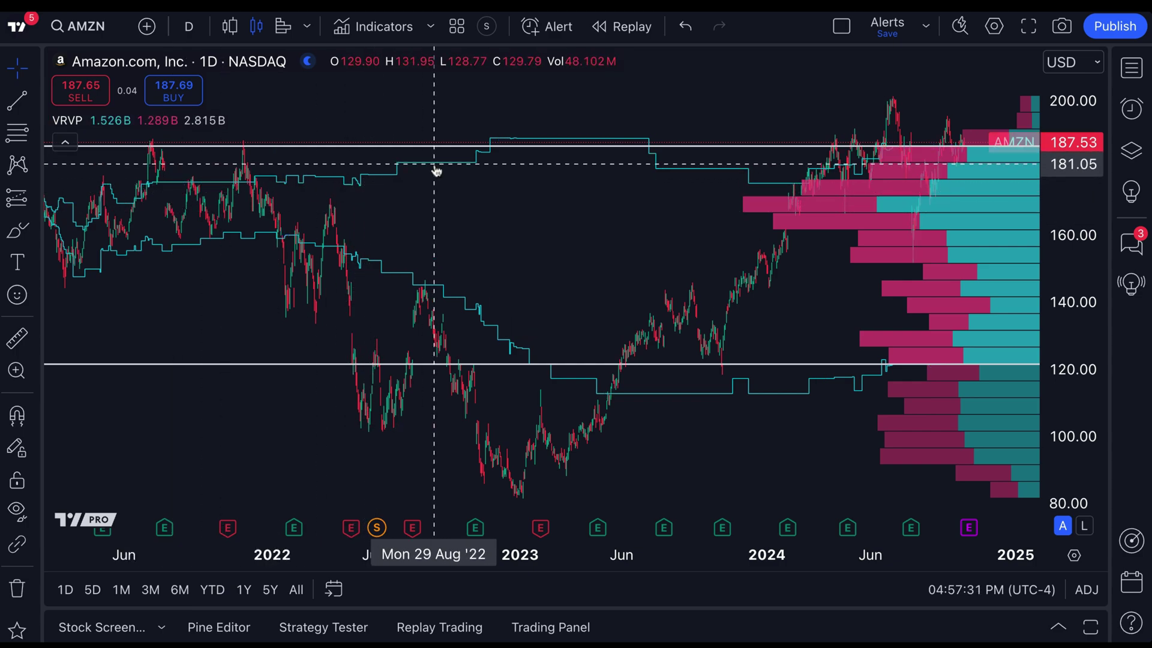
- Reopen the volume profile's style settings and turn off the VAL, VAH and Developing VA lines
double_click(975, 161)
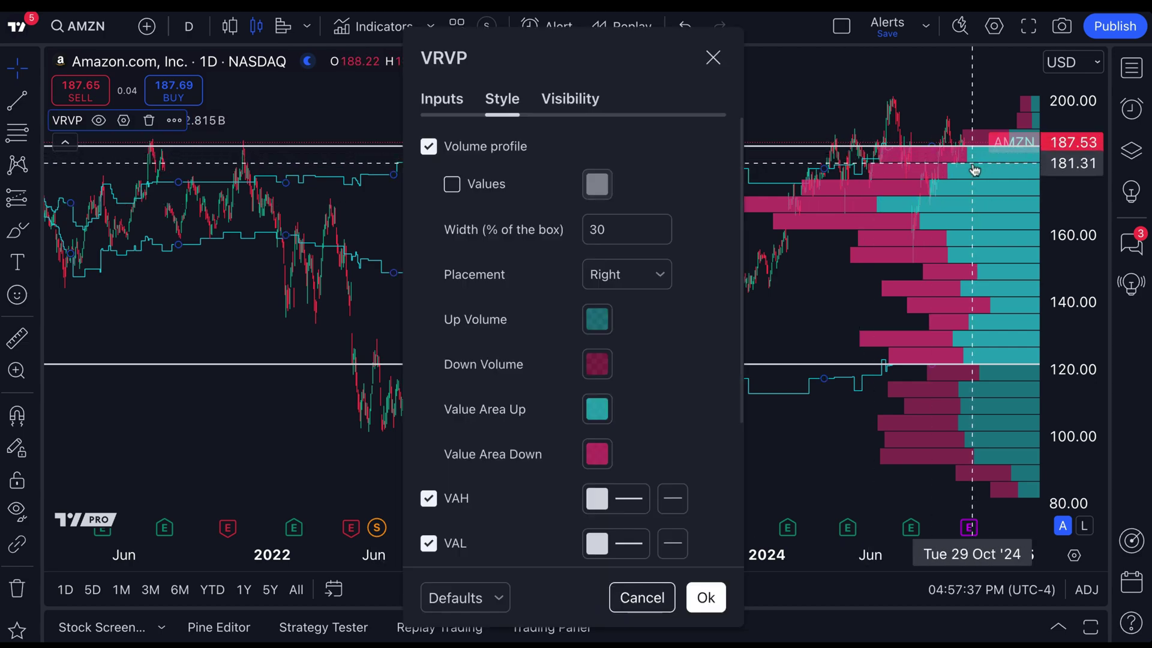
click(446, 101)
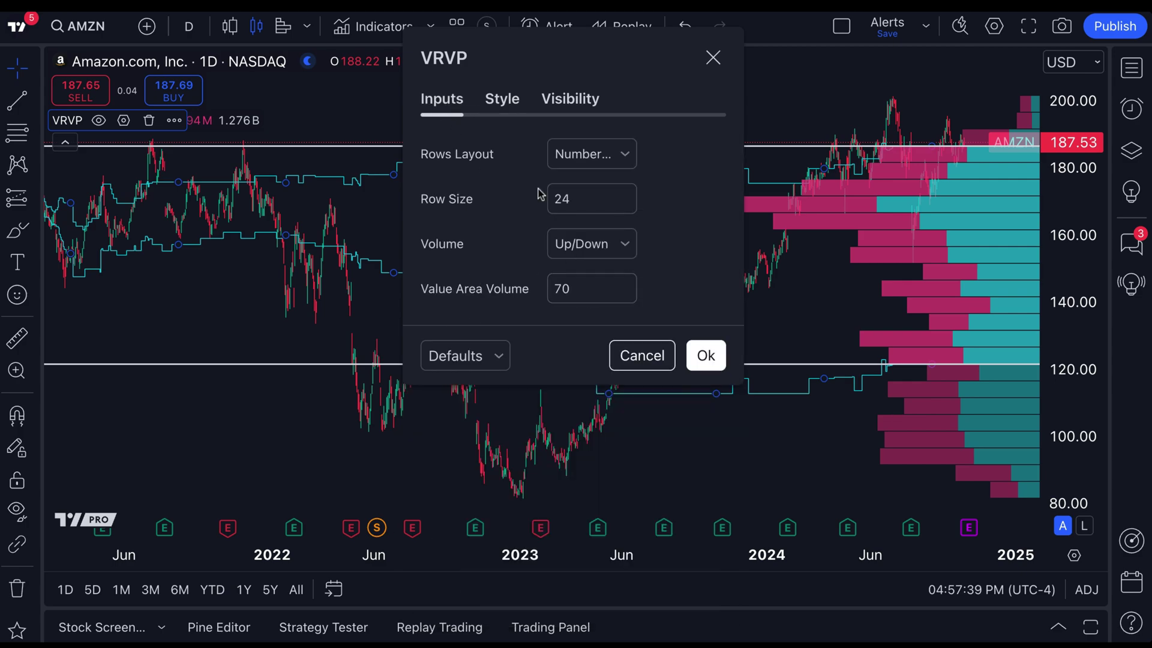
click(502, 99)
scroll(532, 398, down, 3)
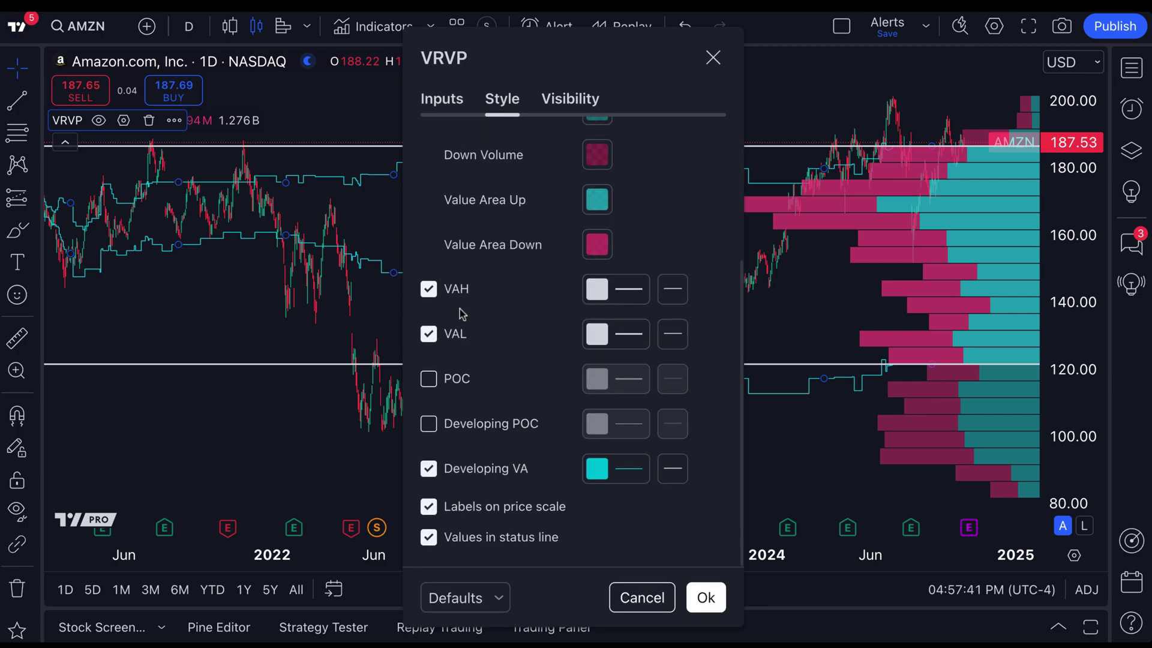
click(453, 333)
click(438, 289)
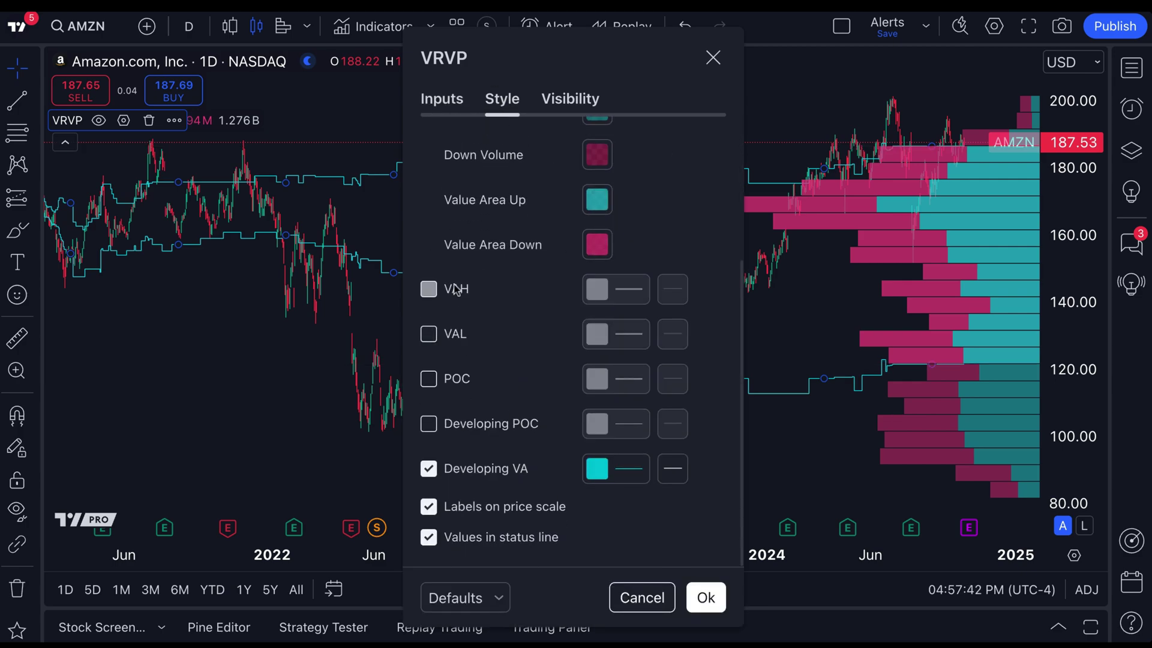
click(477, 471)
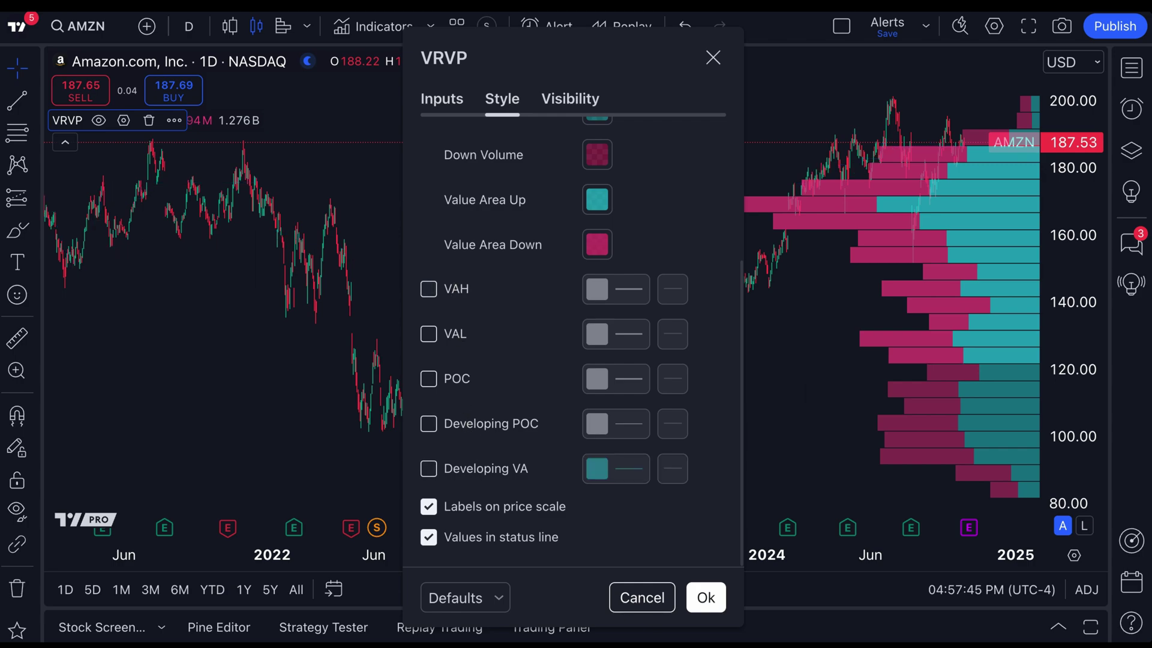
- Demonstrate the Labels on price scale and Values in status line options by switching them off and back on
click(480, 508)
click(480, 508)
click(475, 538)
click(475, 539)
click(490, 509)
click(447, 497)
click(458, 538)
click(458, 539)
- Move the settings dialog clear of the indicator's values, switch Values in status line off and back on, and close the settings
drag(612, 48, 766, 43)
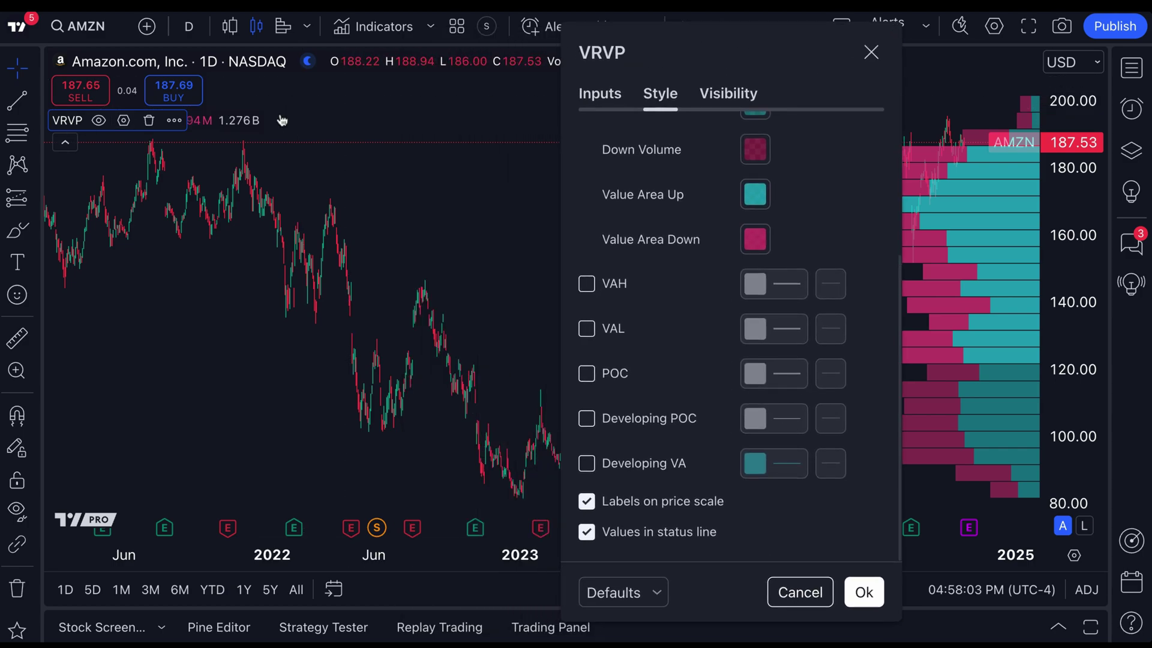
click(655, 532)
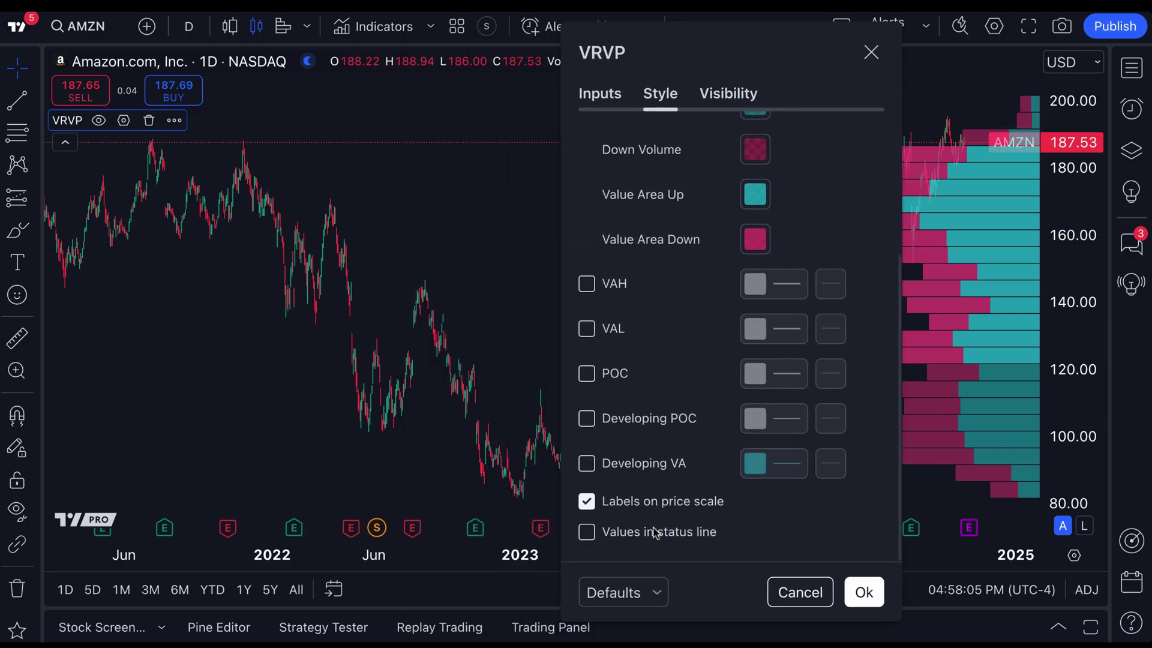
click(651, 527)
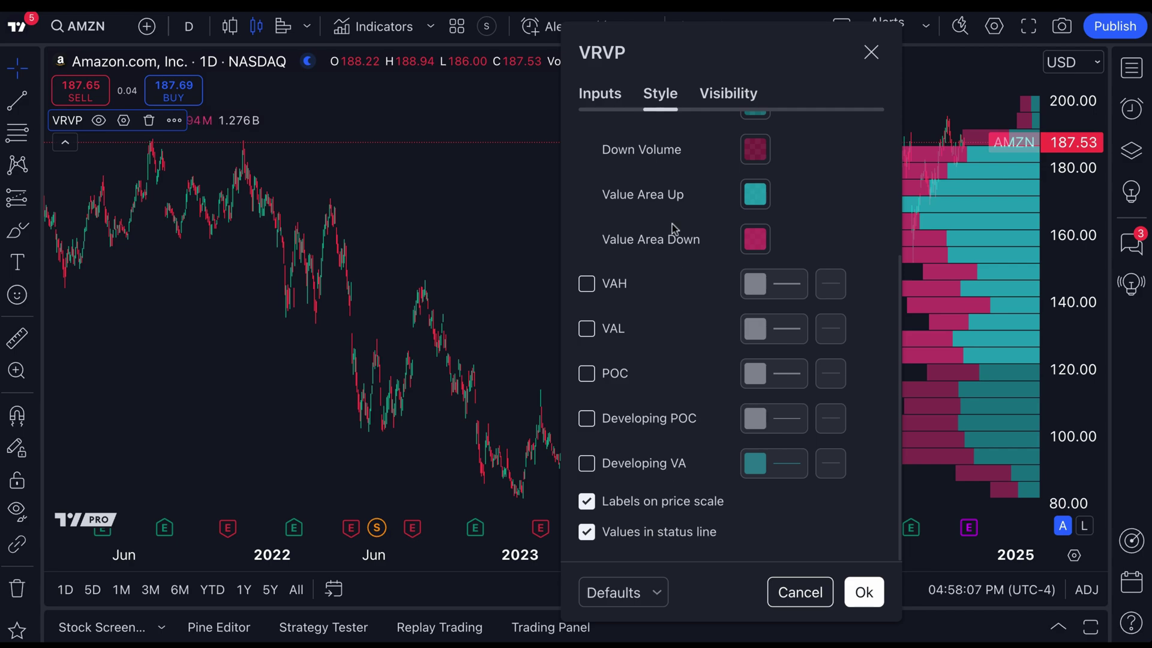
click(609, 96)
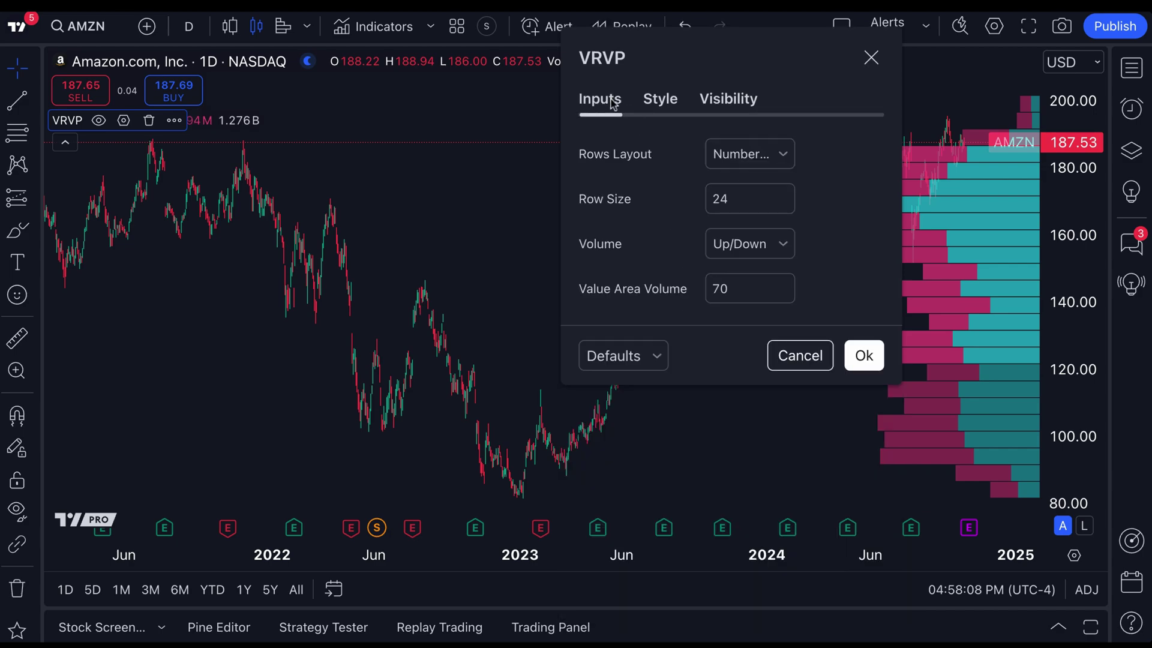
click(871, 58)
- Change the AMZN chart type to Line and set its interval to 1 month
scroll(593, 280, right, 10)
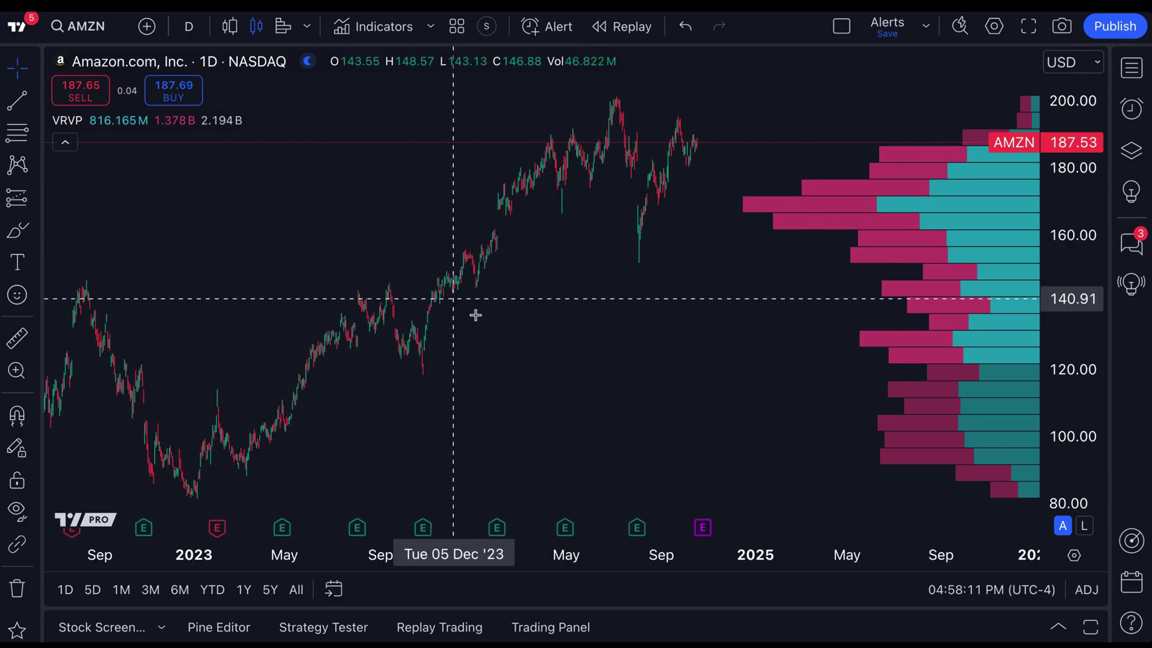
scroll(525, 290, down, 5)
drag(522, 280, 239, 296)
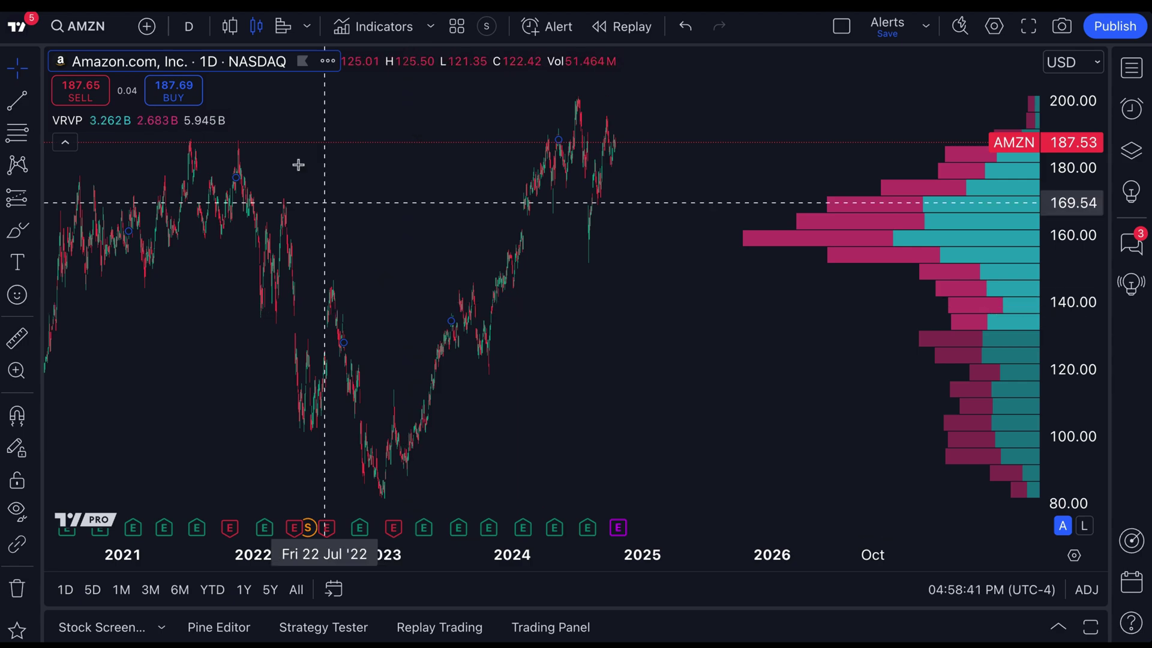
scroll(712, 397, down, 1)
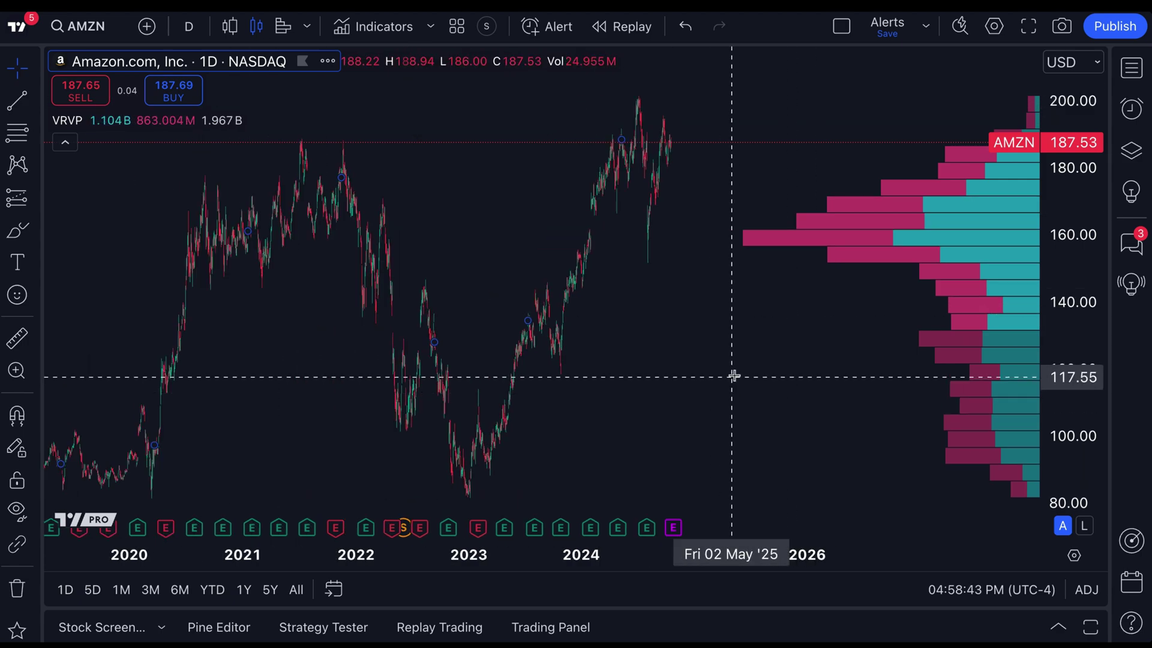
scroll(735, 372, up, 3)
drag(429, 342, 724, 390)
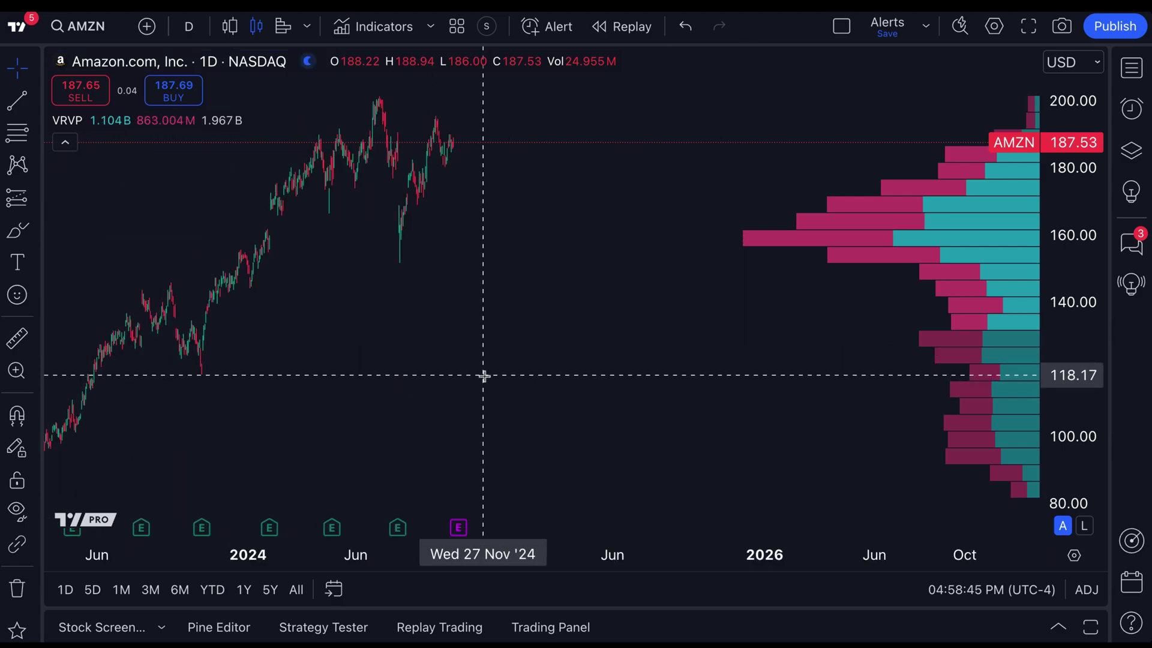
drag(483, 375, 732, 394)
click(306, 27)
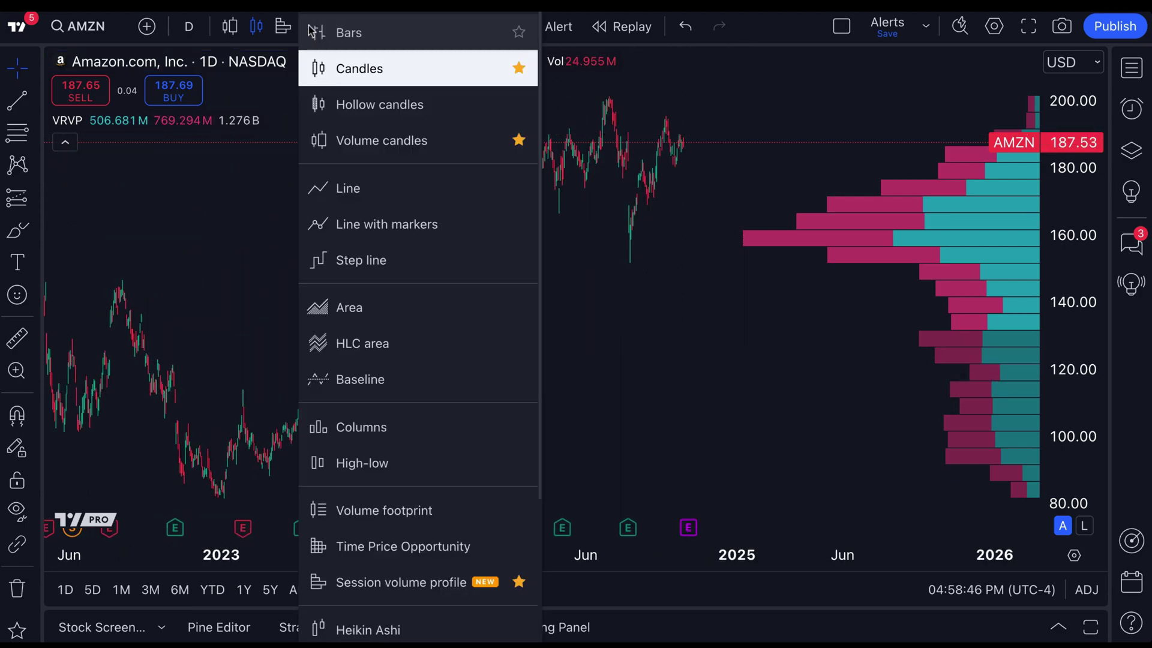
click(358, 188)
click(189, 26)
scroll(231, 447, down, 5)
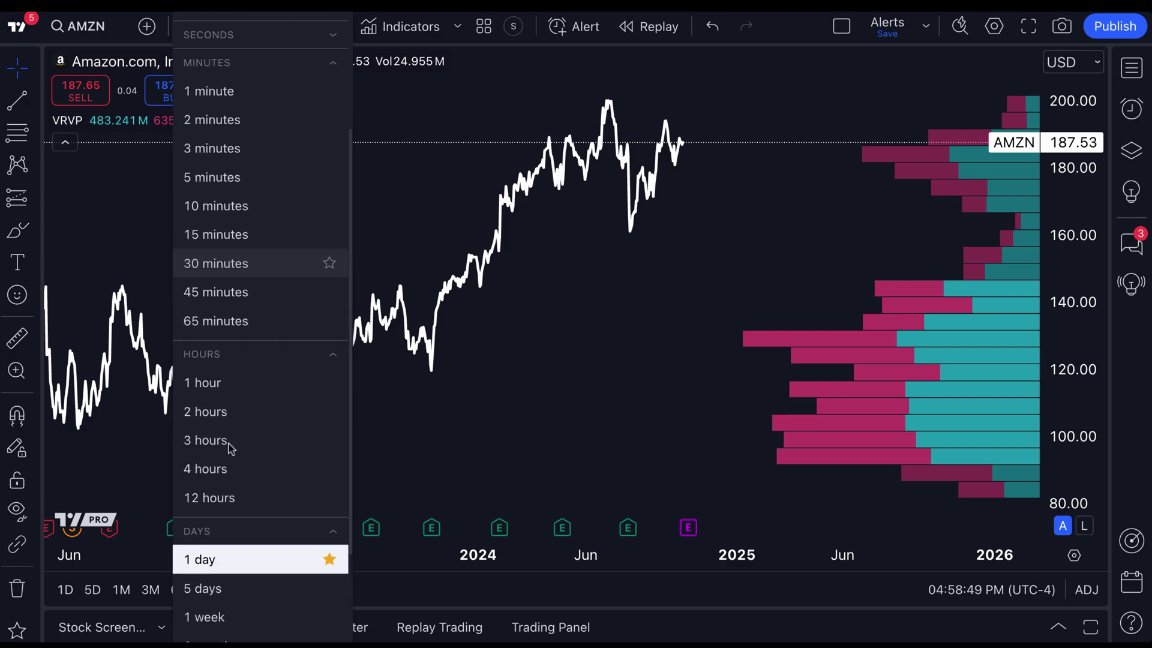
click(233, 510)
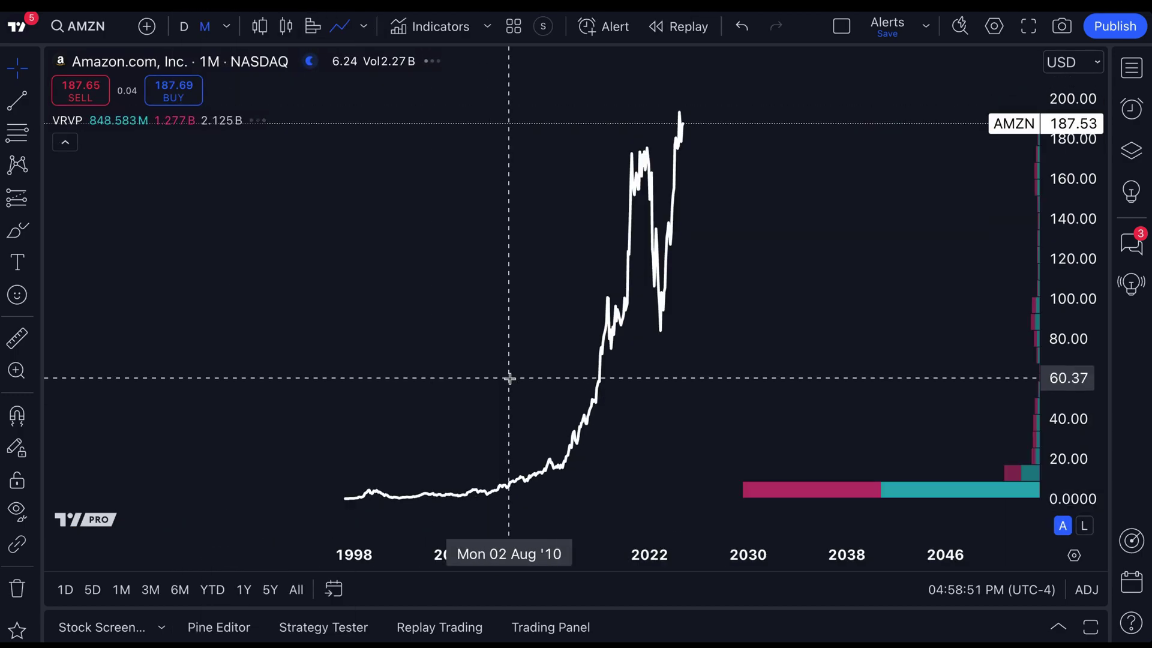
- Change the monthly AMZN chart's type to HLC area
scroll(509, 378, up, 10)
drag(259, 322, 807, 414)
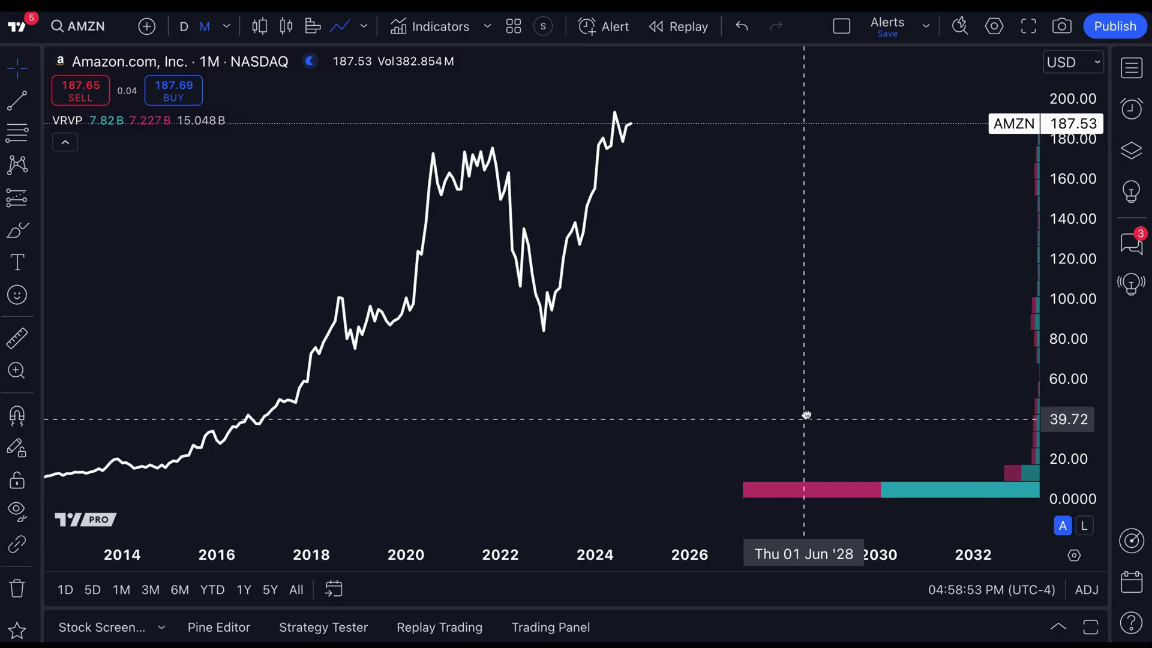
scroll(694, 347, up, 4)
drag(509, 340, 766, 368)
scroll(766, 368, up, 3)
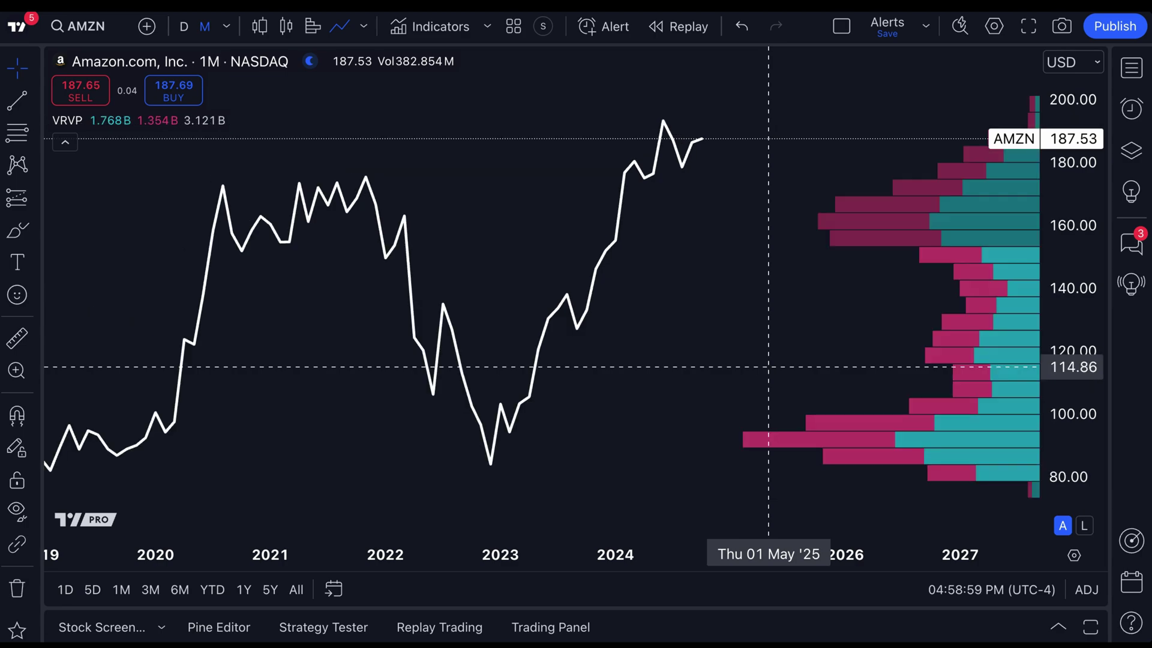
scroll(768, 366, up, 3)
drag(589, 322, 731, 321)
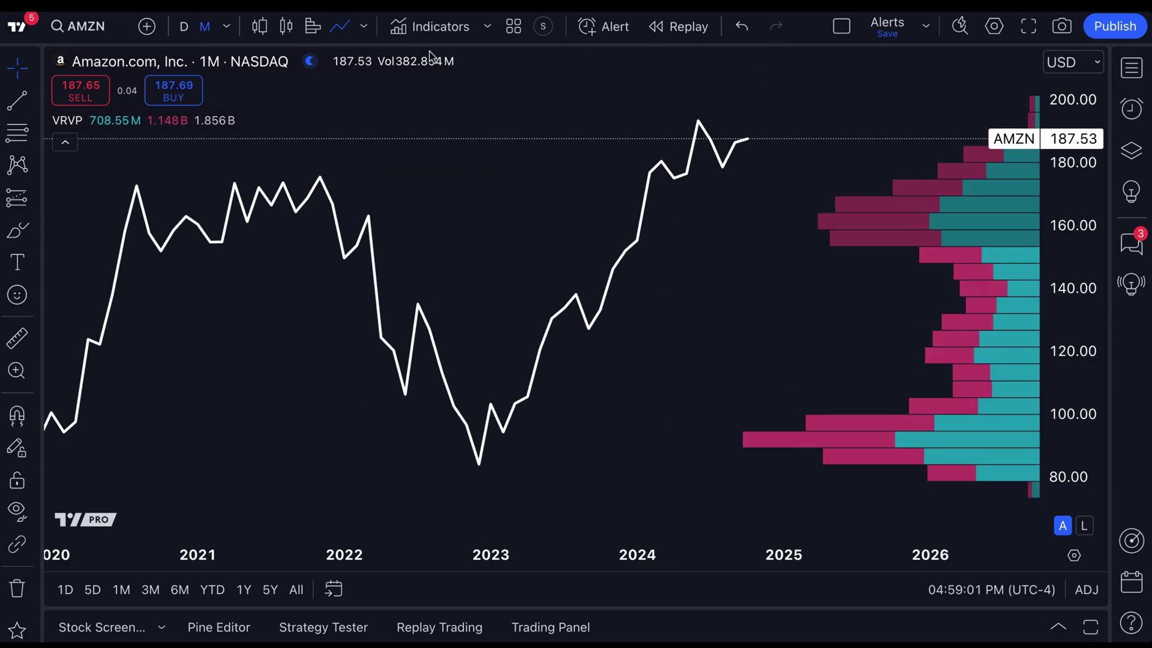
click(364, 26)
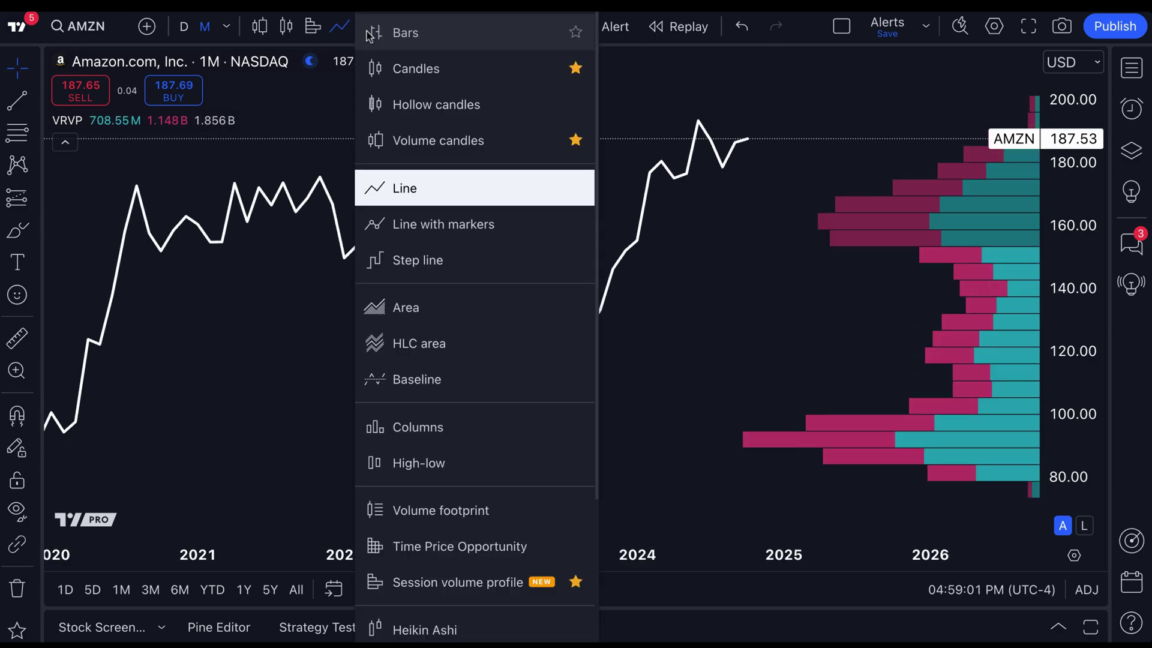
click(416, 343)
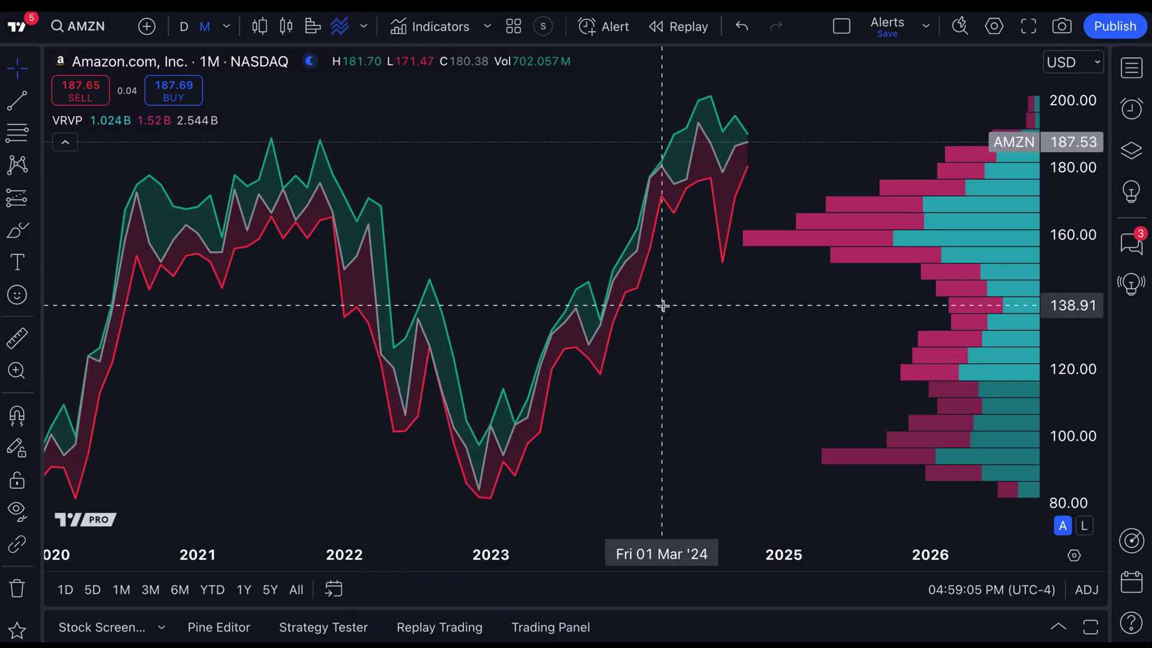